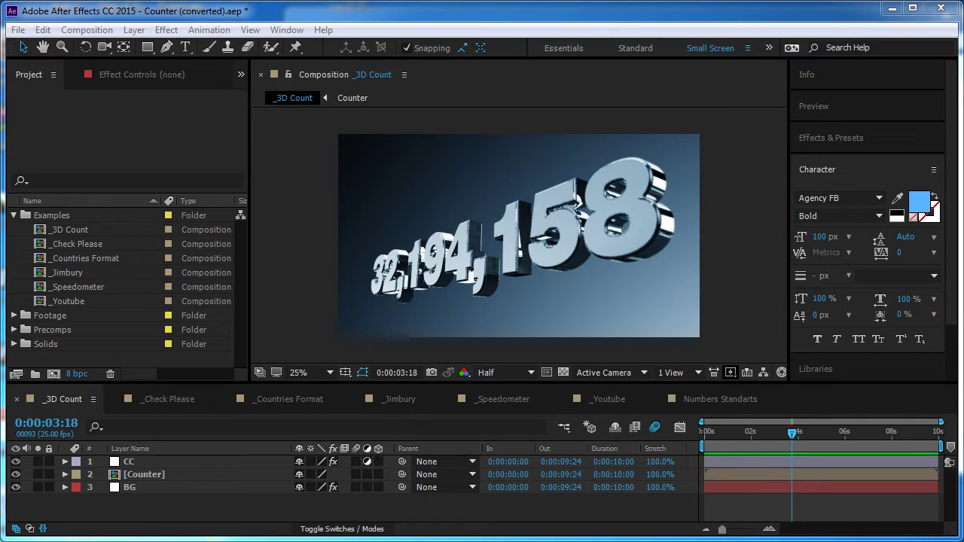
Browse the example compositions and preview the _3D Count counter animation.
click(58, 400)
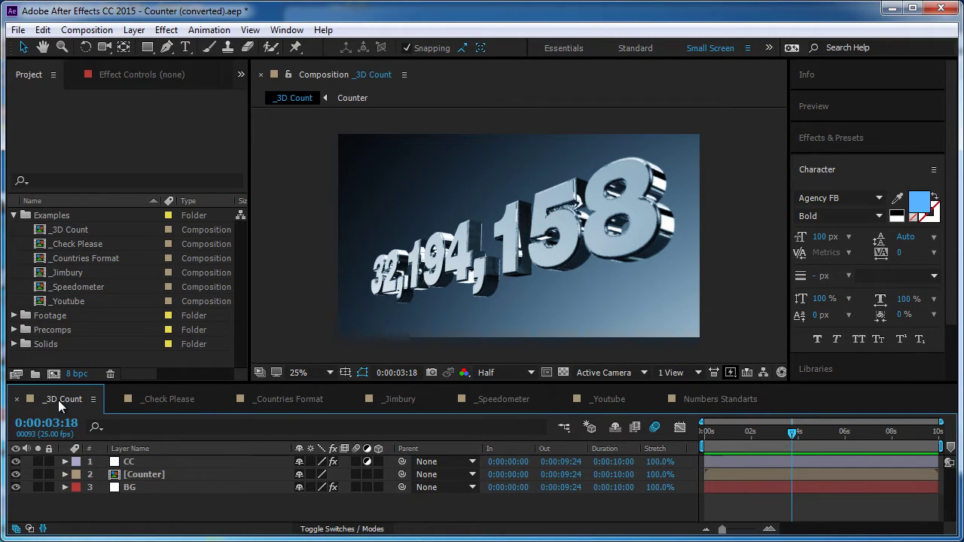
click(166, 393)
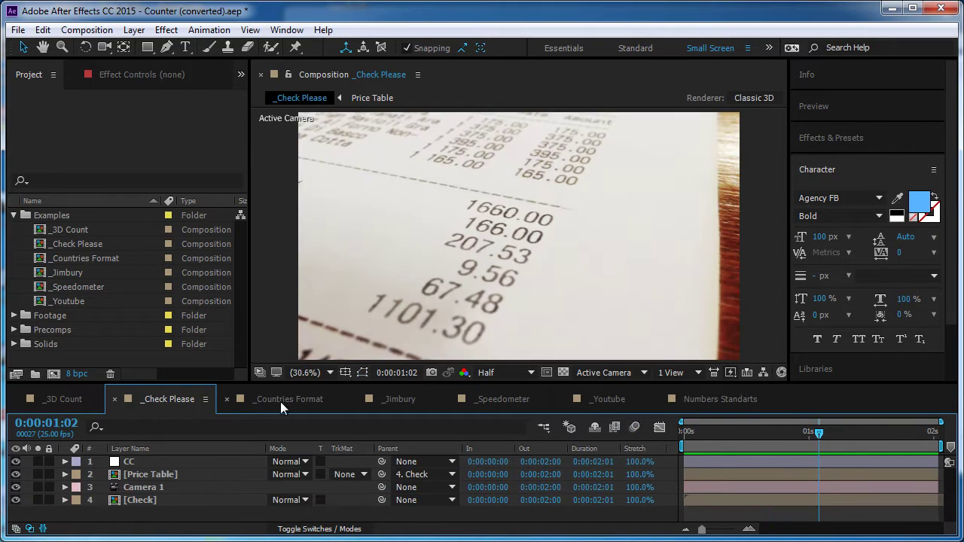
click(286, 400)
click(413, 404)
click(502, 400)
click(604, 400)
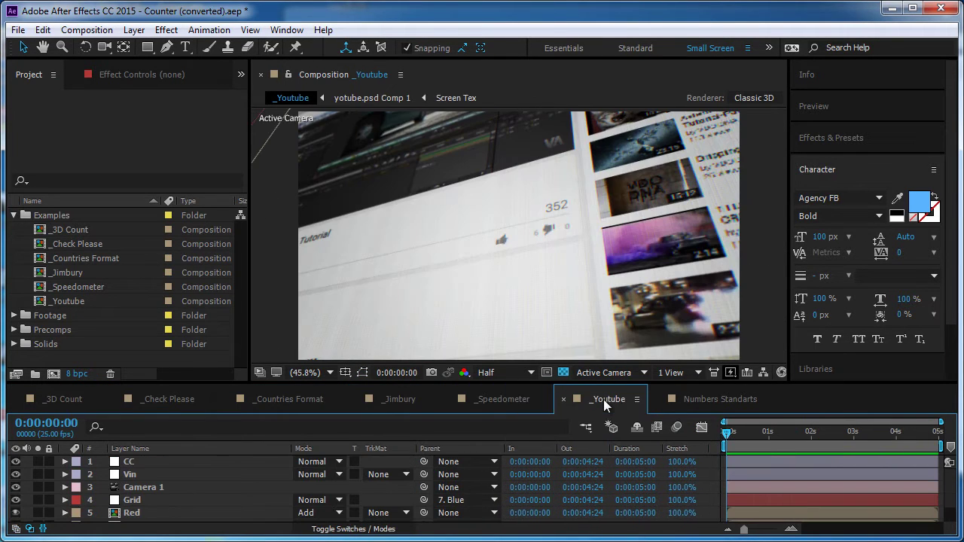
click(83, 398)
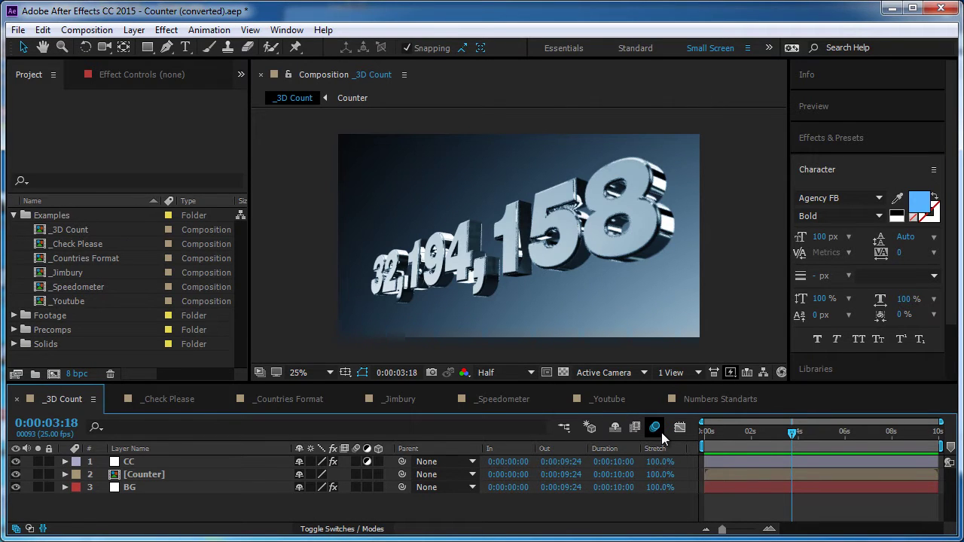
key(space)
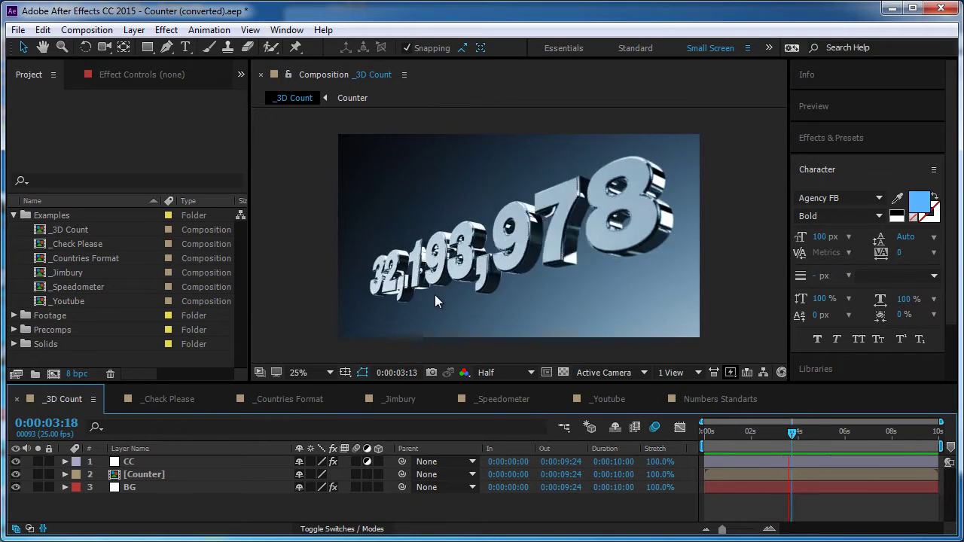
Preview the _Check Please, _Countries Format and _Jimbury counter examples.
click(176, 400)
key(space)
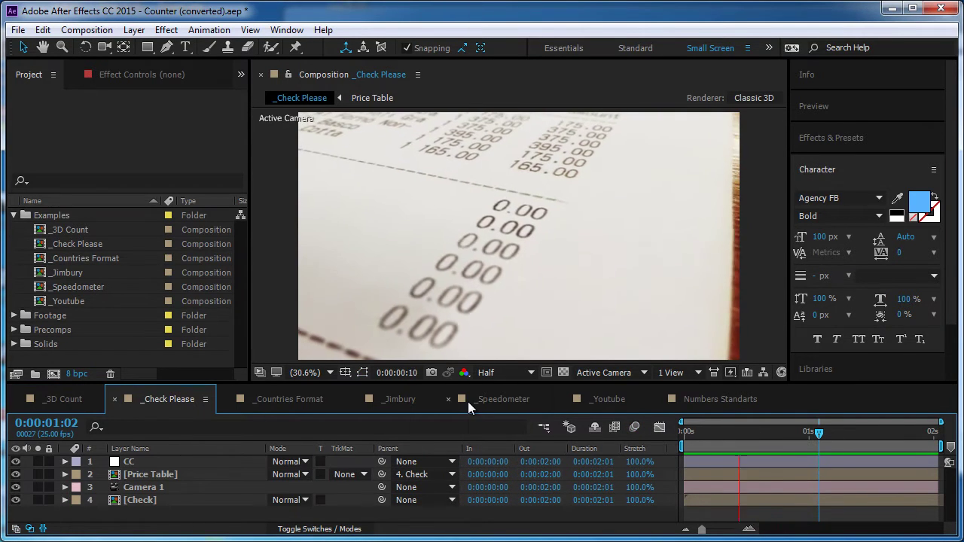
click(287, 396)
key(space)
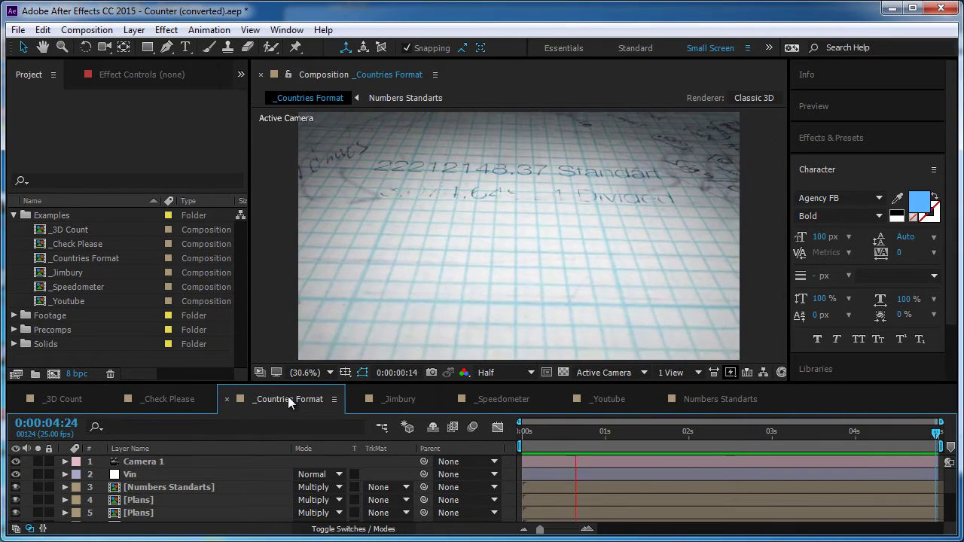
click(399, 397)
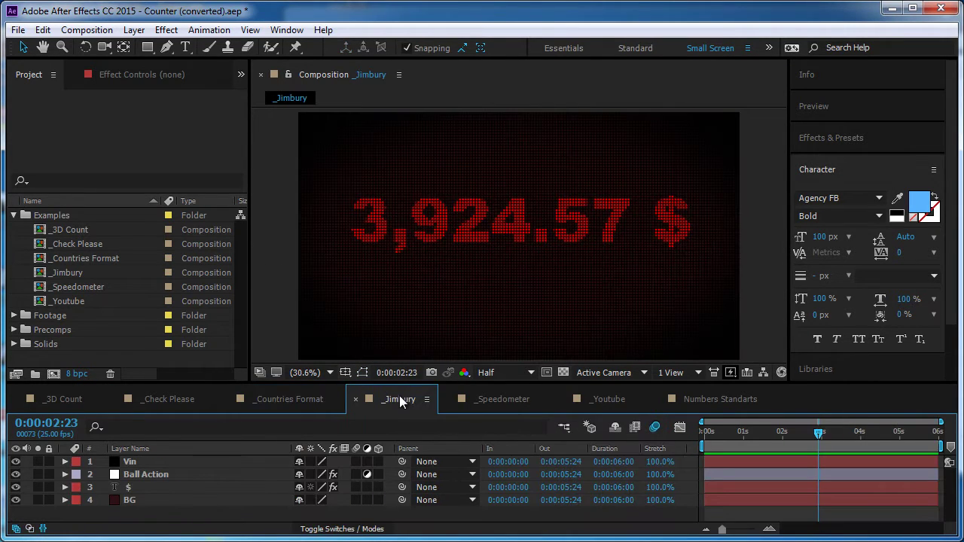
key(space)
Preview the _Speedometer and _Youtube counter examples.
click(495, 397)
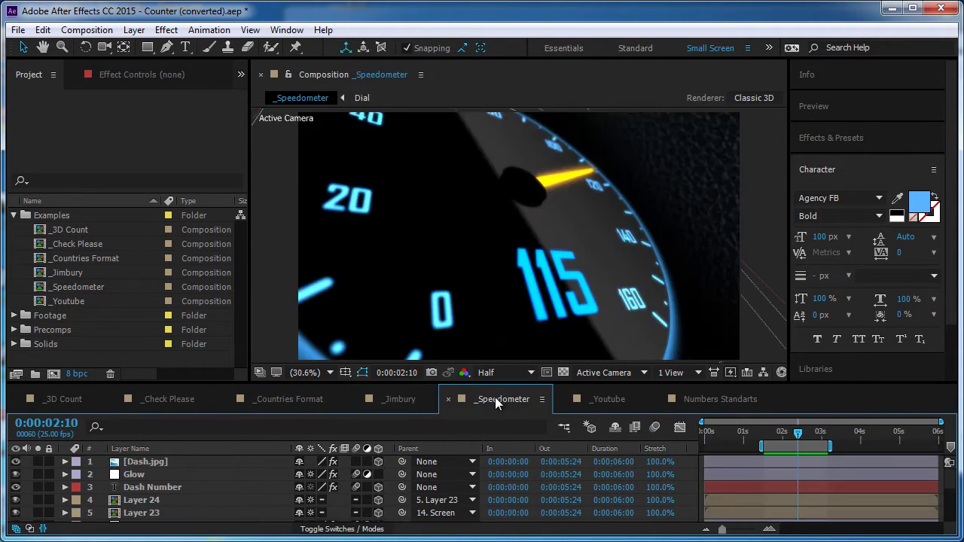
key(space)
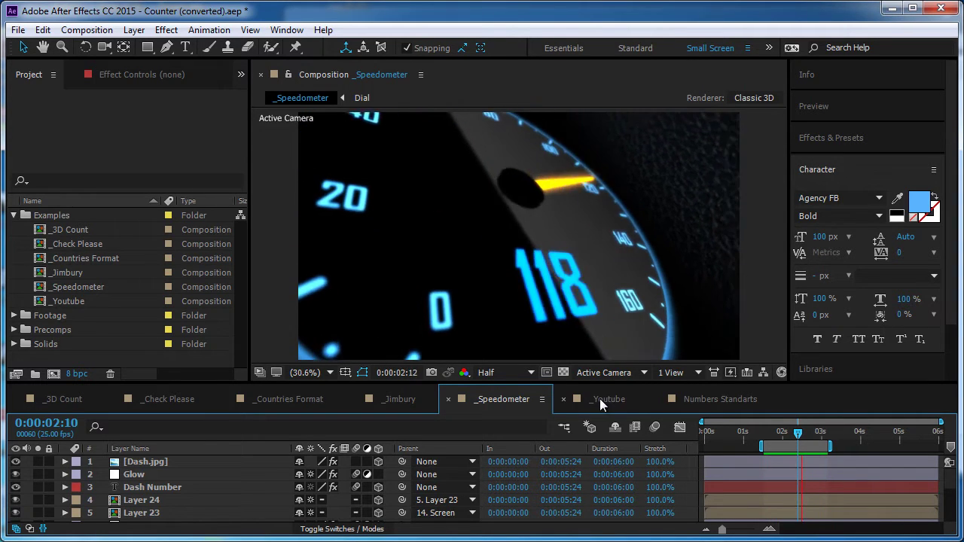
click(600, 399)
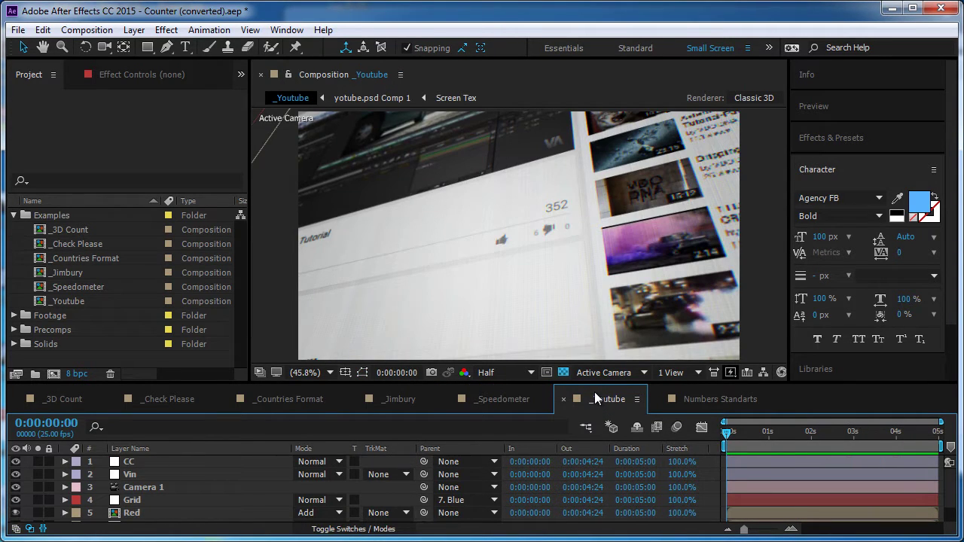
key(space)
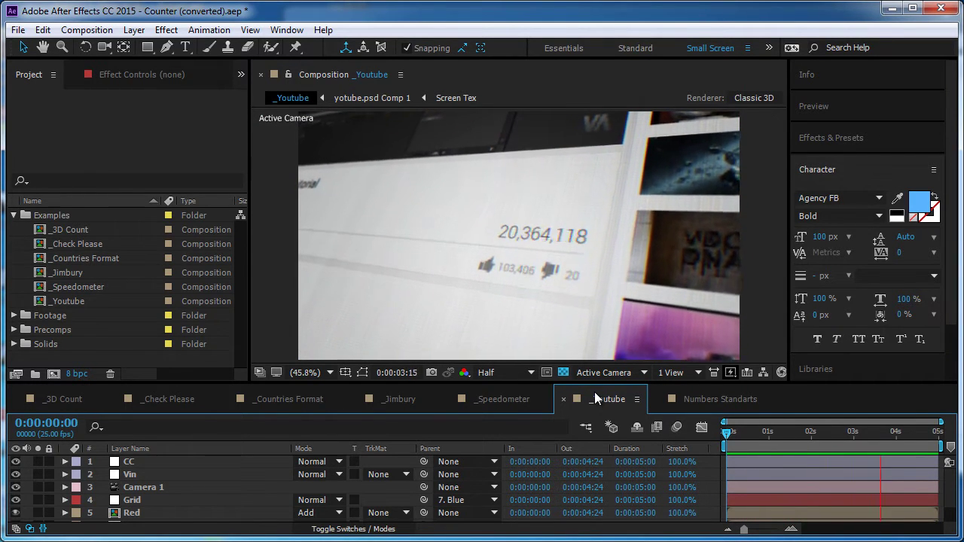
Create a new composition named Counter.
click(58, 396)
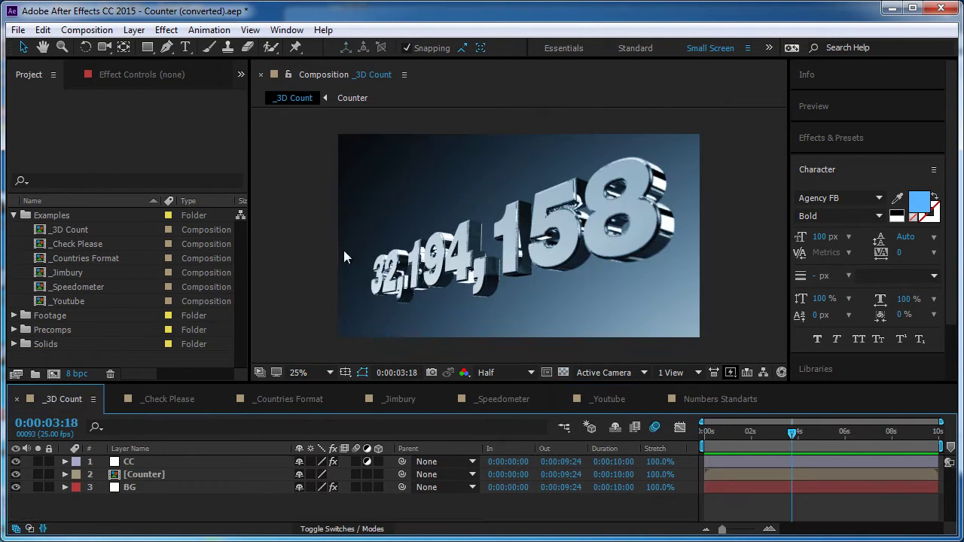
click(88, 29)
click(110, 55)
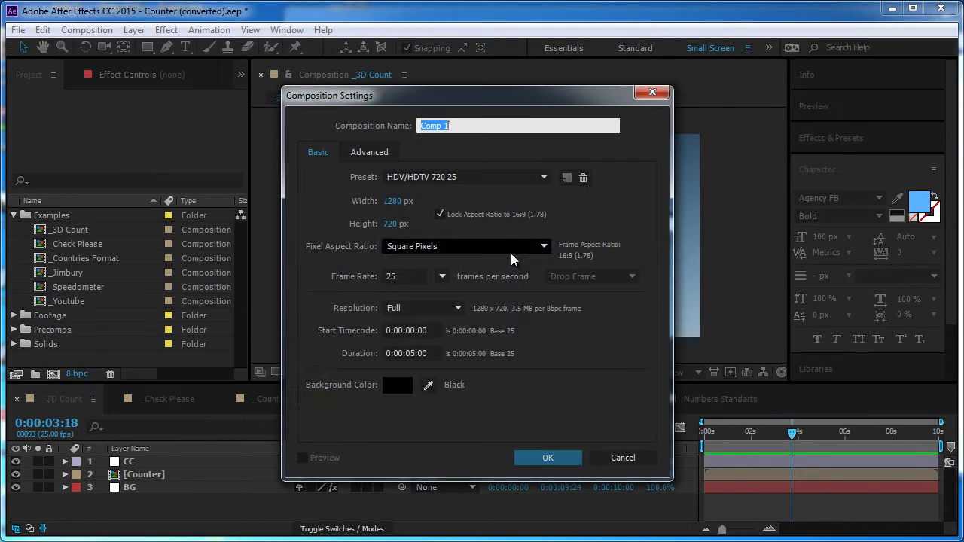
text(Counter)
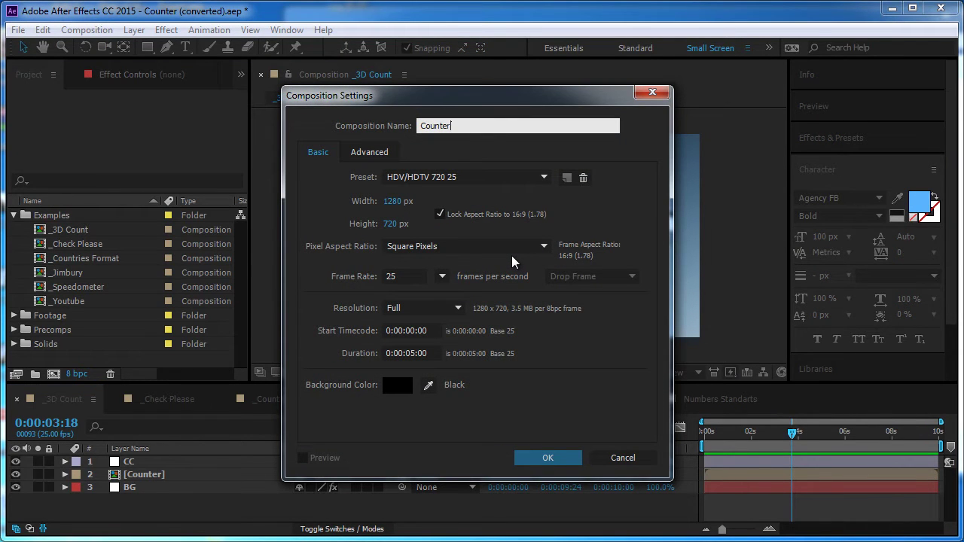
key(Return)
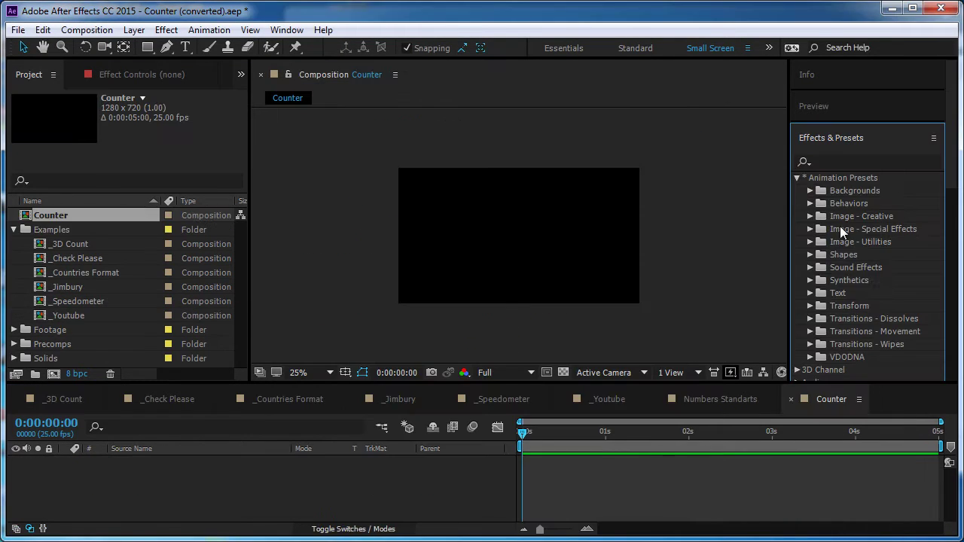
Apply the VDODNA Counter preset found by searching 'counter', and view the comp at half size.
click(807, 358)
click(849, 161)
text(counter)
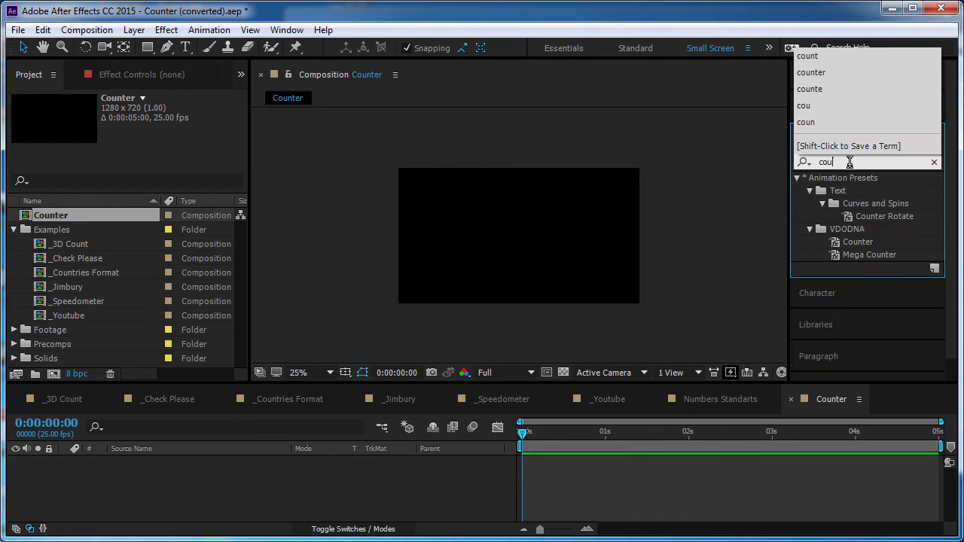
click(858, 237)
click(845, 240)
double_click(863, 241)
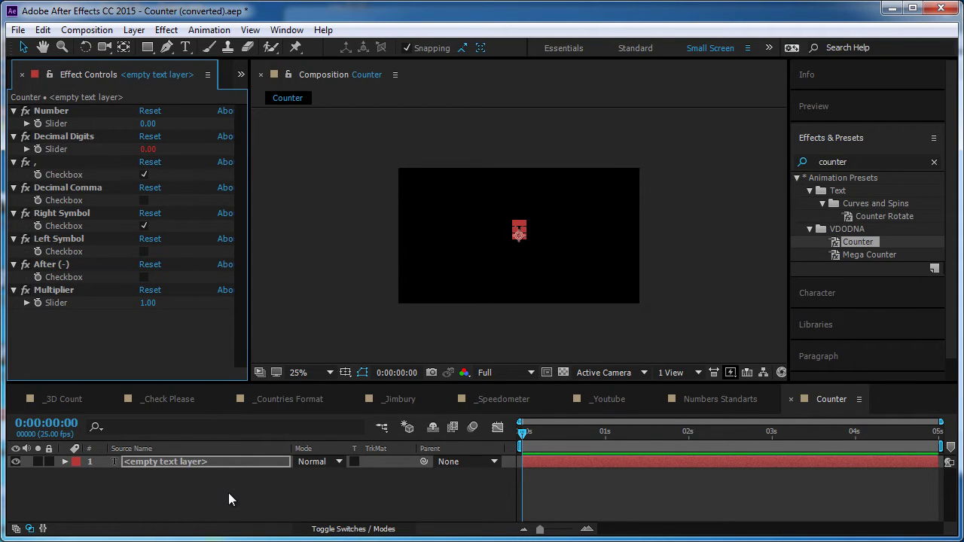
click(580, 269)
key(slash)
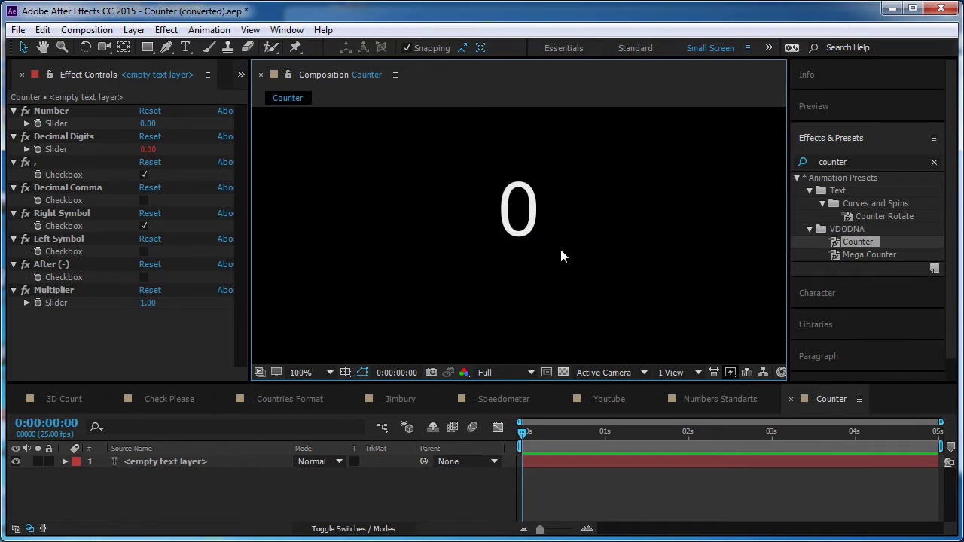
key(comma)
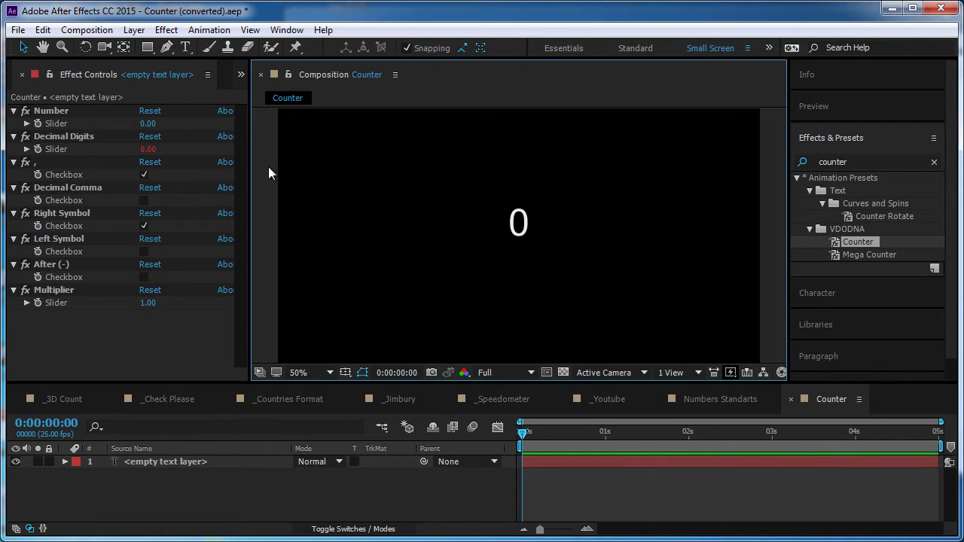
Keyframe the counter's Number to 2000 at one second.
click(514, 231)
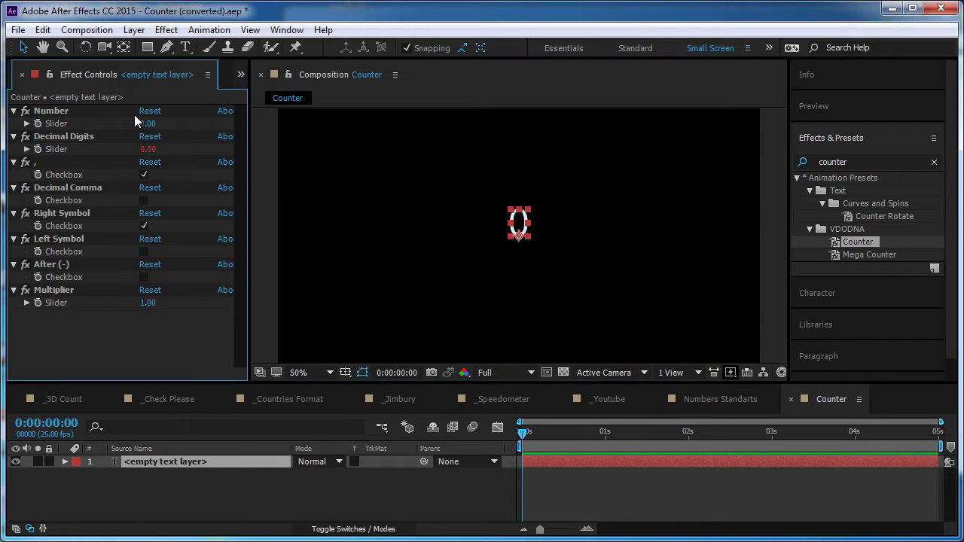
drag(148, 124, 340, 394)
key(ctrl+z)
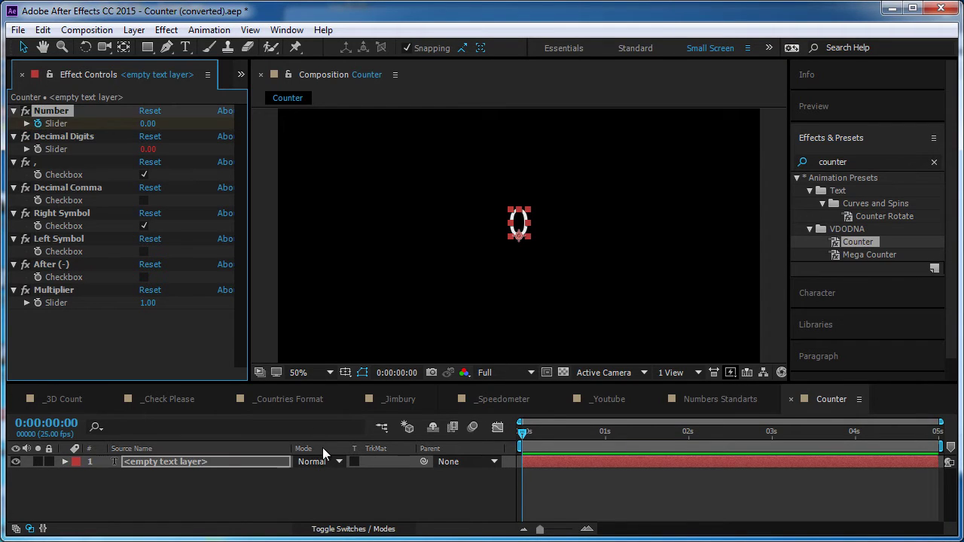
drag(527, 433, 609, 434)
click(150, 123)
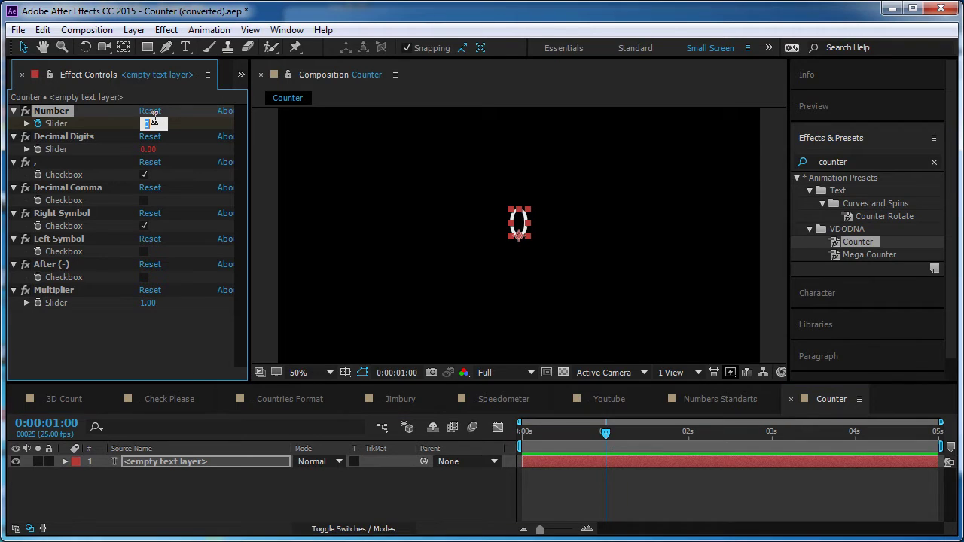
text(2000)
key(Return)
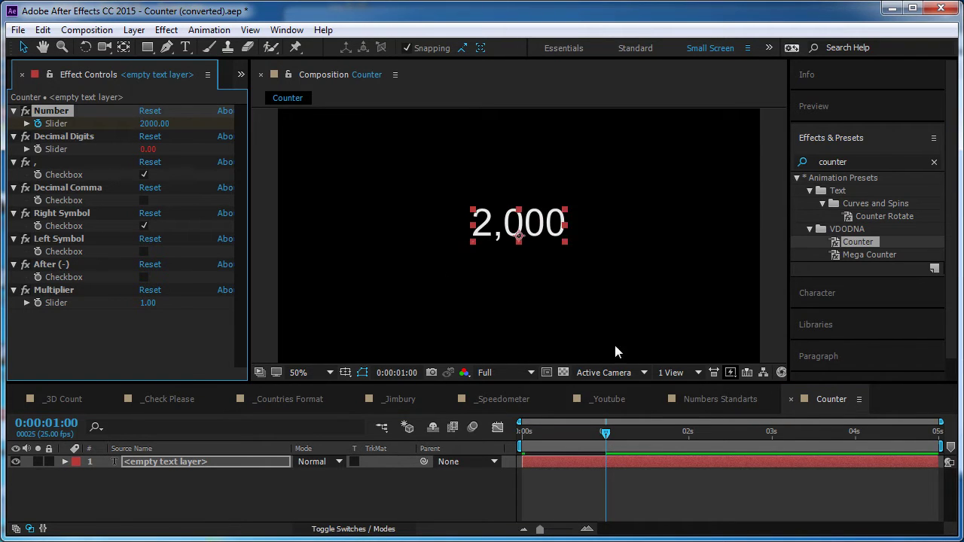
Set Number to 1000 just before two seconds and preview the count.
click(687, 443)
click(150, 123)
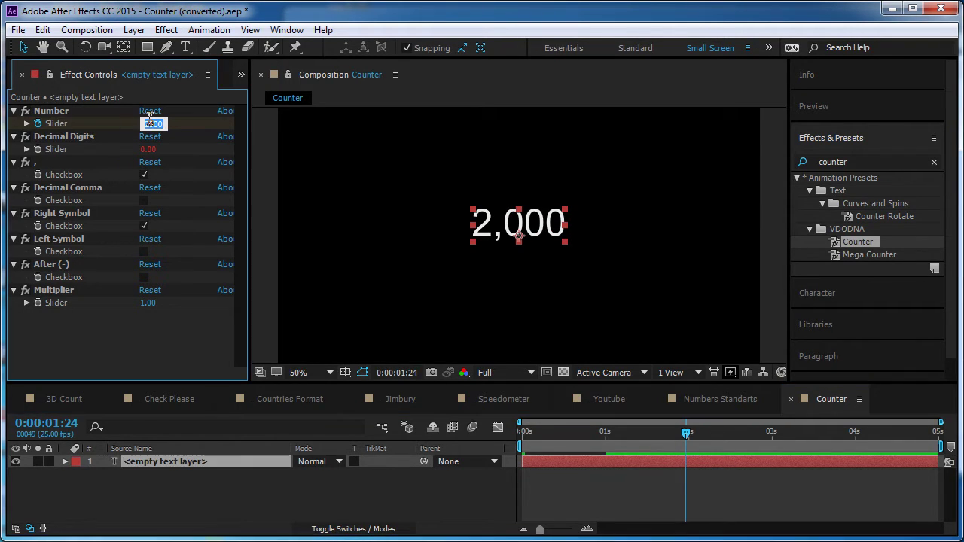
key(Return)
key(space)
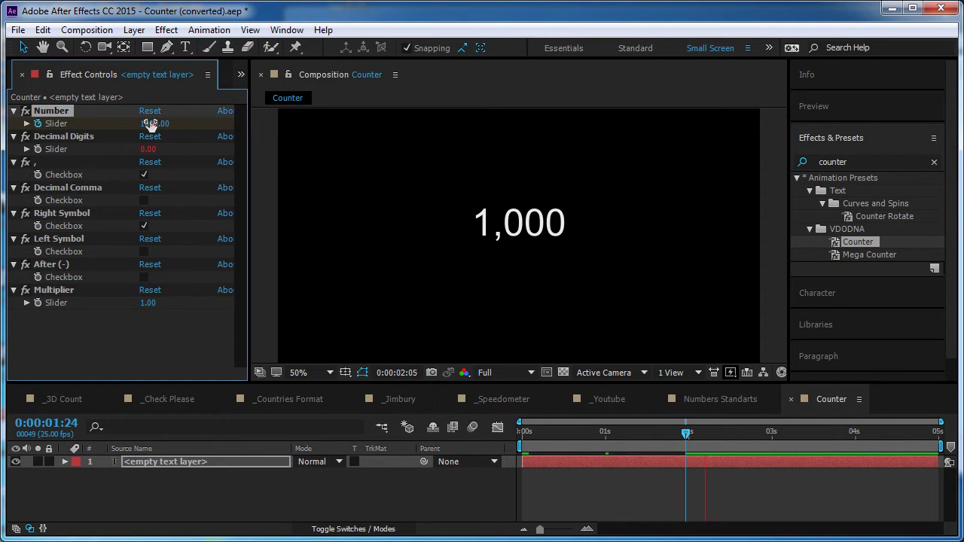
key(space)
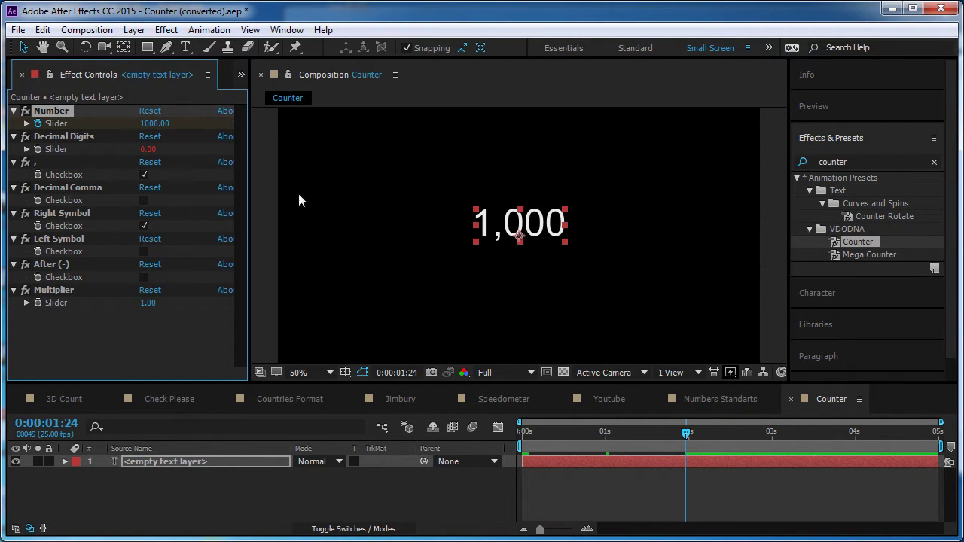
Change the final Number keyframe value to 1000.23.
key(u)
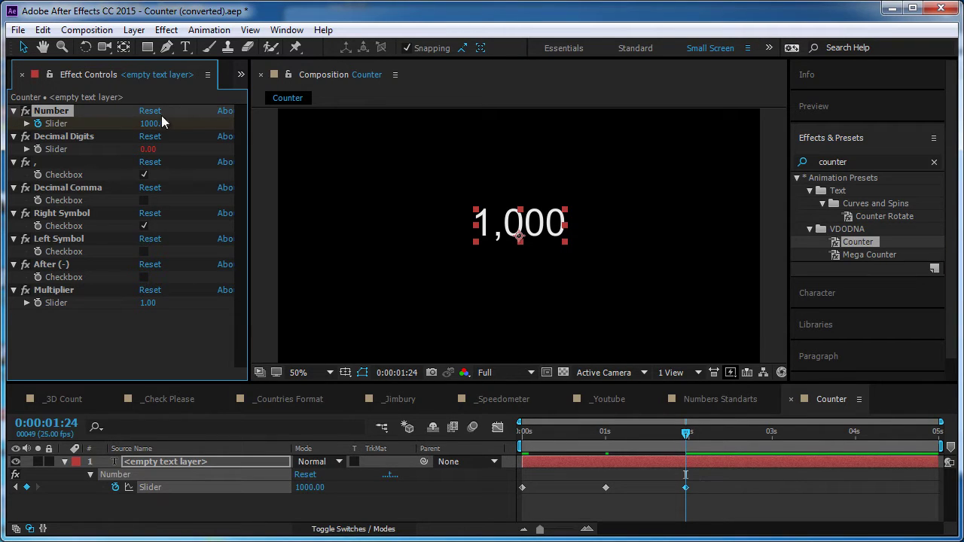
click(154, 122)
click(169, 124)
text(.23)
key(Return)
Try 2 and 4 decimal digits, then drag Decimal Digits through larger values.
click(68, 139)
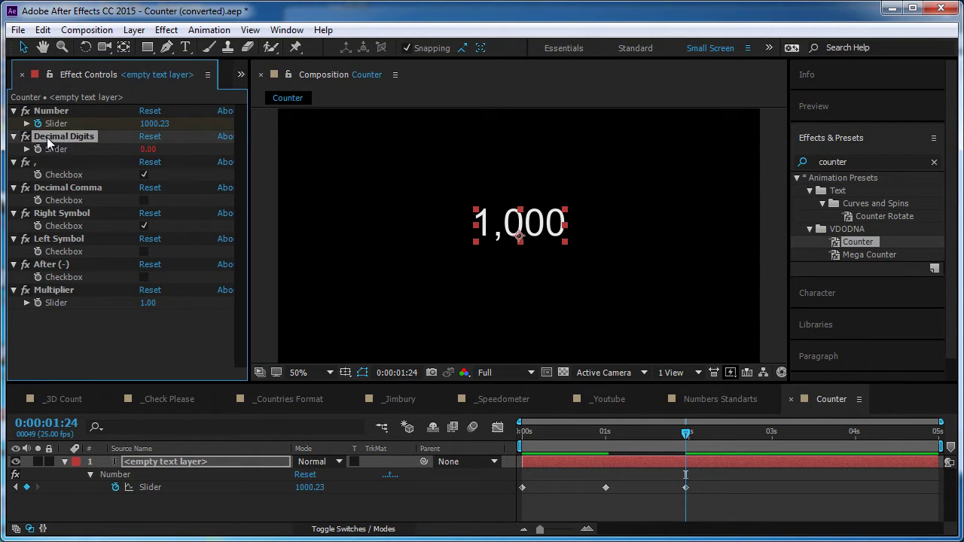
click(147, 149)
text(2)
key(Return)
click(148, 150)
text(4)
key(Return)
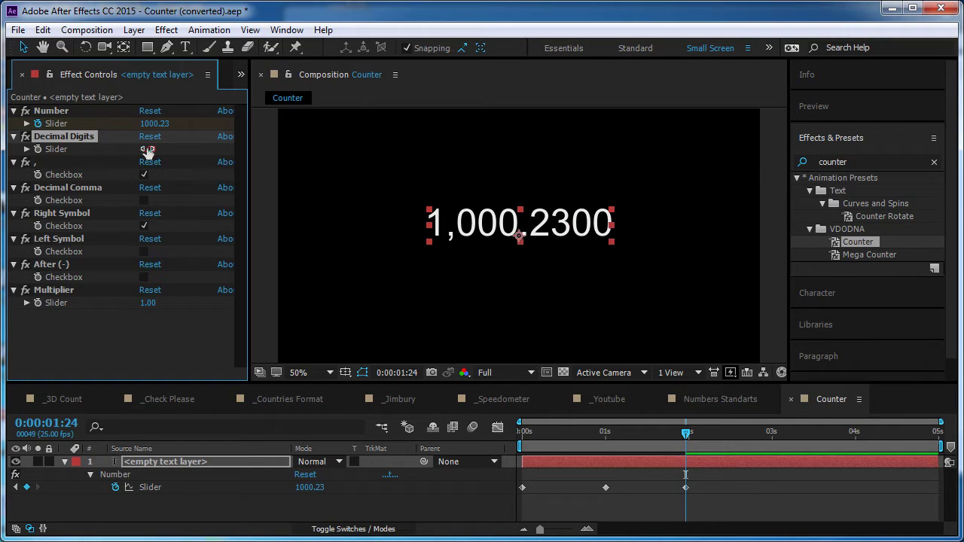
drag(147, 149, 357, 169)
drag(148, 149, 422, 161)
Test 10 and 20 decimal digits, then return Decimal Digits to 2.
click(146, 149)
text(10)
key(Return)
text(20)
key(Return)
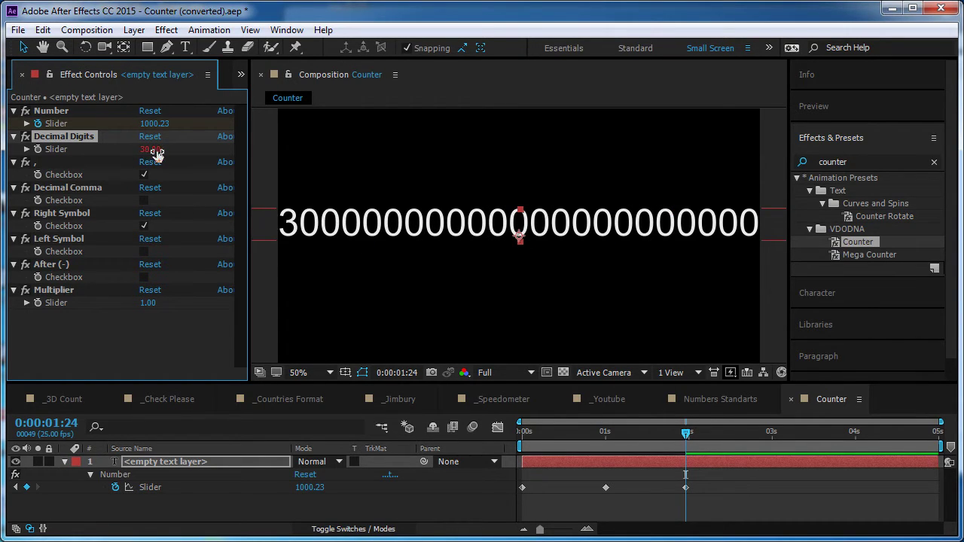
click(156, 151)
text(10)
key(Return)
click(154, 149)
text(2)
key(Return)
At the animation's start, try 1 decimal digit, then settle on 2.
mouse_move(695, 441)
mouse_down()
mouse_move(511, 447)
mouse_move(687, 450)
mouse_up()
click(148, 149)
text(1)
key(Return)
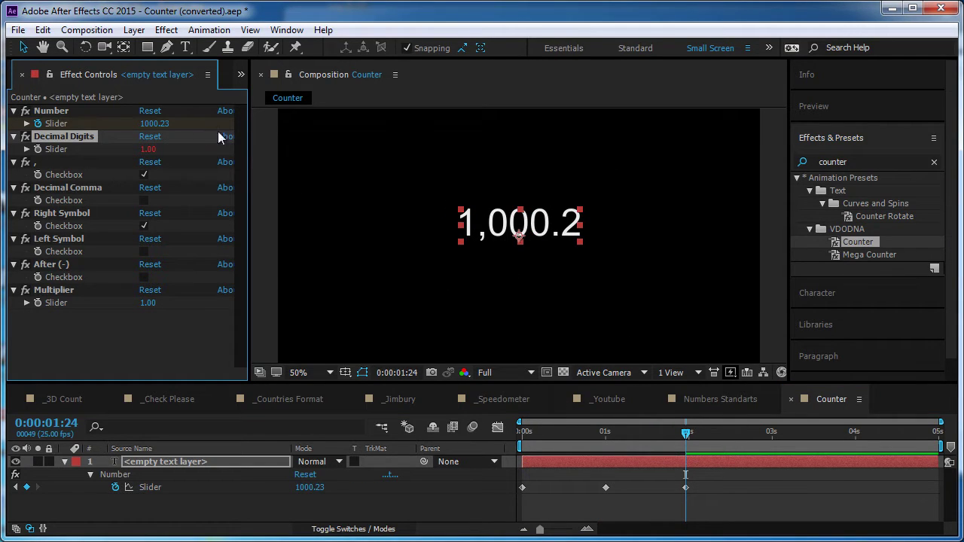
click(148, 149)
text(2)
key(Return)
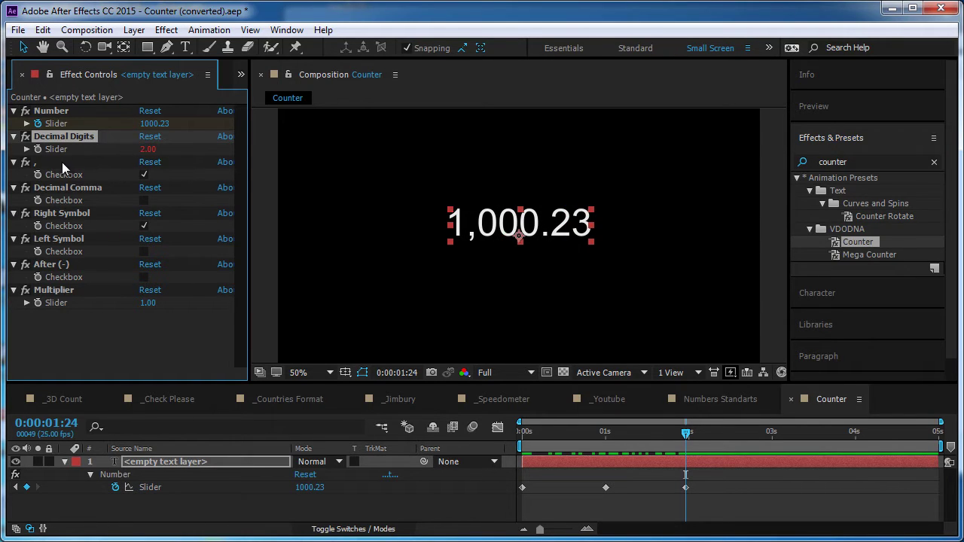
click(56, 162)
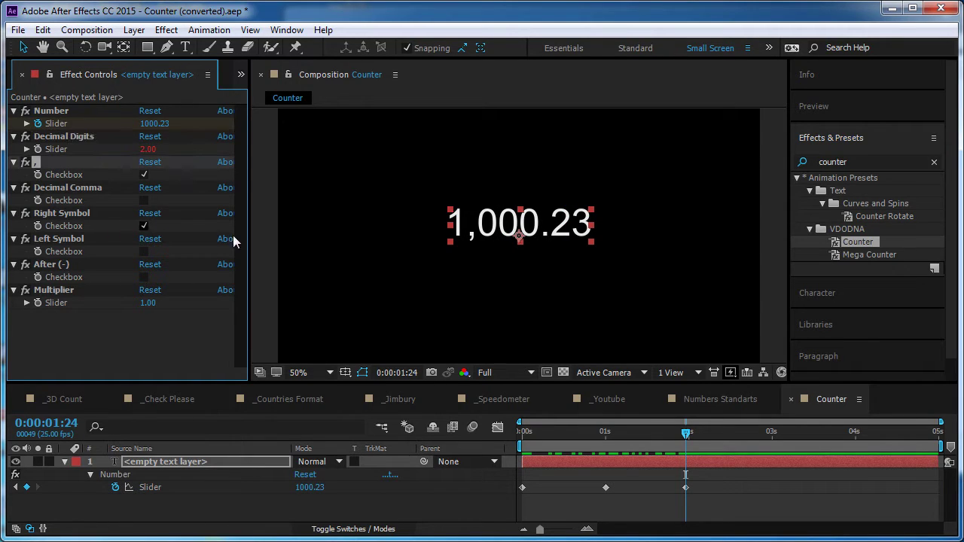
Raise the counter's Number to 10000, then to 1000000.
click(402, 274)
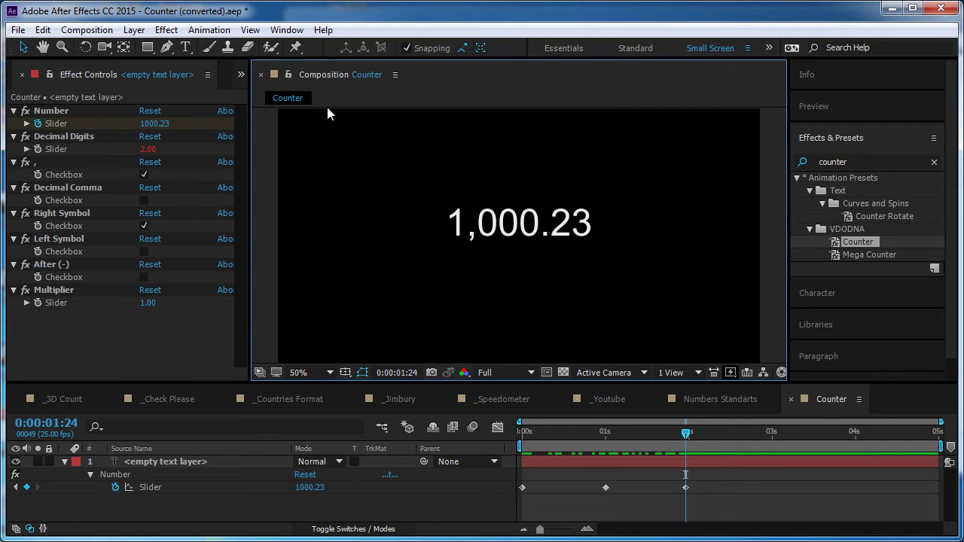
click(185, 46)
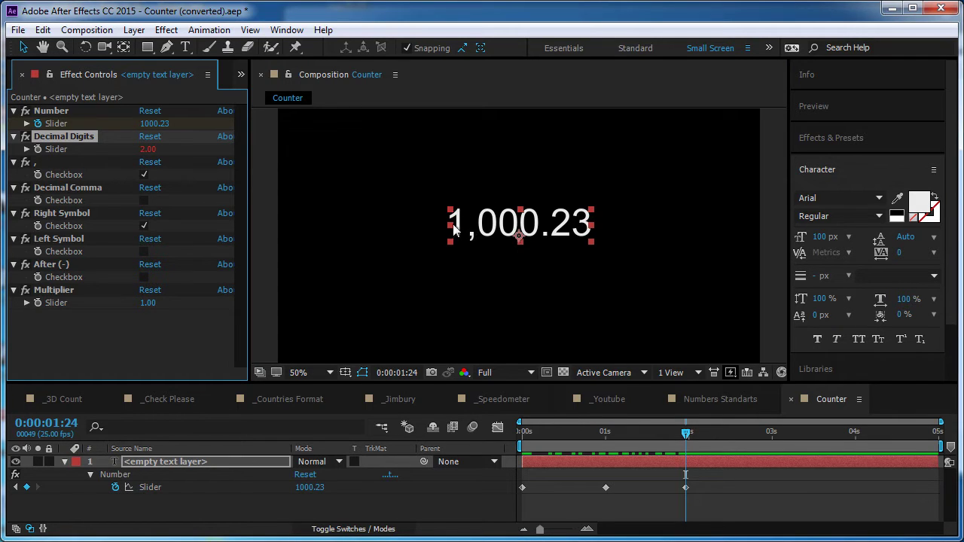
click(84, 167)
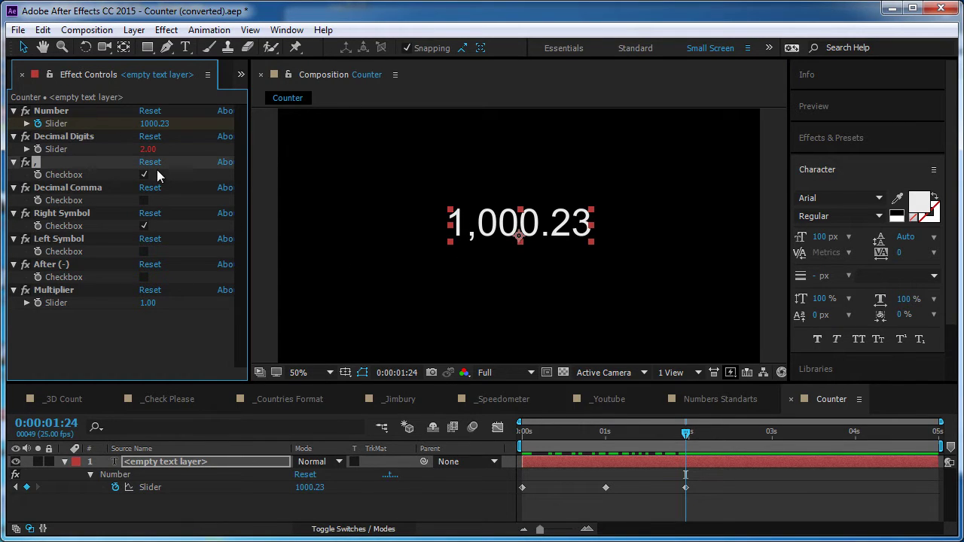
click(147, 124)
text(10000)
key(Return)
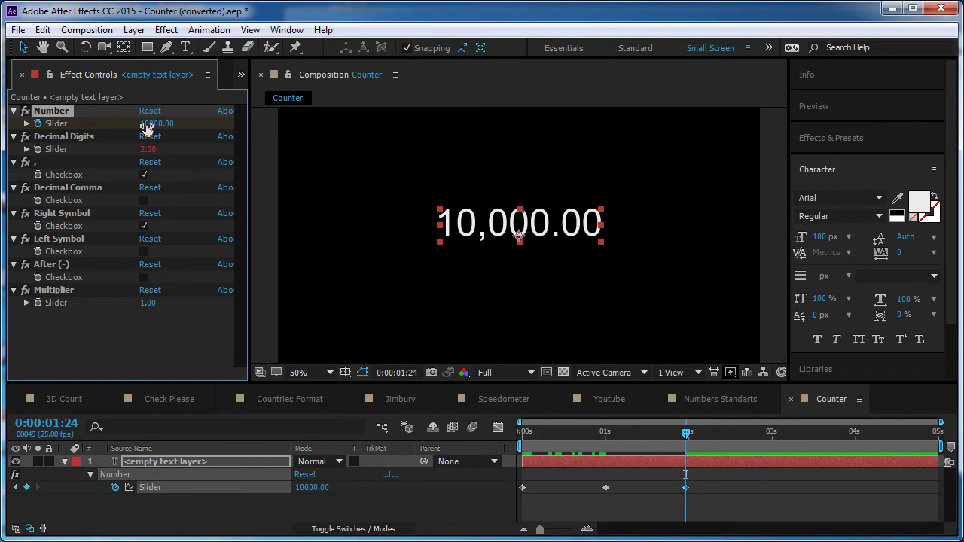
click(147, 125)
click(147, 124)
text(00)
key(Return)
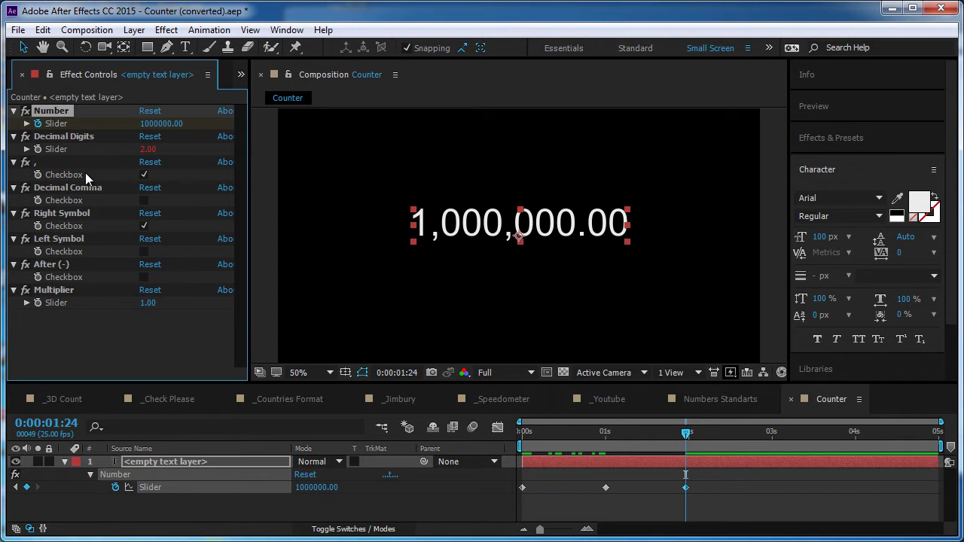
Toggle thousands separators off and on, then rename the ',' effect to '.'.
click(144, 175)
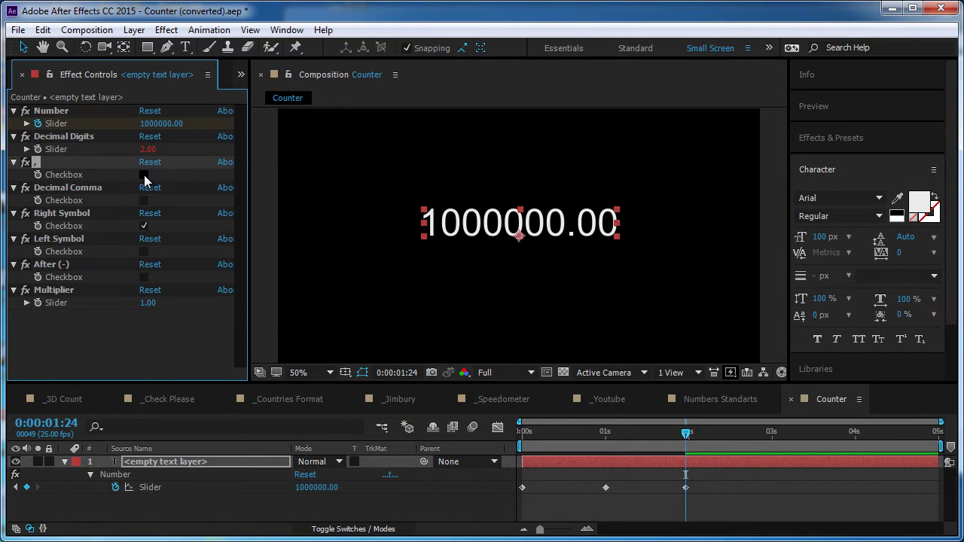
click(144, 175)
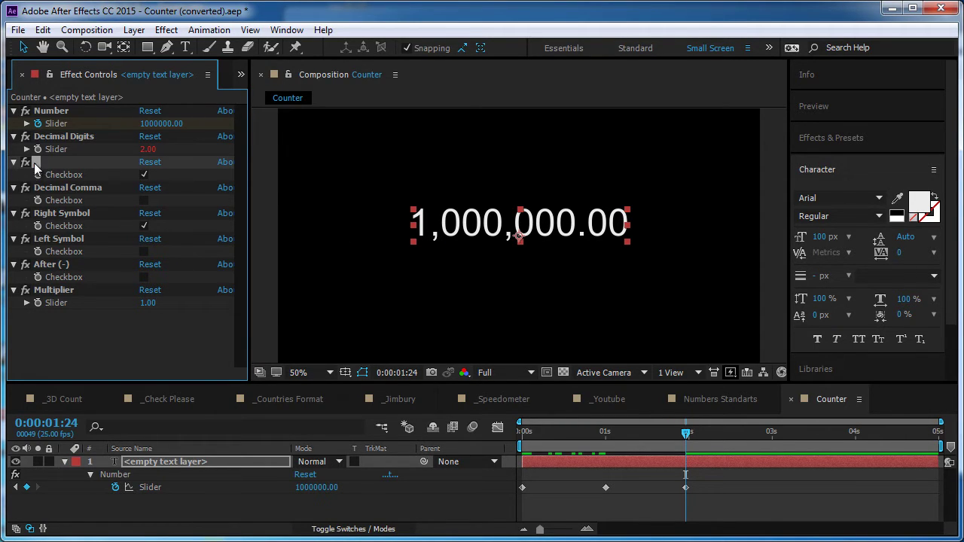
key(Return)
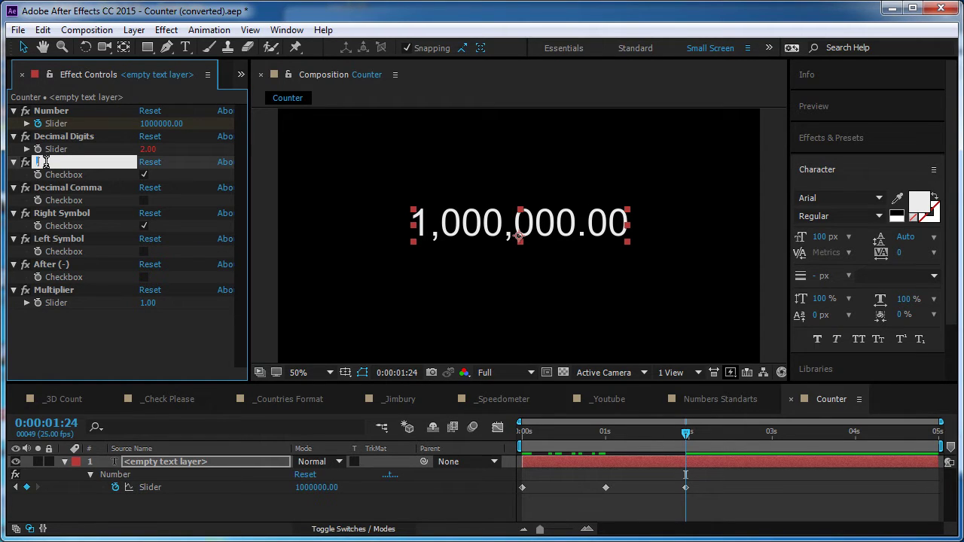
text(/)
key(BackSpace)
text(.)
key(Return)
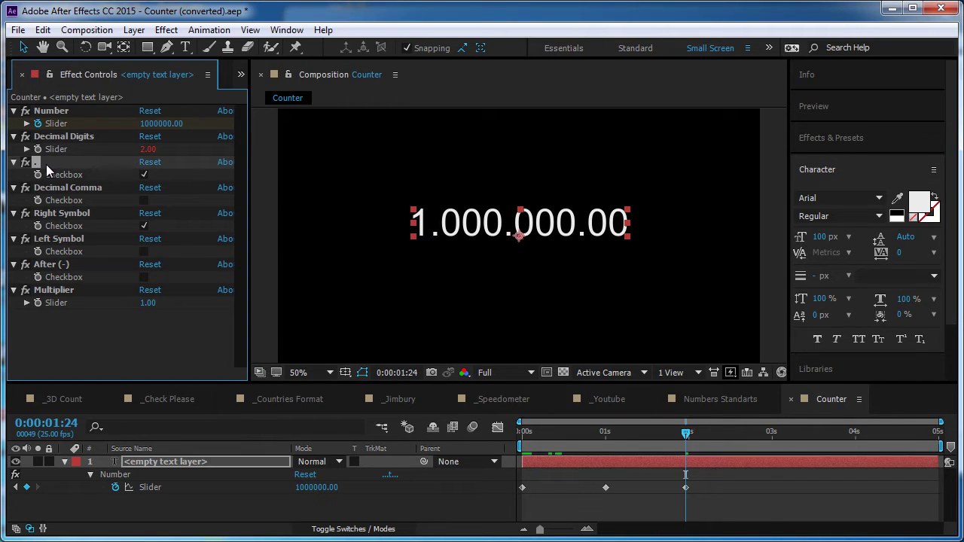
Try ':', ''' and ':)' as separators, then restore the comma.
key(Return)
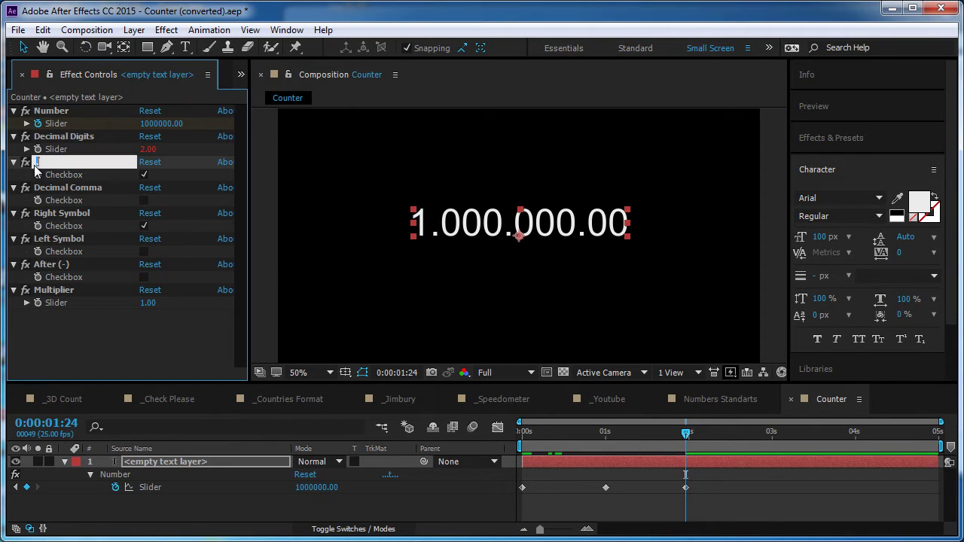
key(Return)
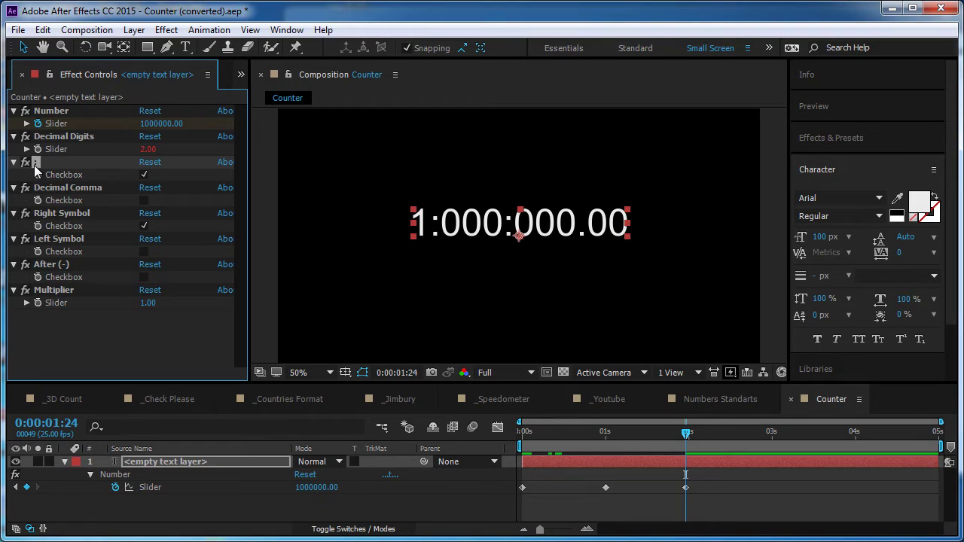
key(Return)
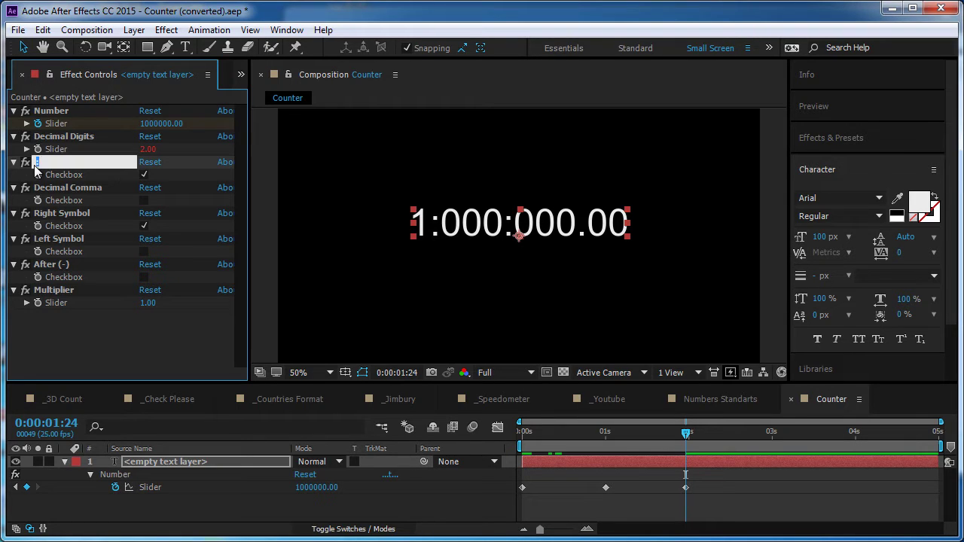
key(Return)
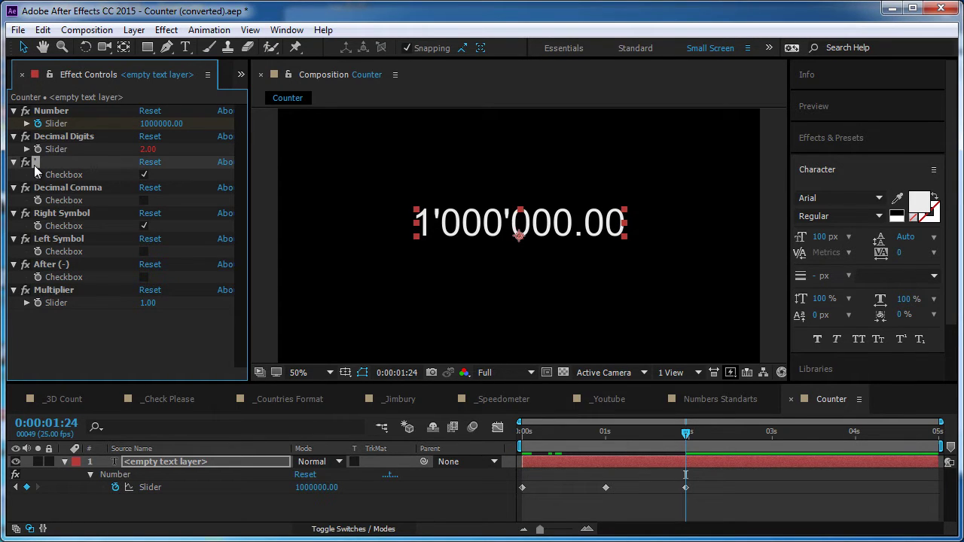
key(Return)
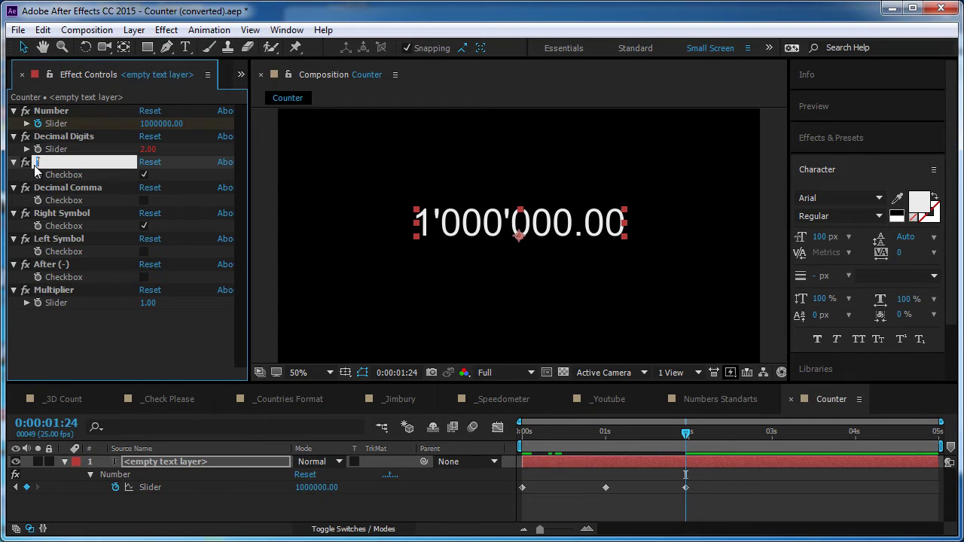
text(:))
key(Return)
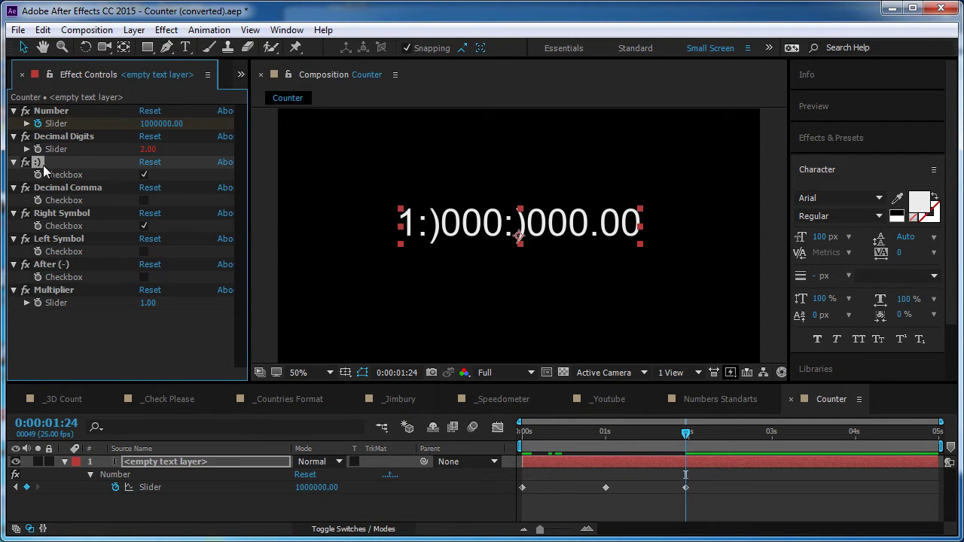
key(Return)
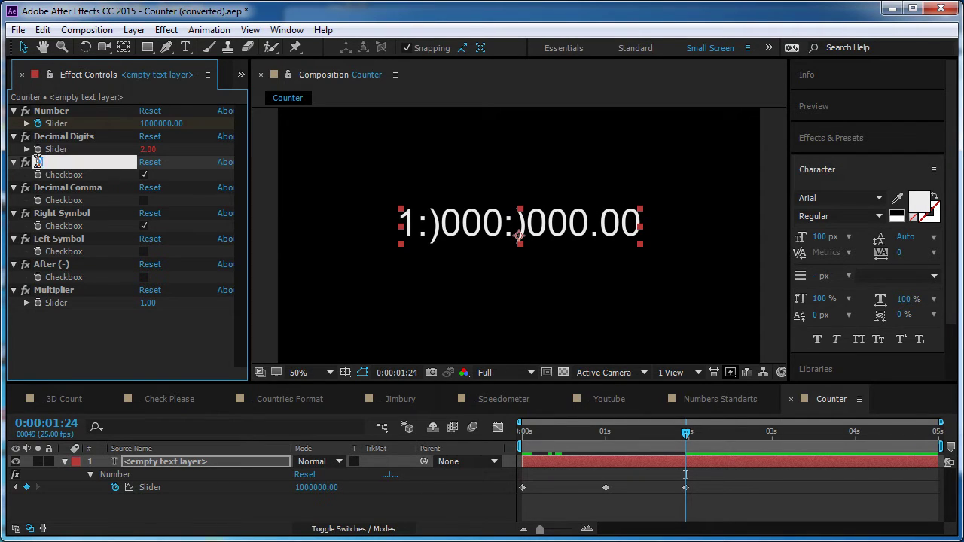
text(,)
key(Return)
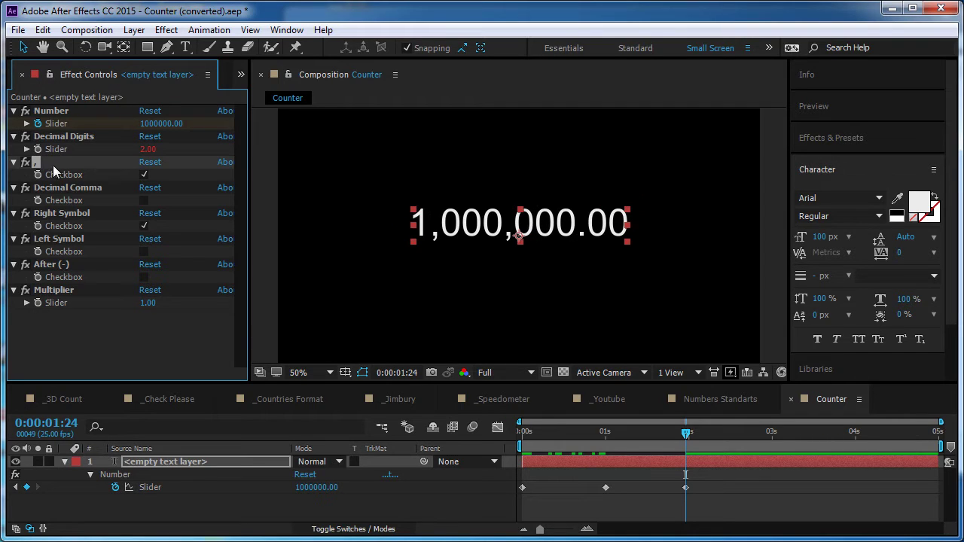
Try a comma as the decimal mark, then switch back to a point.
click(65, 186)
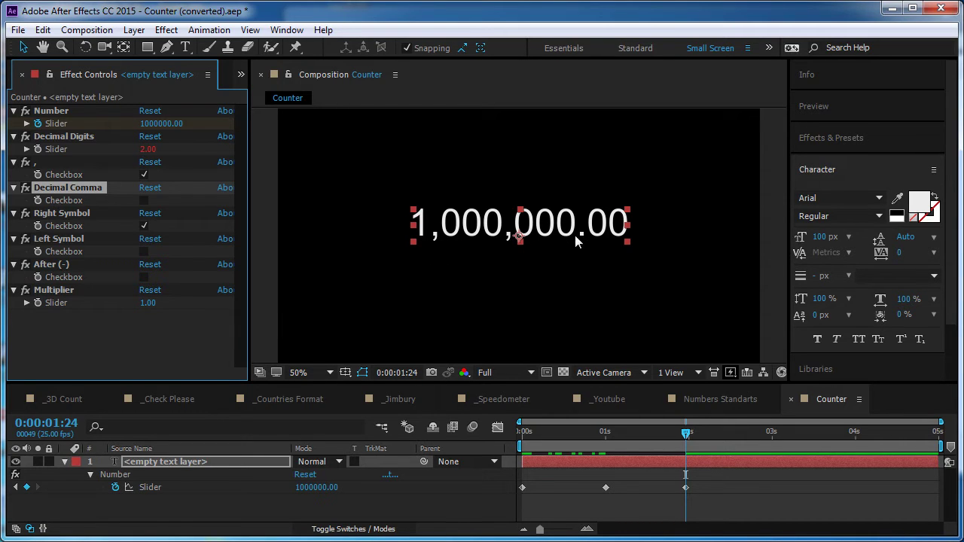
click(143, 200)
click(144, 200)
click(88, 215)
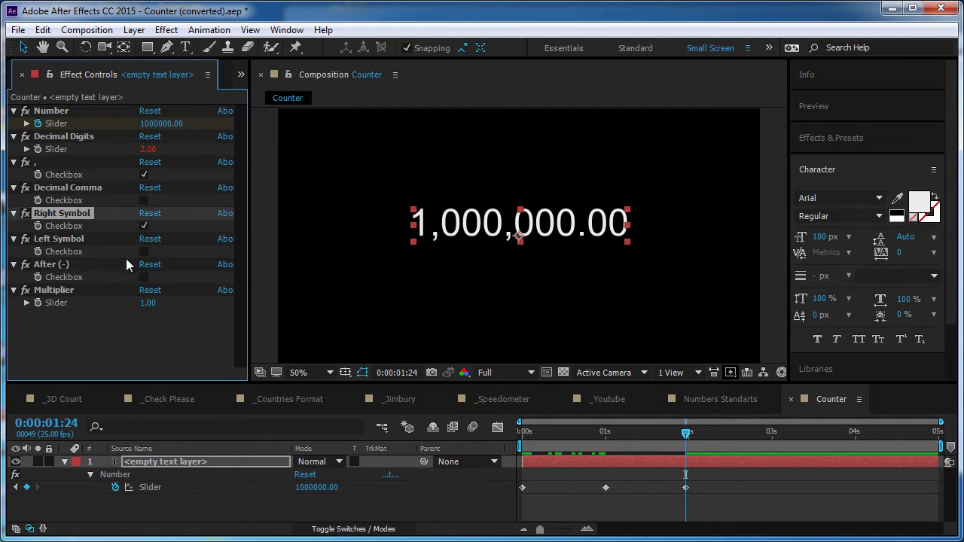
Move the $ symbol from after the number to before it via Left Symbol.
double_click(518, 224)
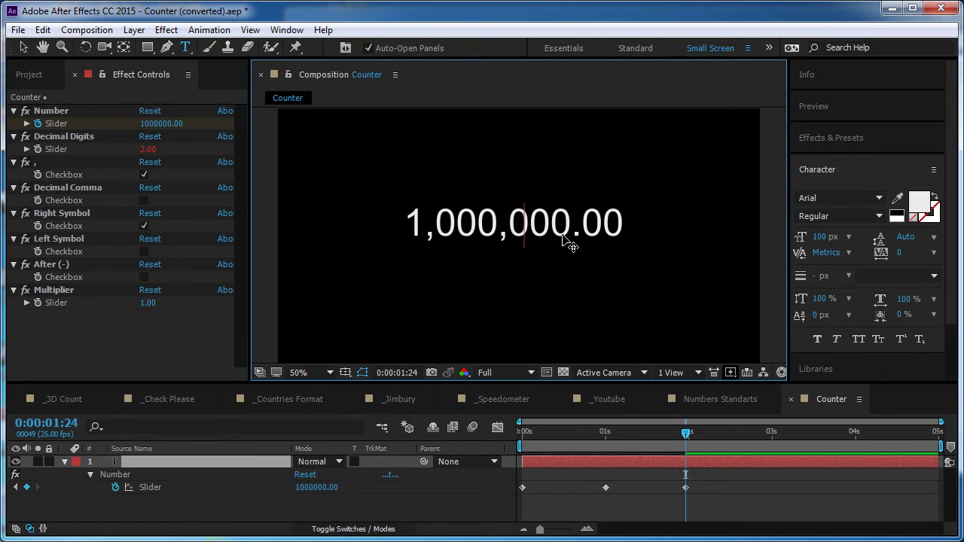
text($)
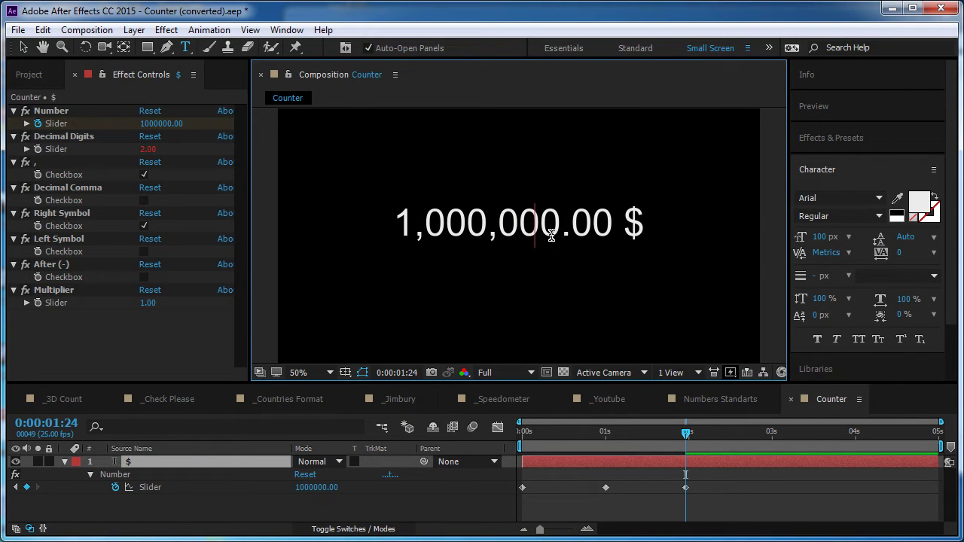
click(85, 214)
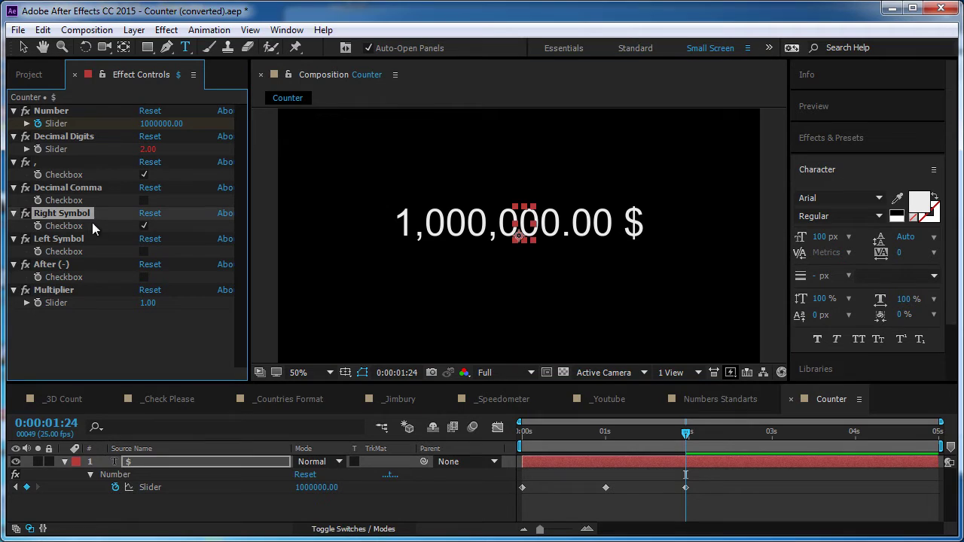
click(144, 226)
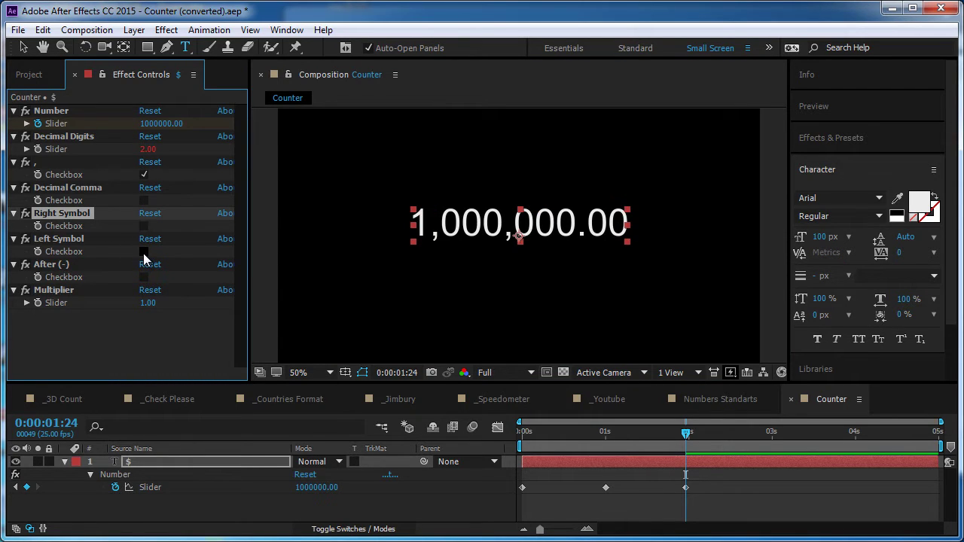
click(144, 251)
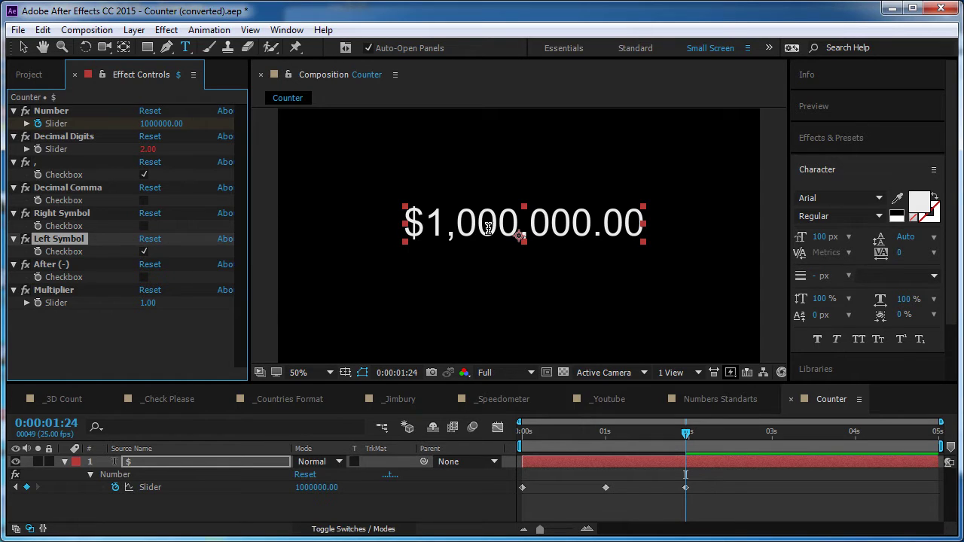
click(516, 224)
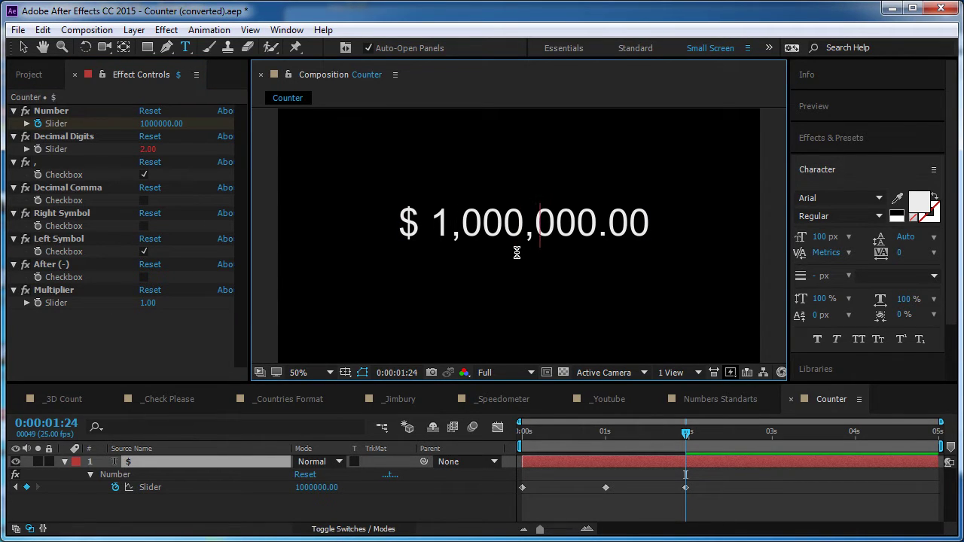
key(Escape)
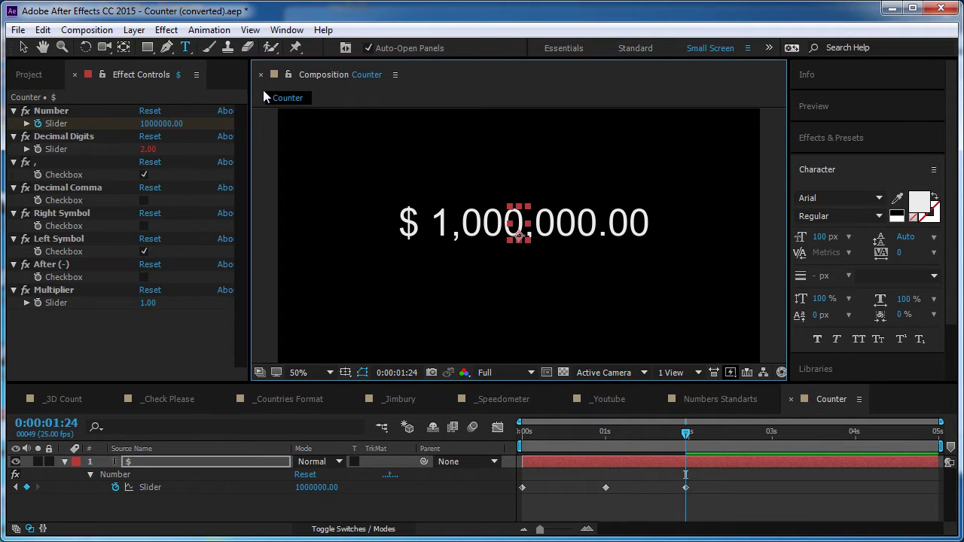
Preview a trailing dollar sign with Right Symbol, then remove it.
click(73, 216)
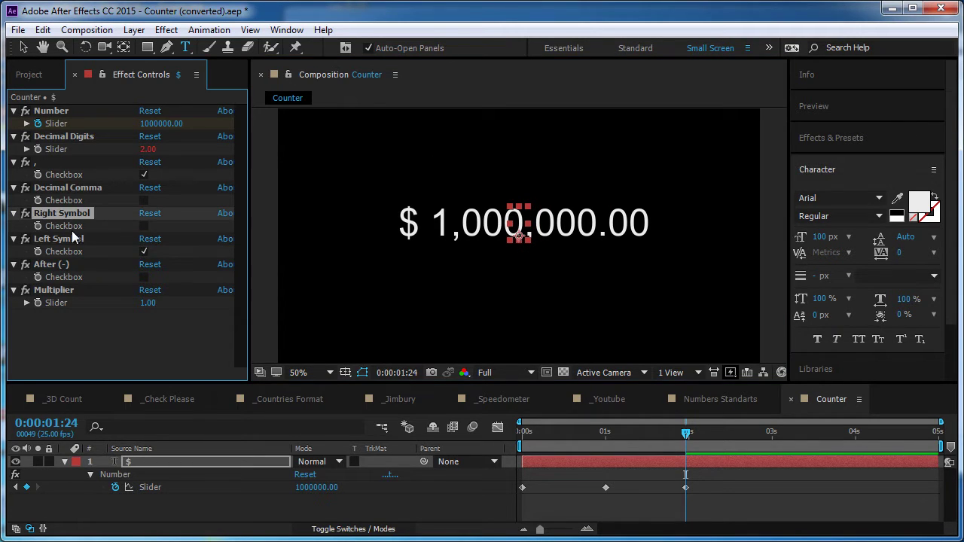
click(144, 226)
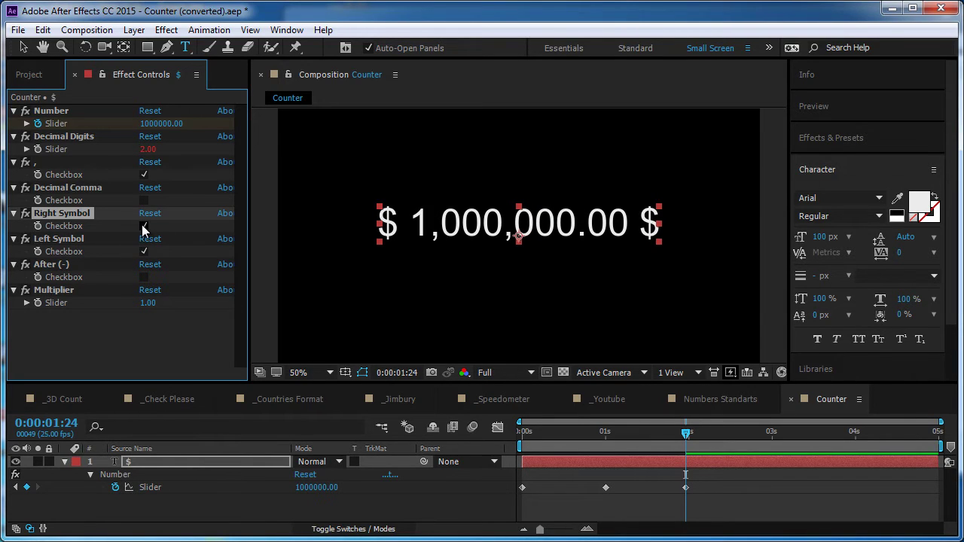
click(144, 226)
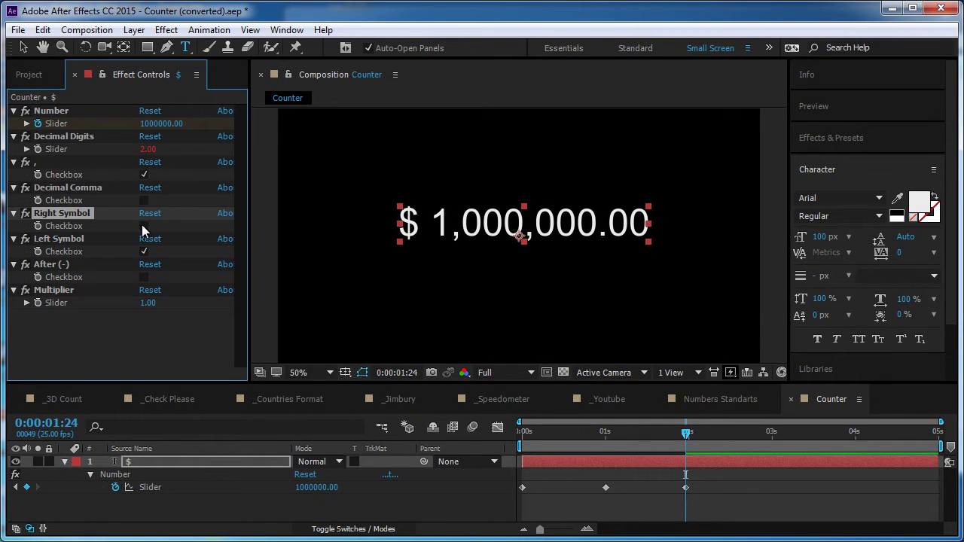
Set Number to -1000 and enable After (-) so the minus precedes the dollar sign.
click(52, 266)
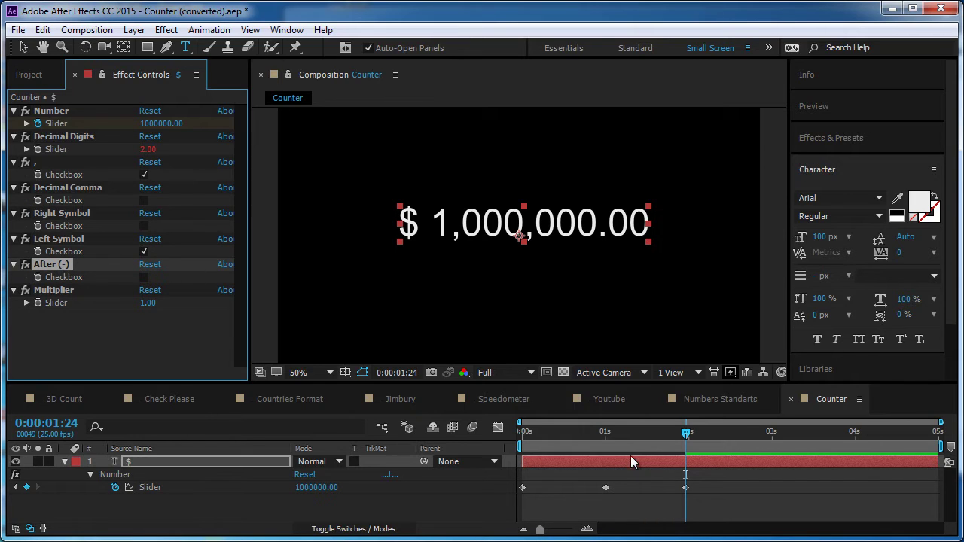
click(160, 123)
text(-1000)
key(Return)
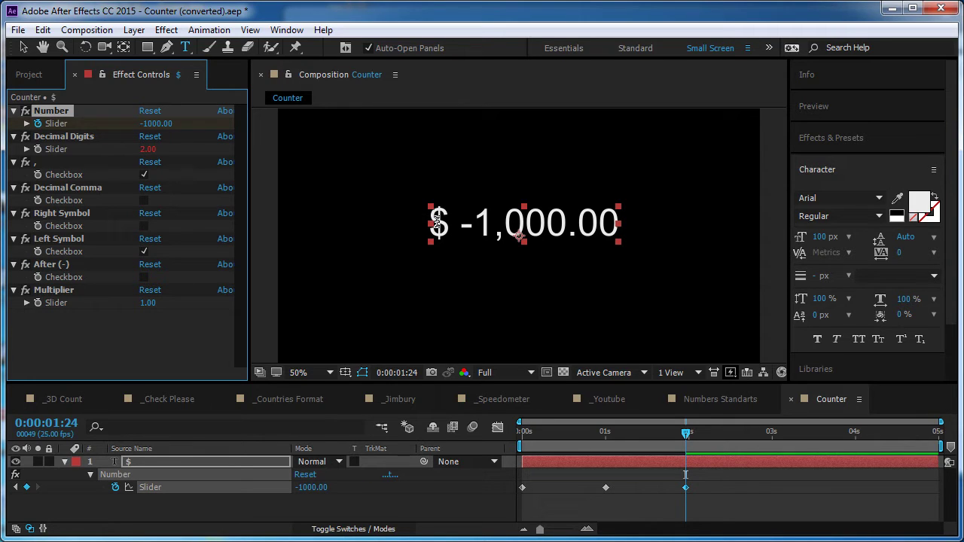
click(58, 266)
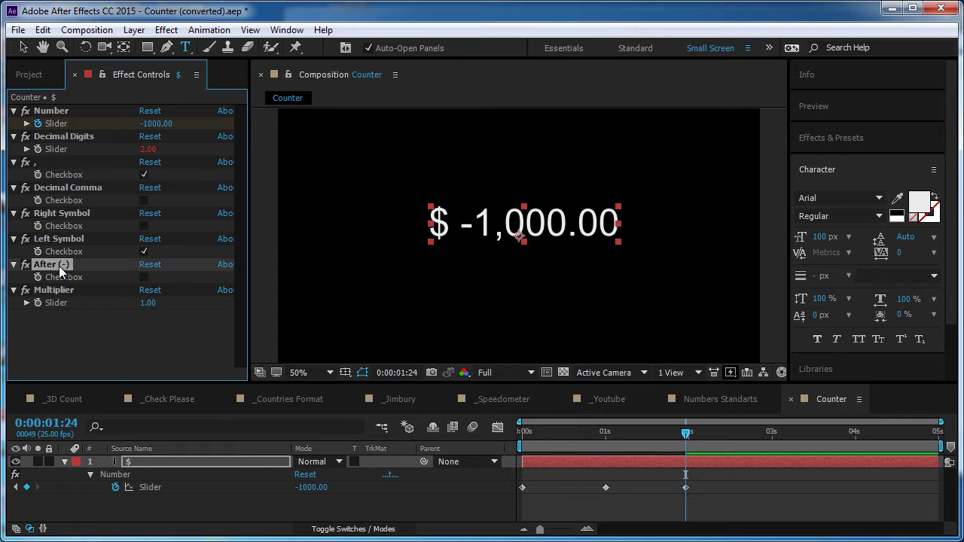
click(144, 277)
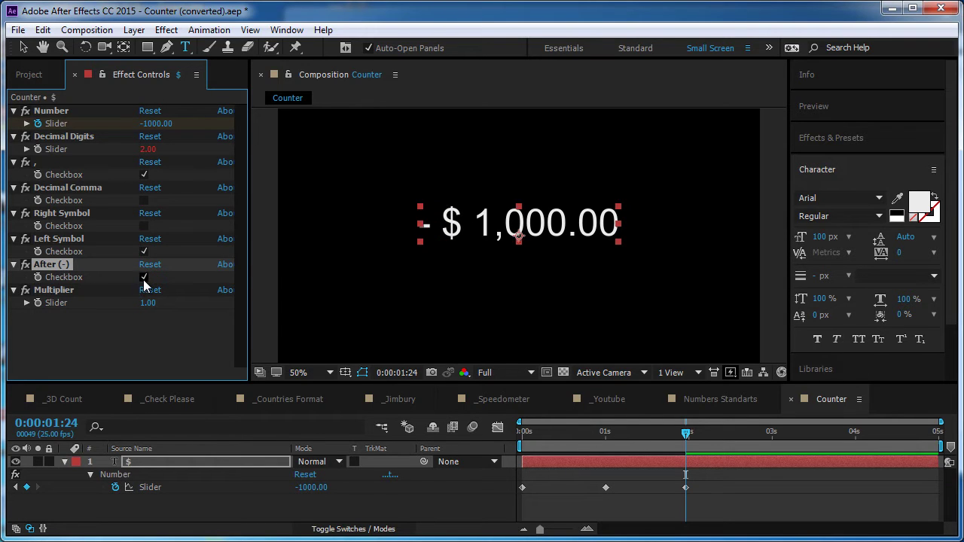
key(space)
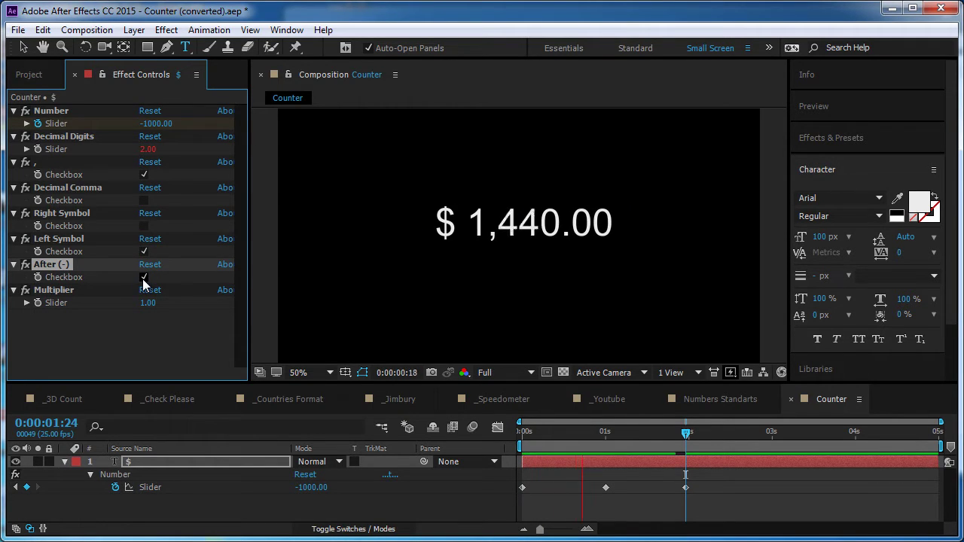
key(space)
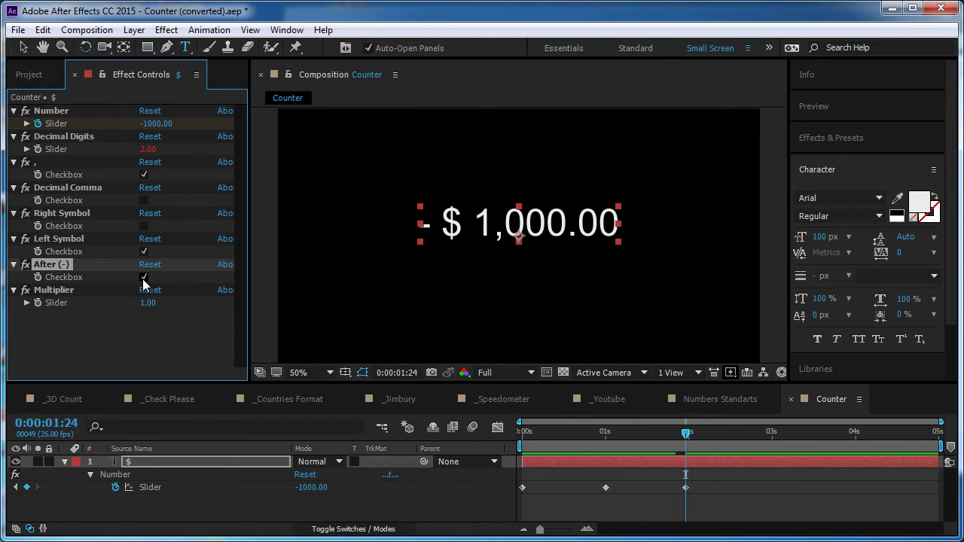
Set Multiplier to 2 and remove the Number keyframes.
click(63, 292)
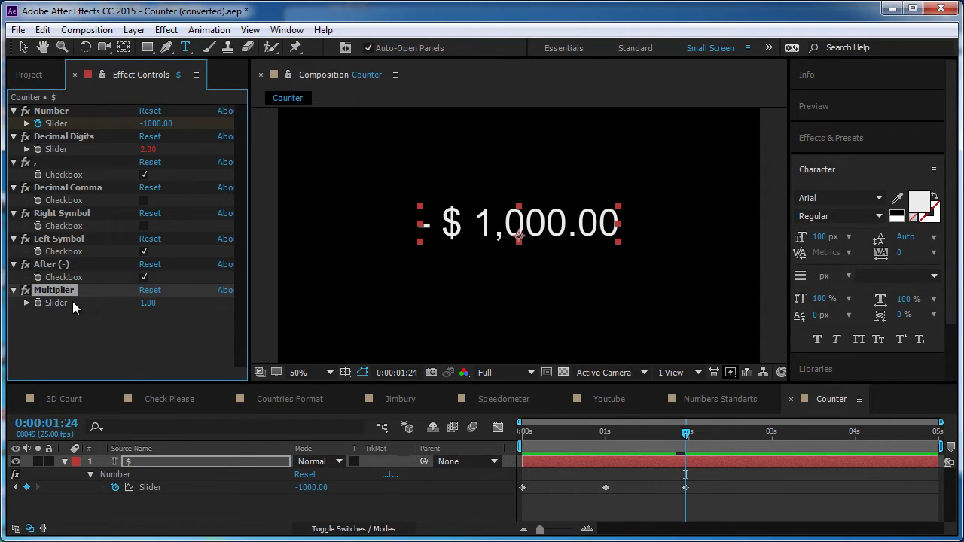
click(147, 302)
text(2)
key(Return)
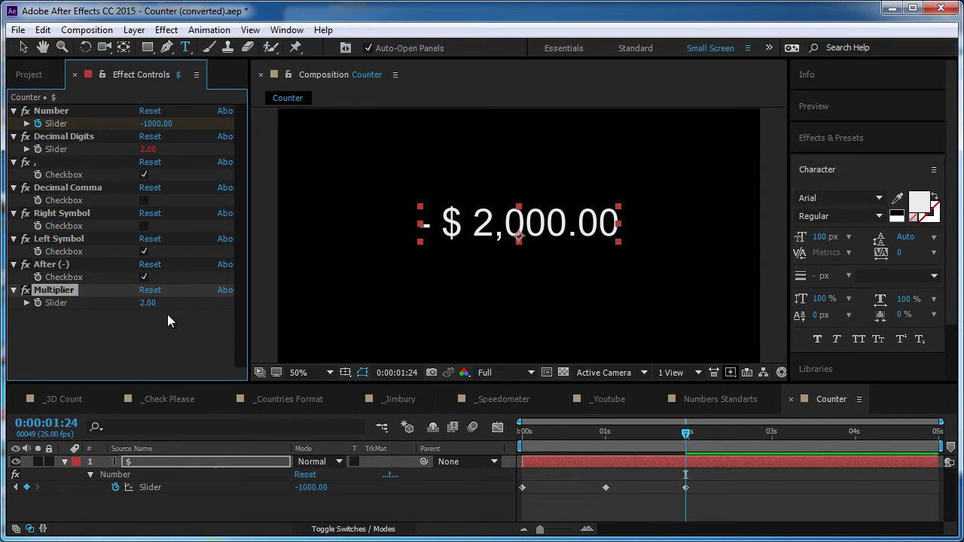
mouse_move(688, 434)
mouse_down()
mouse_move(570, 444)
mouse_move(525, 463)
mouse_move(686, 449)
mouse_up()
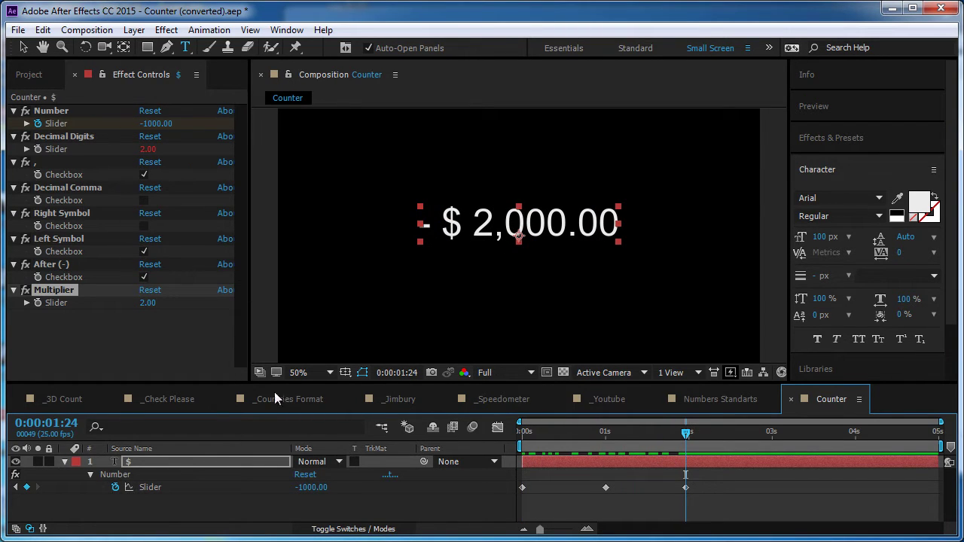
click(115, 488)
Set the counter's Number to 123 and its Multiplier to 1.
click(153, 124)
text(333)
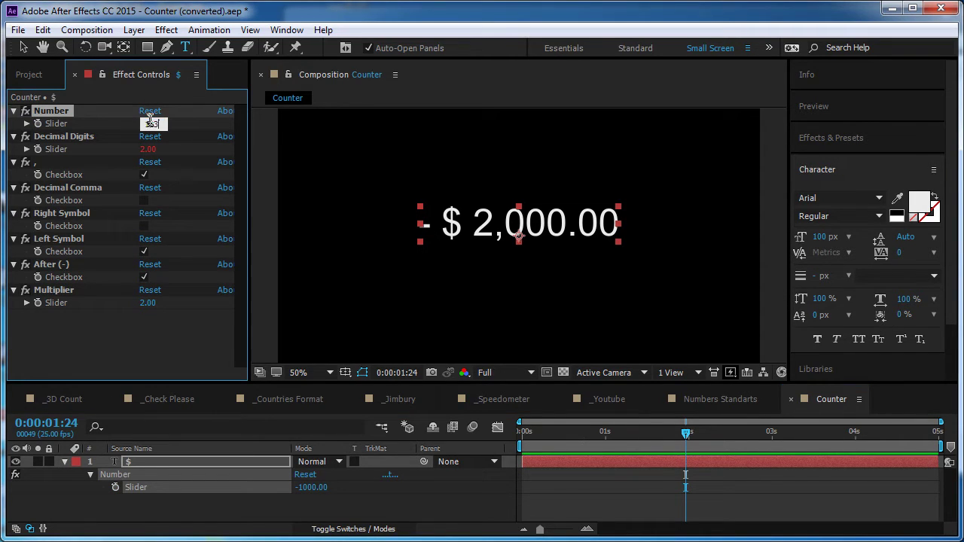
text(45)
key(BackSpace)
key(BackSpace)
key(BackSpace)
key(Return)
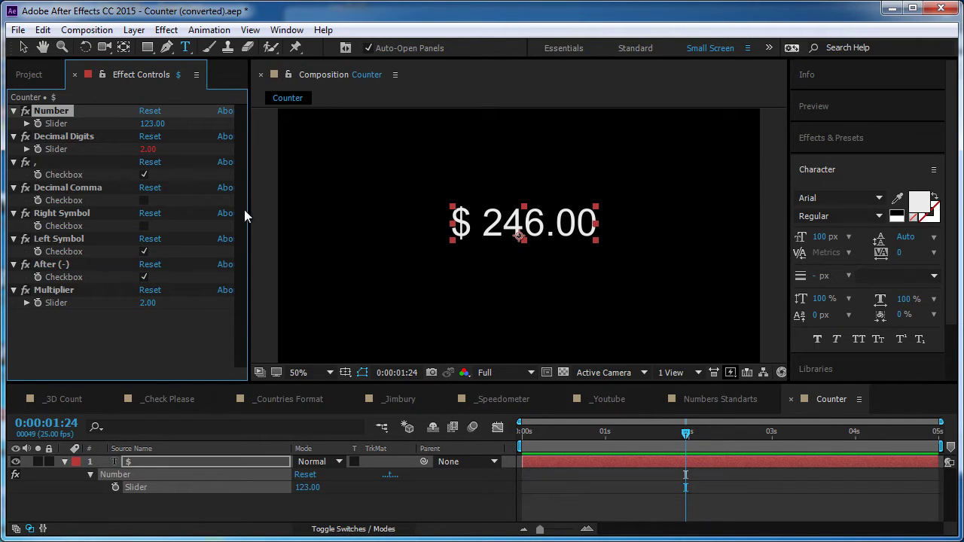
click(146, 302)
text(1)
key(Return)
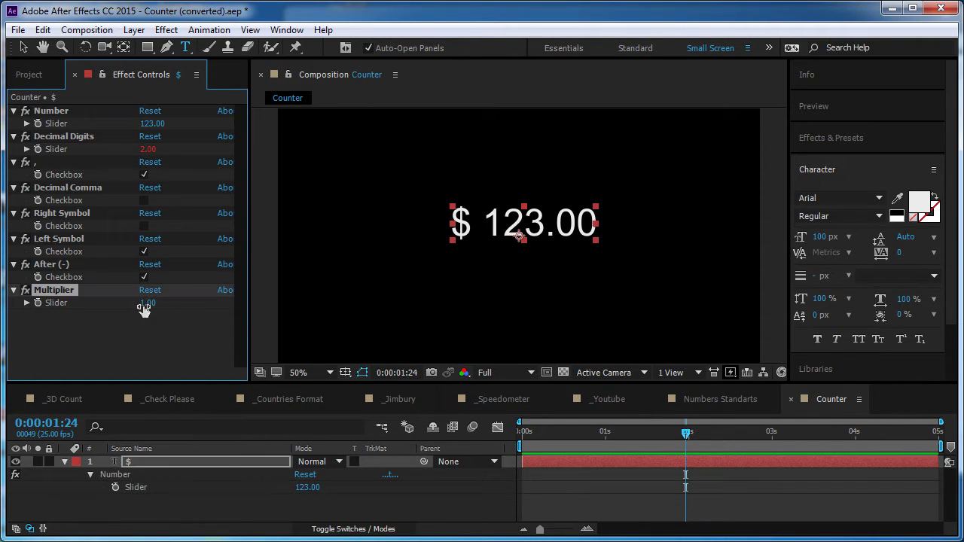
Move the counter text layer higher in the frame.
click(72, 214)
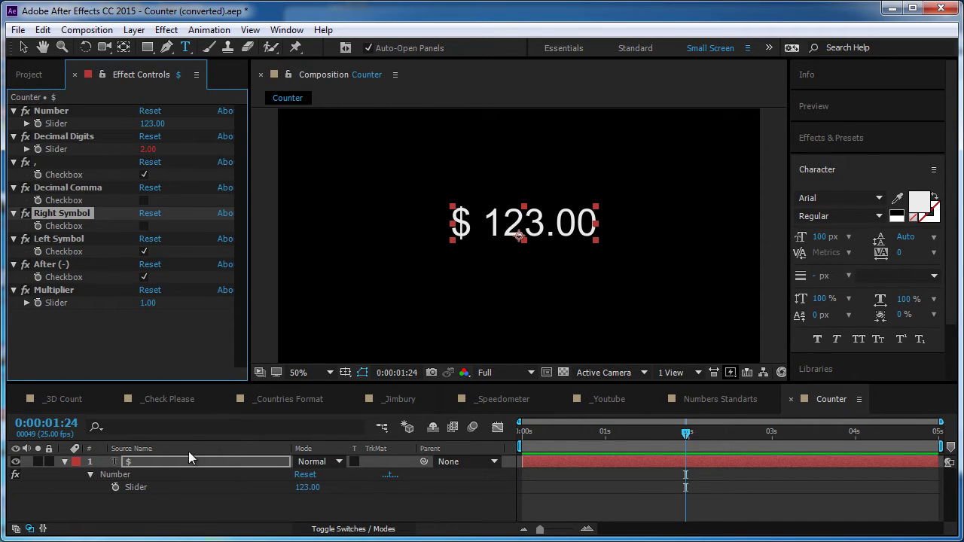
click(220, 464)
key(v)
drag(562, 236, 562, 200)
click(407, 49)
Keyframe the Multiplier at 0 at the start and 1 at one second.
click(675, 433)
key(Home)
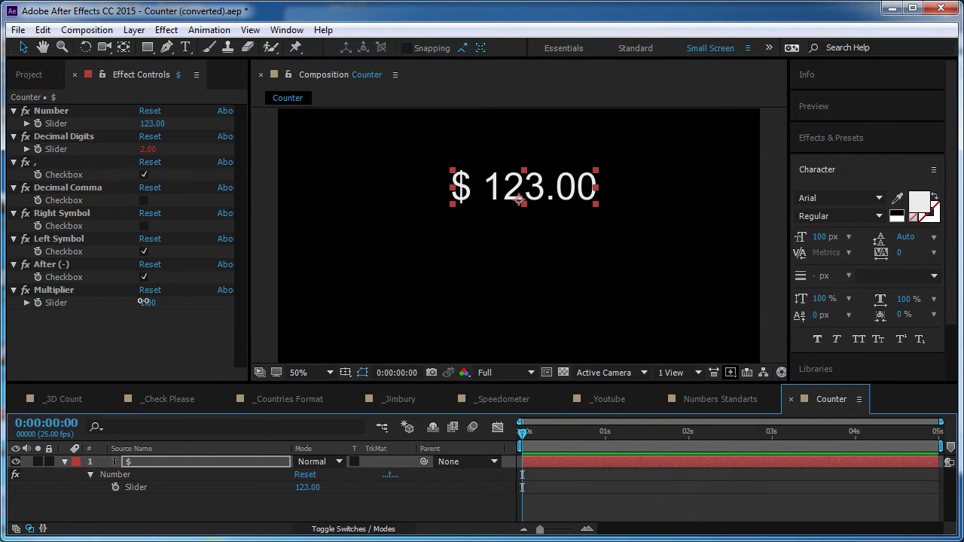
click(145, 303)
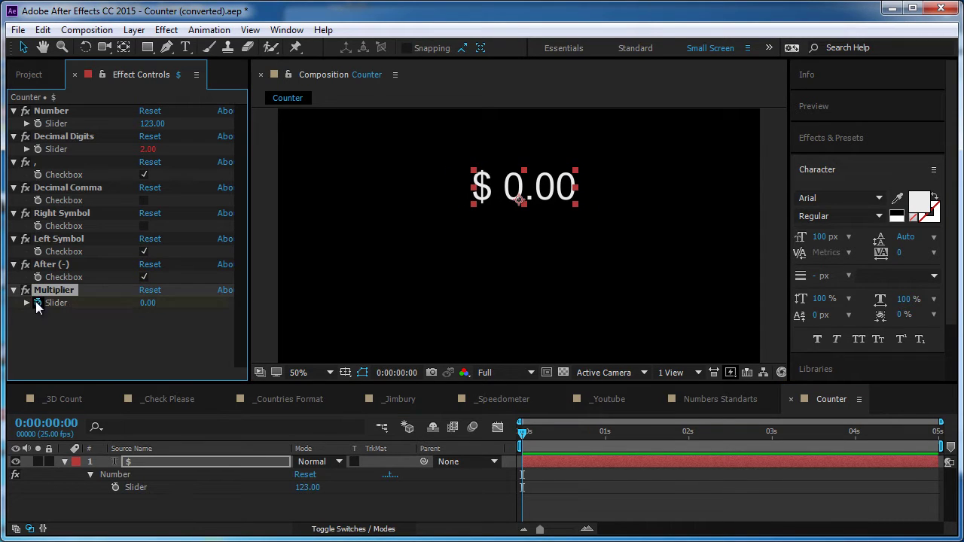
click(606, 434)
click(148, 302)
text(1)
key(Return)
drag(148, 303, 147, 305)
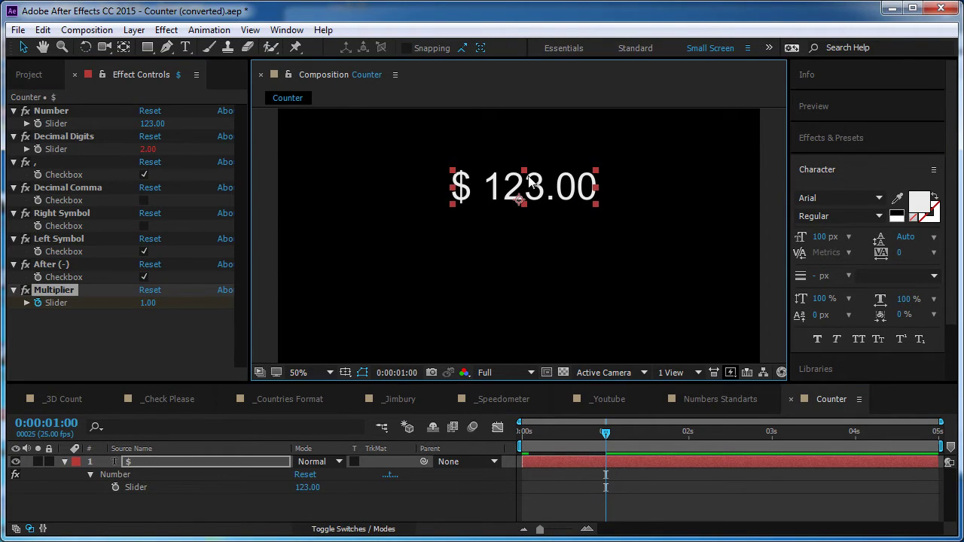
Duplicate the counter layer, place the copy below, and set its Number to 6548.
key(ctrl+d)
key(ctrl+z)
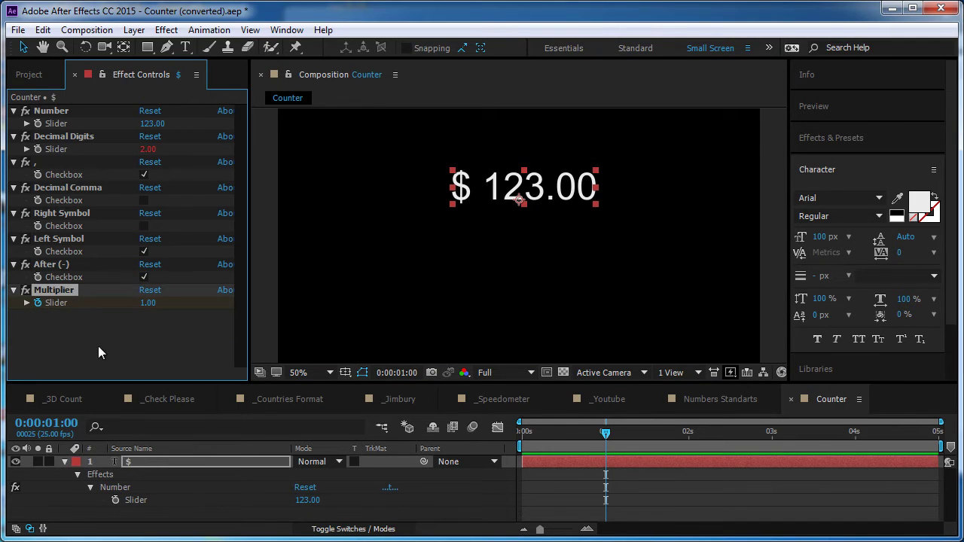
click(186, 456)
key(ctrl+d)
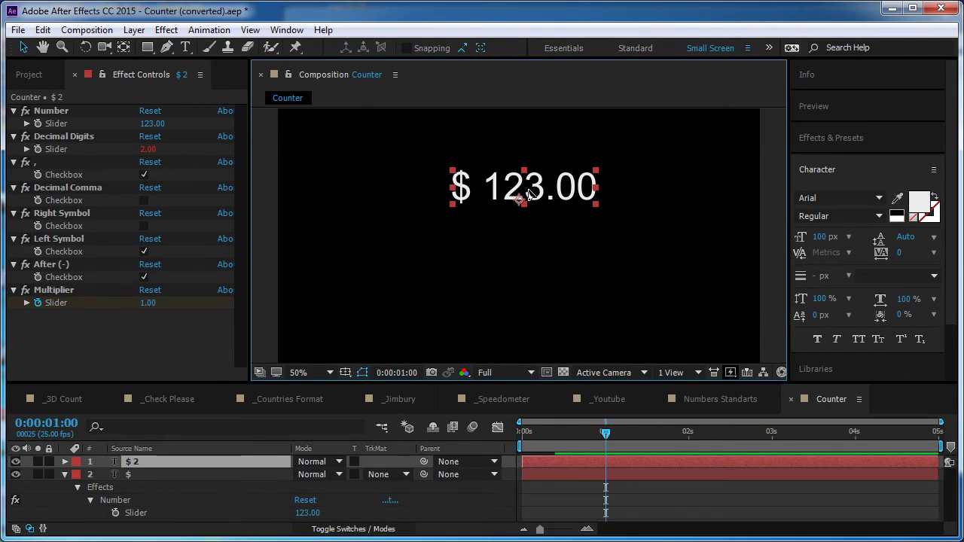
drag(527, 202, 530, 251)
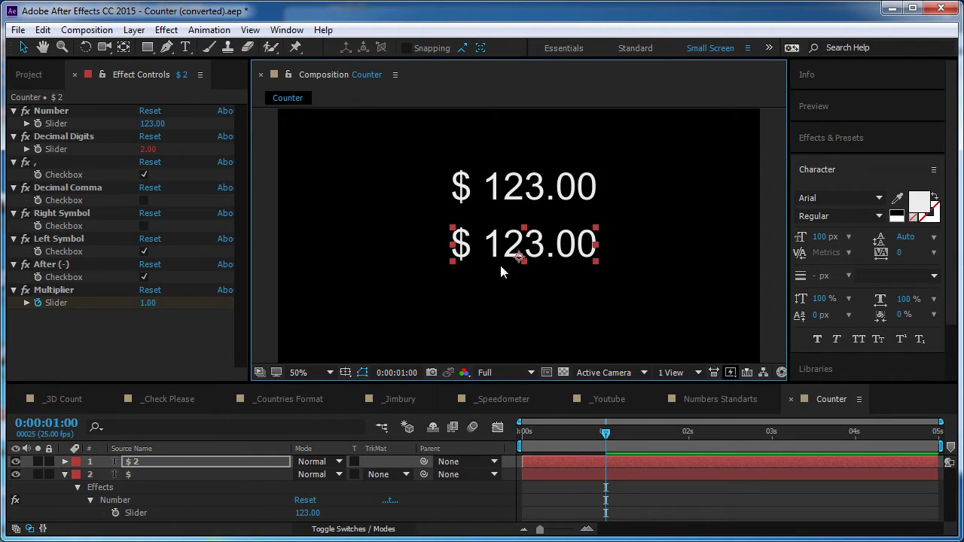
click(150, 124)
text(6548)
key(Return)
Preview both counters and shift the copy's Multiplier keyframes later in time.
key(space)
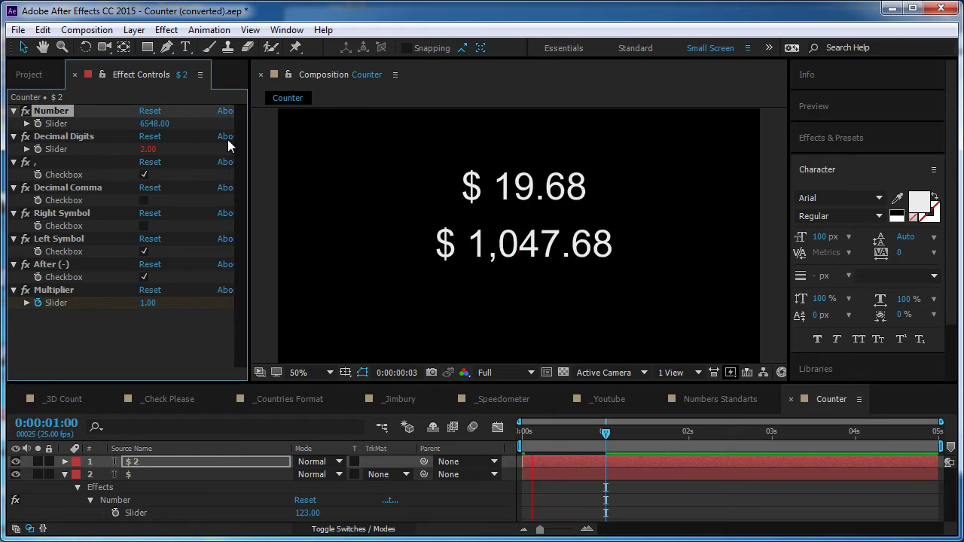
key(space)
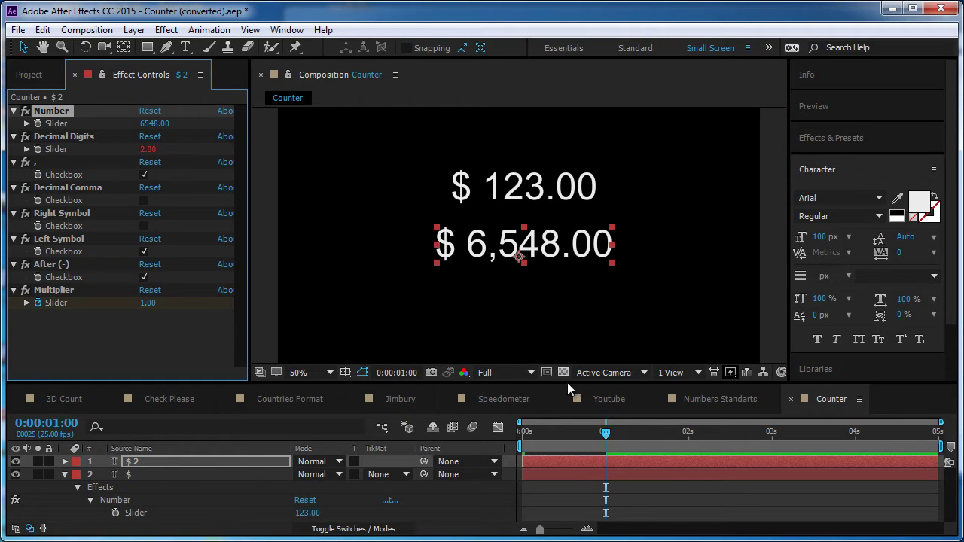
shift+click(602, 476)
key(u)
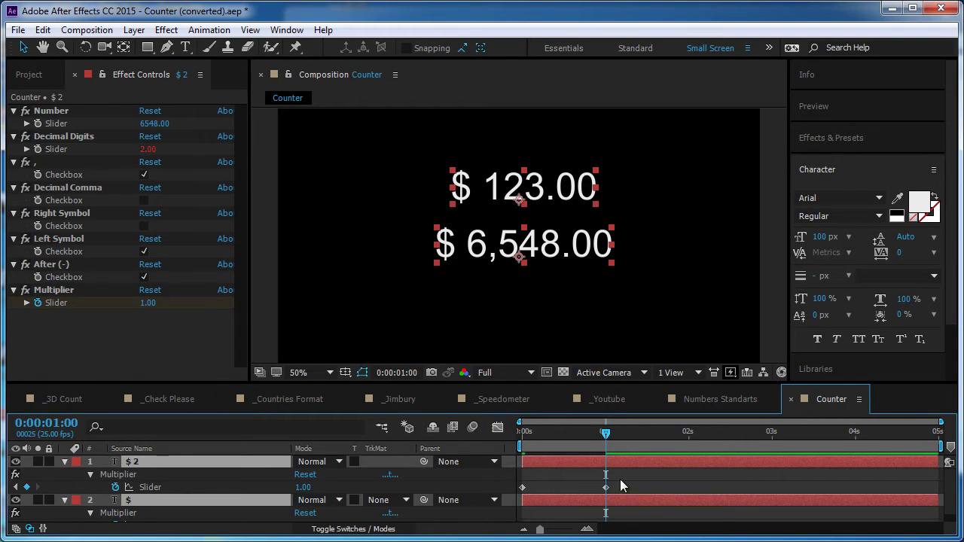
drag(635, 481, 549, 491)
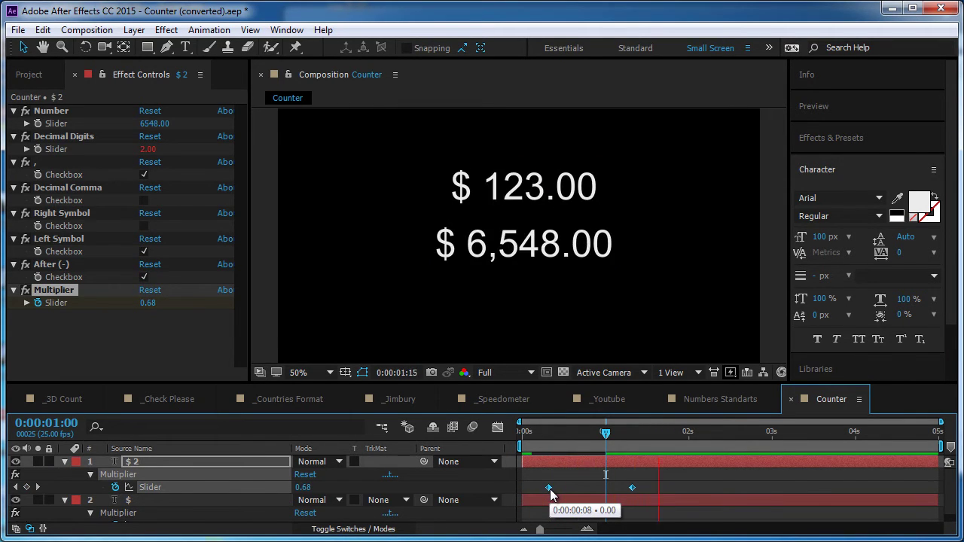
key(space)
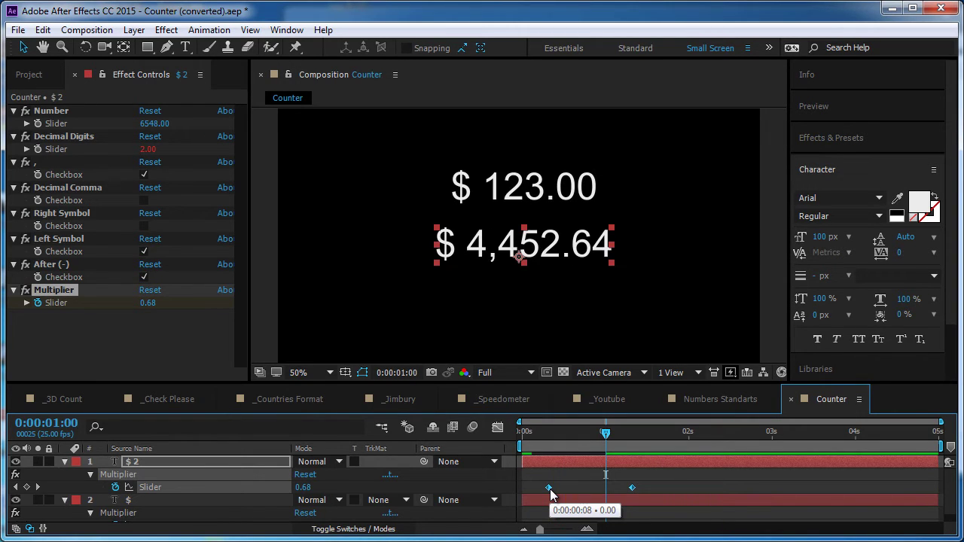
click(152, 129)
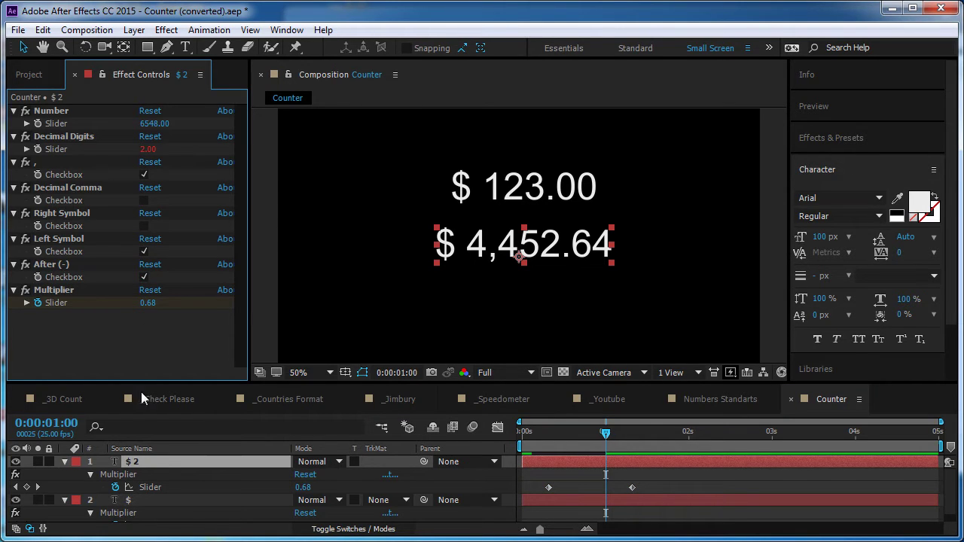
click(155, 461)
Delete the duplicate counter and remove the original's Multiplier keyframes.
key(Delete)
click(155, 464)
click(37, 303)
Set Number to 1000000 and scrub the Multiplier up to 9.90.
click(59, 114)
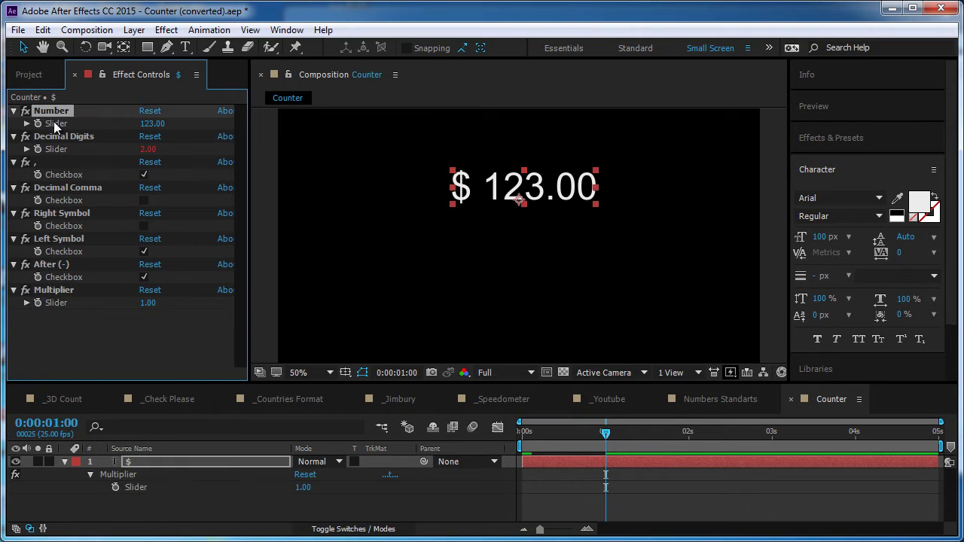
click(151, 124)
text(1000000)
key(Return)
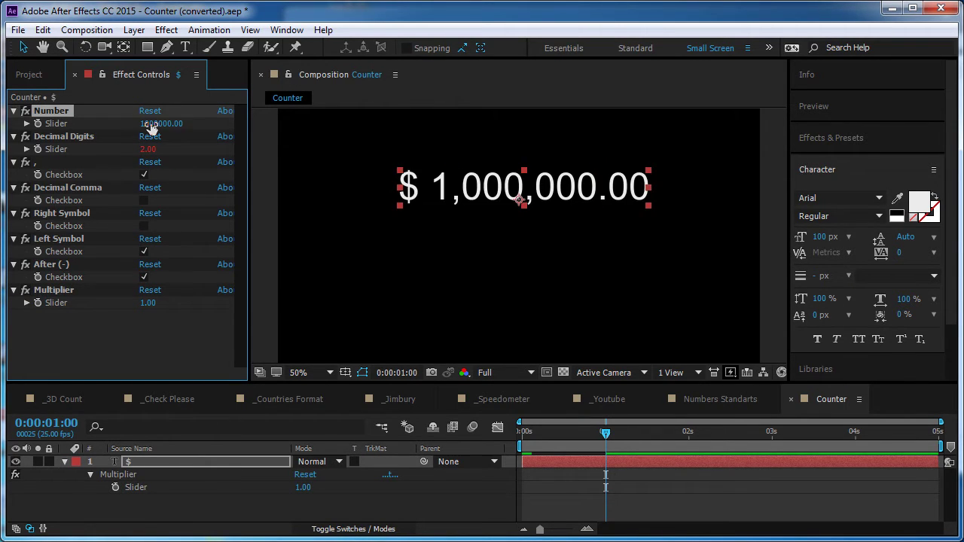
click(152, 124)
click(177, 124)
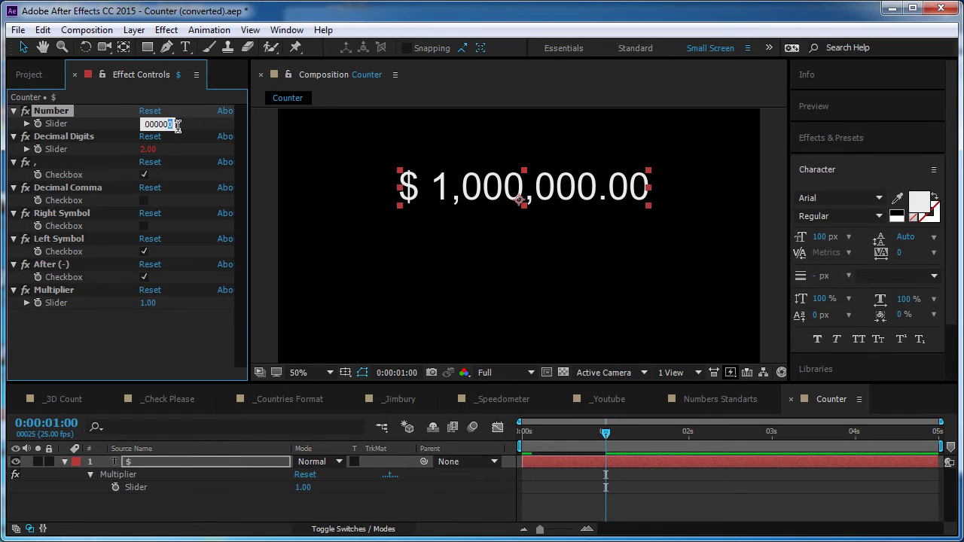
key(Return)
drag(147, 302, 217, 293)
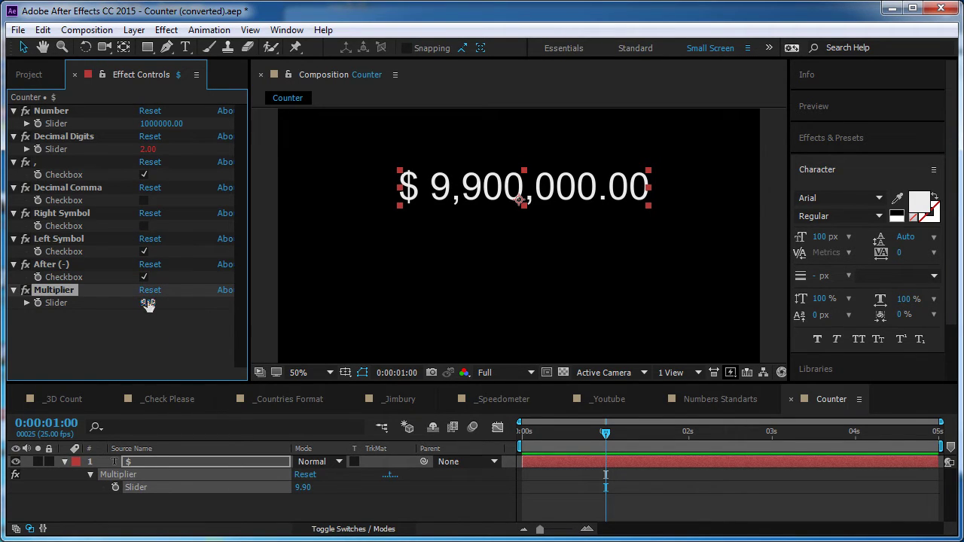
Delete the old $ text layer and apply the Mega Counter preset.
click(154, 466)
key(Delete)
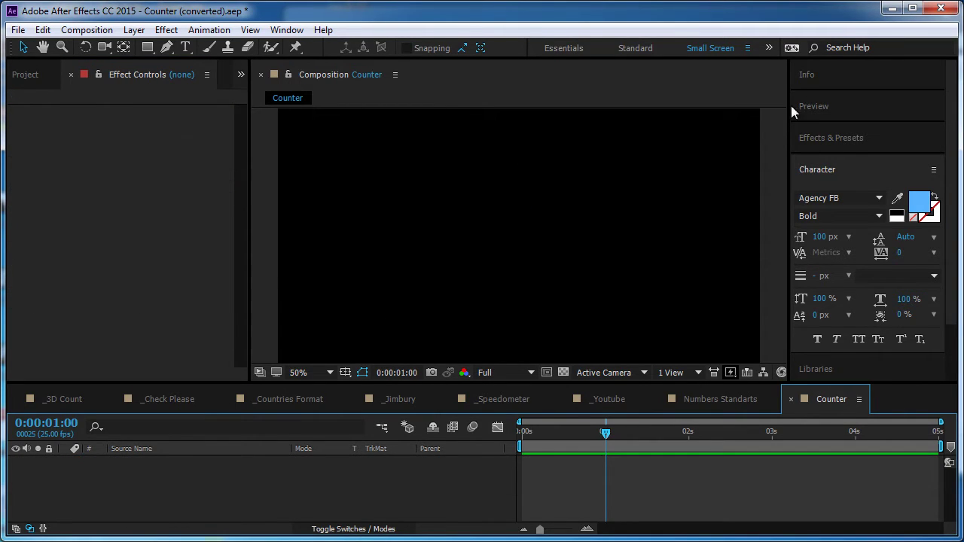
click(846, 142)
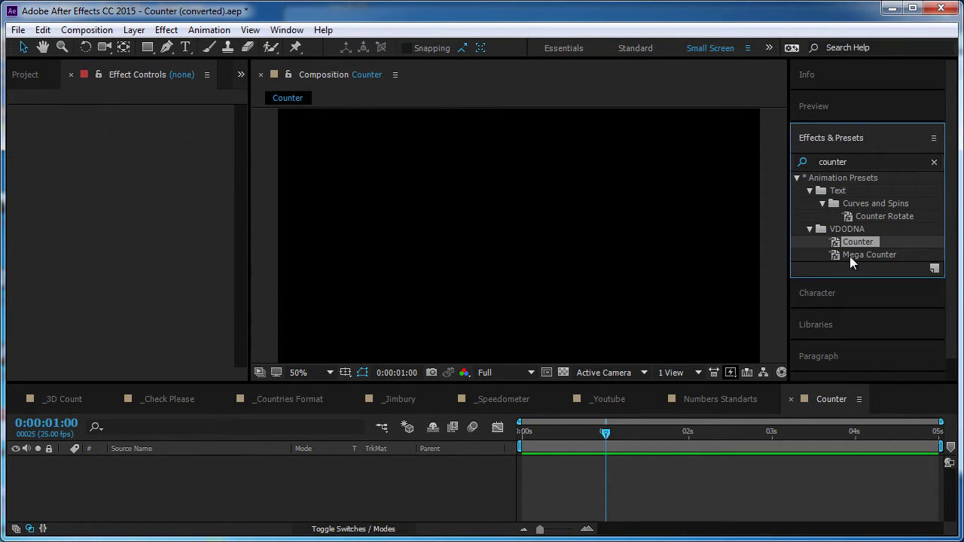
click(870, 253)
double_click(869, 254)
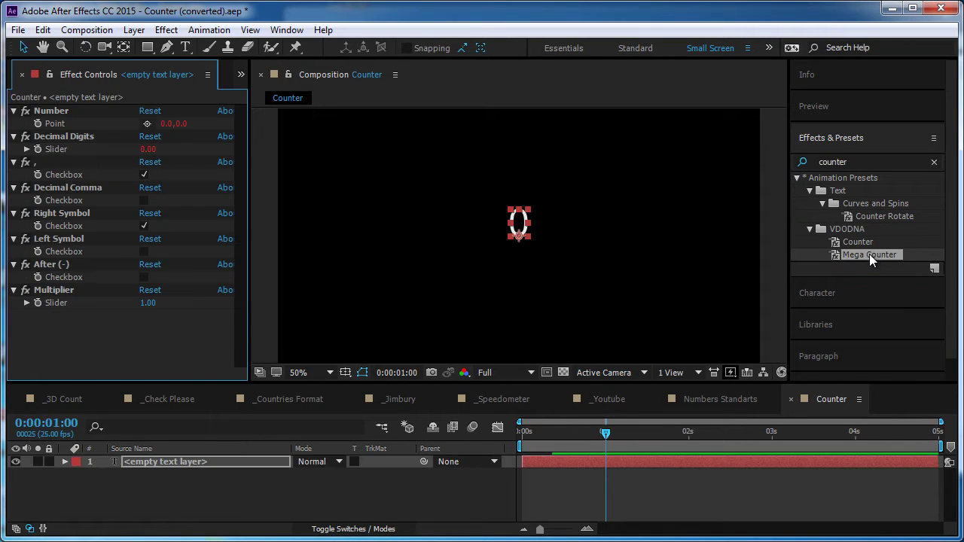
drag(184, 131, 464, 130)
click(185, 124)
text(1000000000)
key(Return)
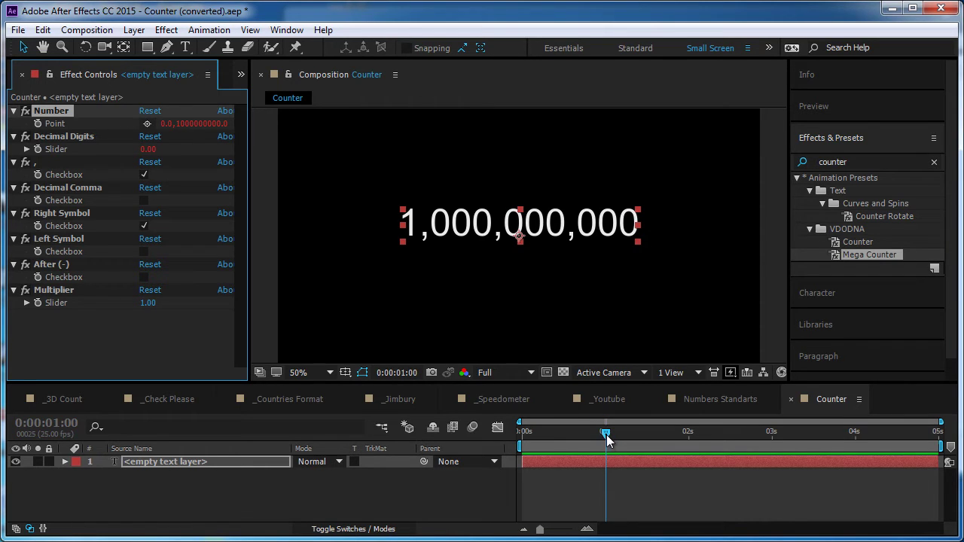
Zoom the viewer out and change the Counter comp width to 1920, then undo back to 1280 x 720.
click(518, 318)
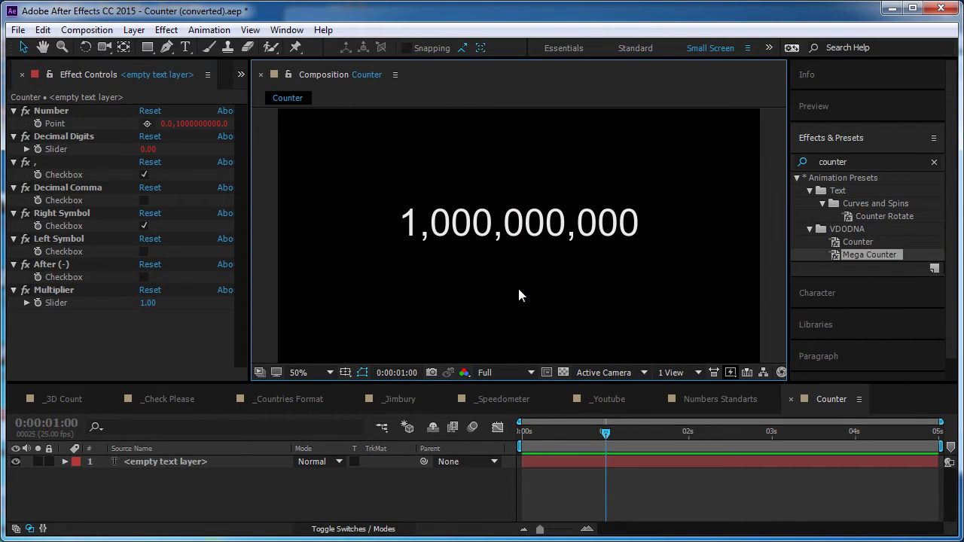
key(comma)
key(comma)
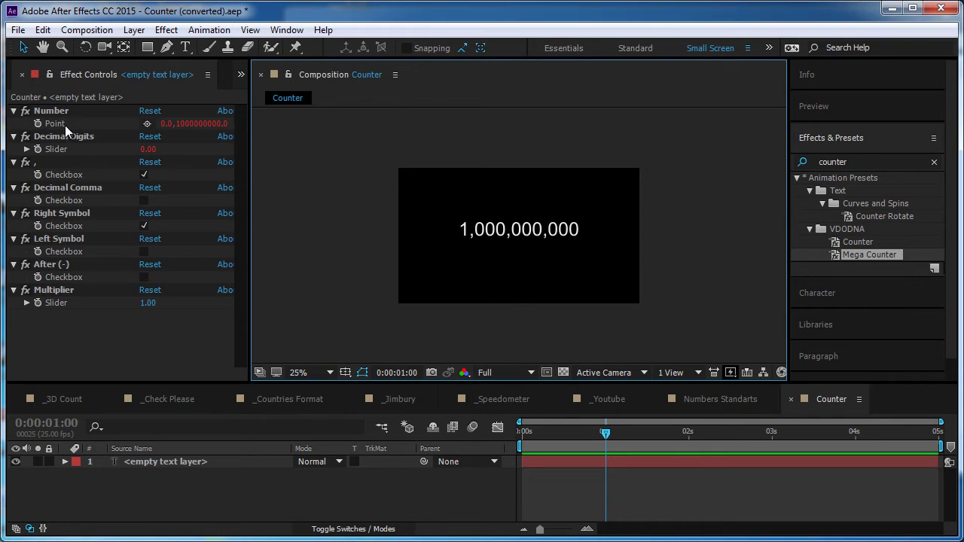
click(87, 30)
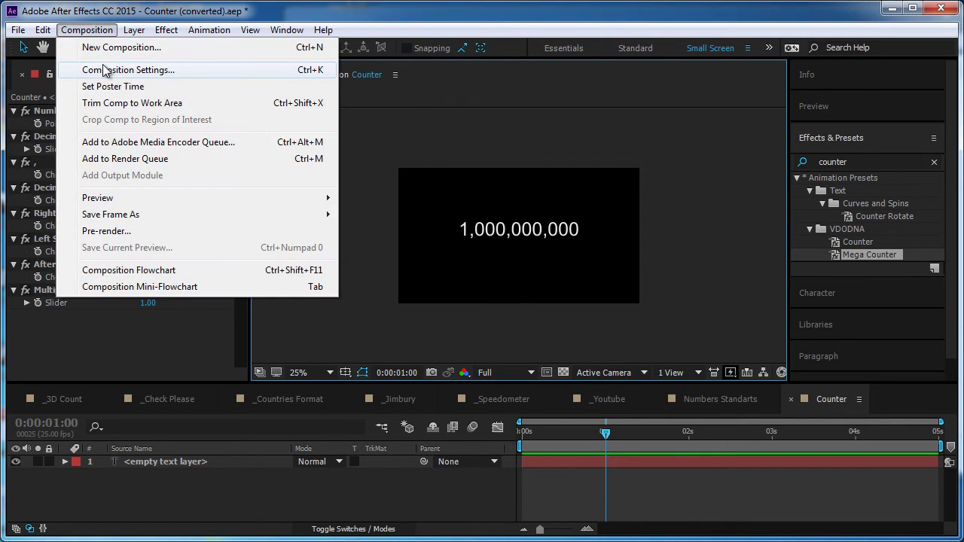
click(92, 68)
click(392, 202)
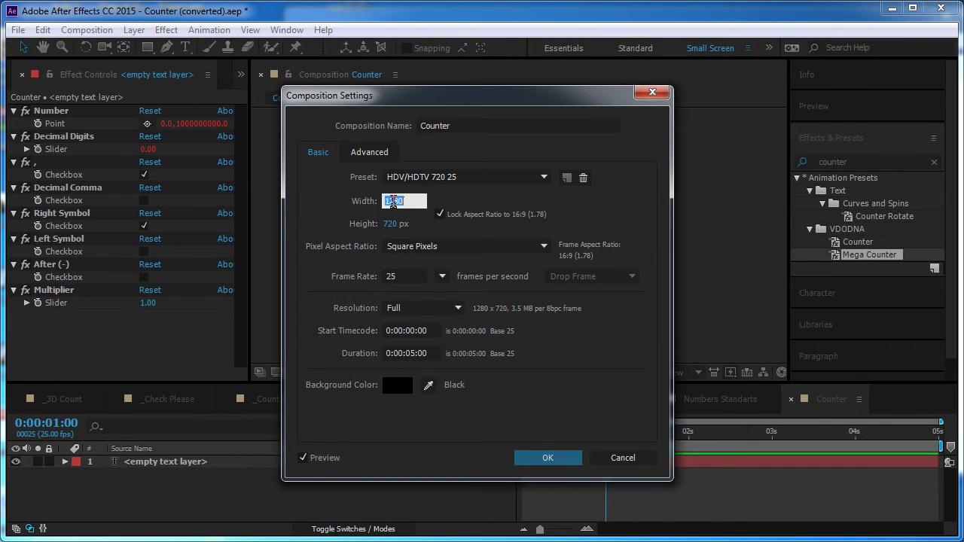
text(19200)
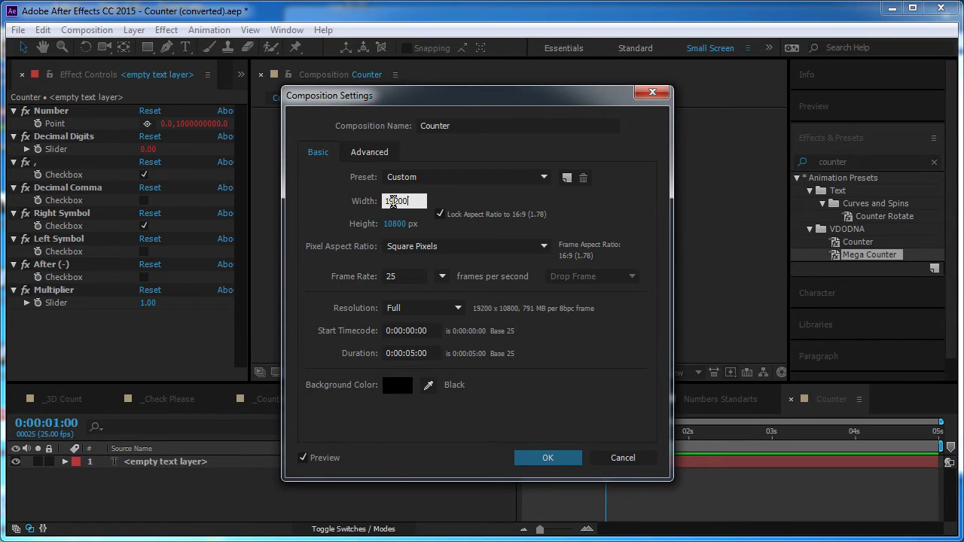
key(Return)
key(ctrl+z)
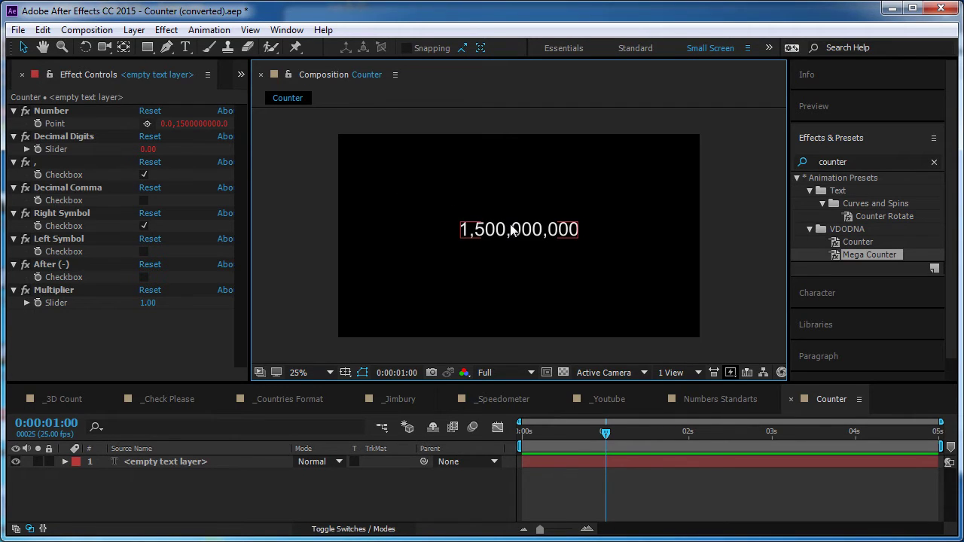
Enter 1280/1920 (0.67) as the counter's Multiplier and nudge the text slightly down.
click(511, 230)
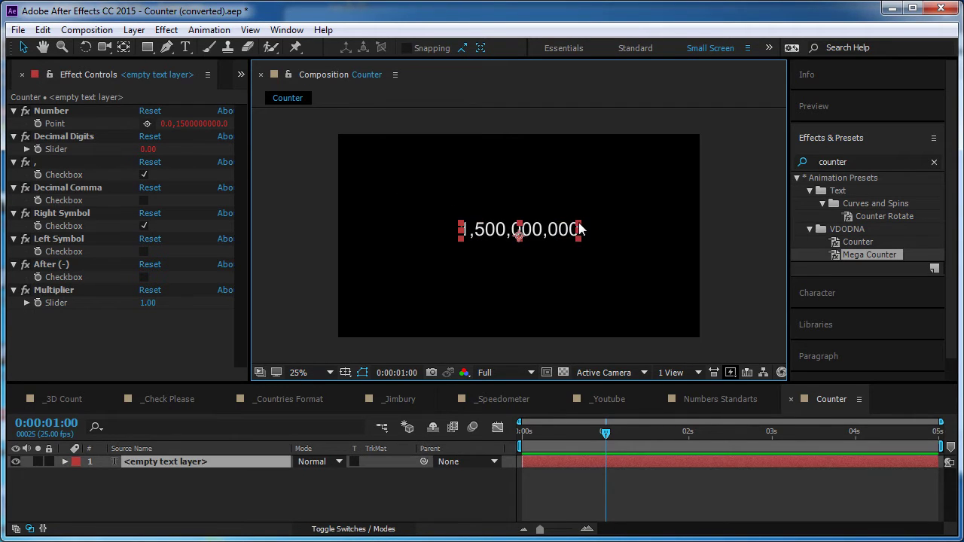
click(43, 111)
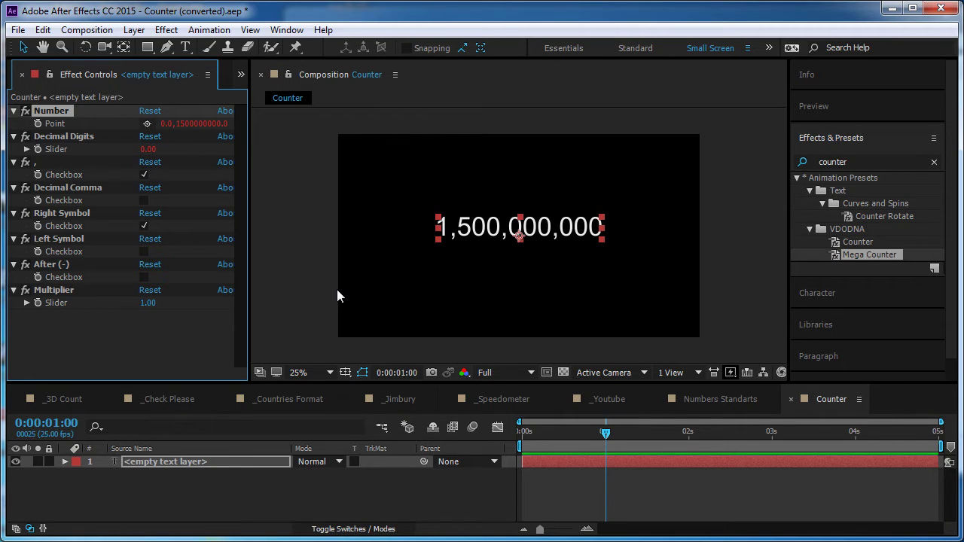
click(148, 302)
text(1280)
text(/)
text(1920)
key(Return)
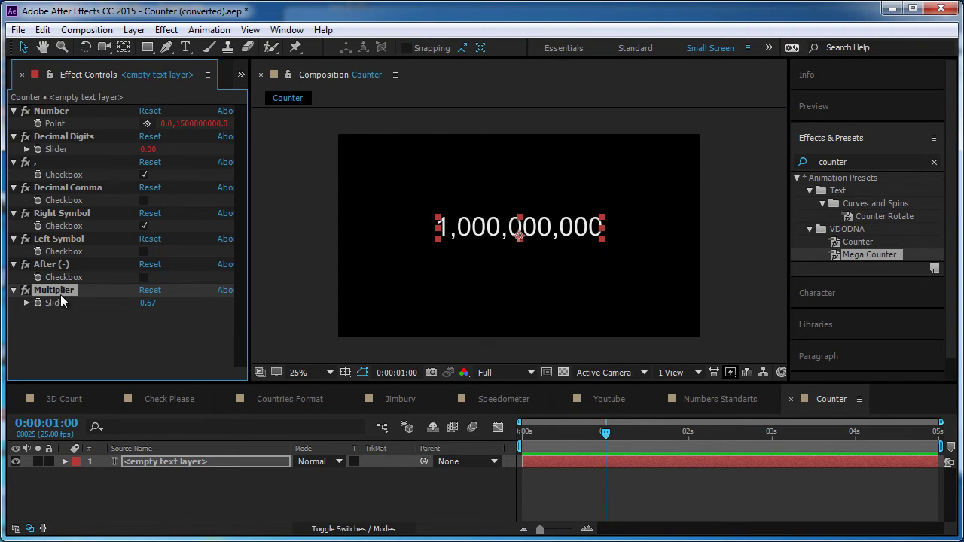
click(489, 184)
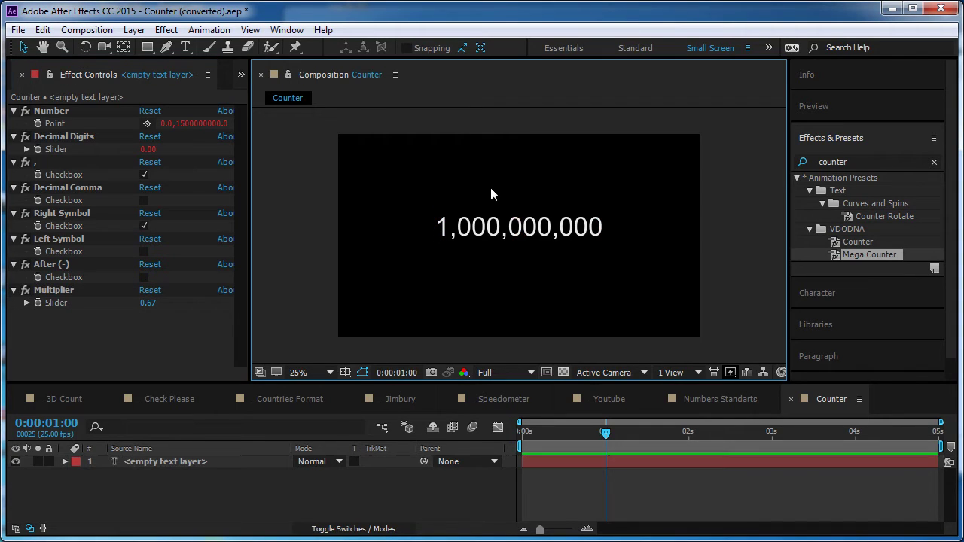
drag(452, 226, 452, 230)
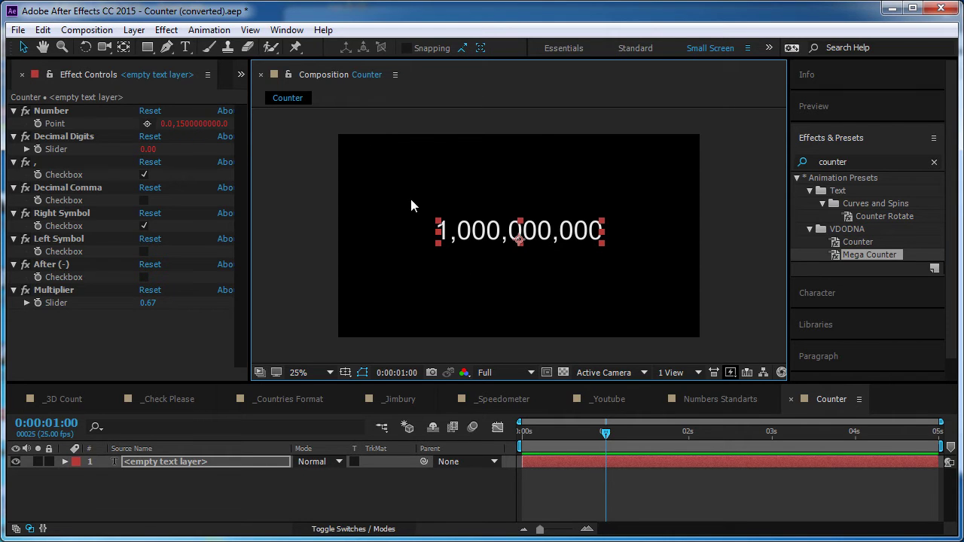
click(148, 319)
Reveal the Multiplier slider in the timeline and set it back to 1.00.
key(Home)
click(65, 289)
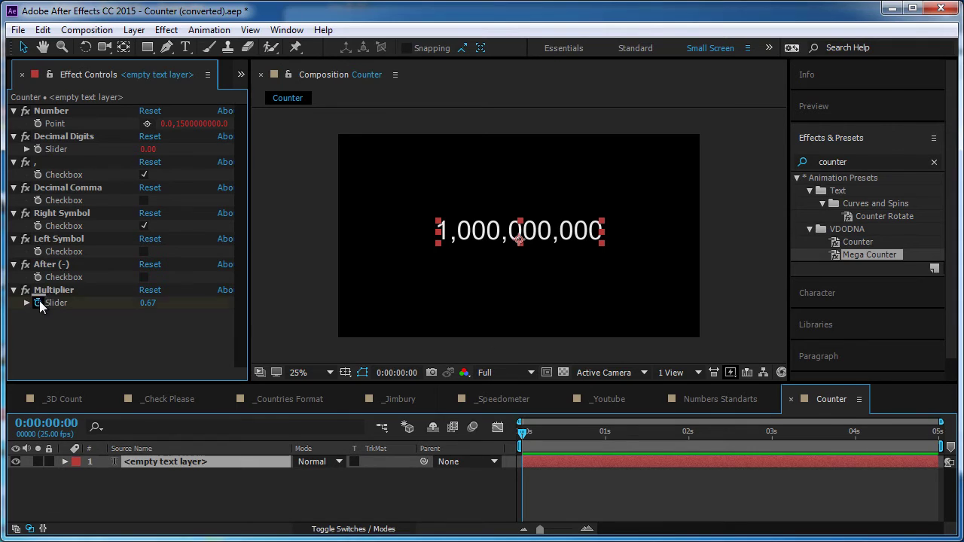
key(u)
click(603, 433)
drag(148, 303, 144, 307)
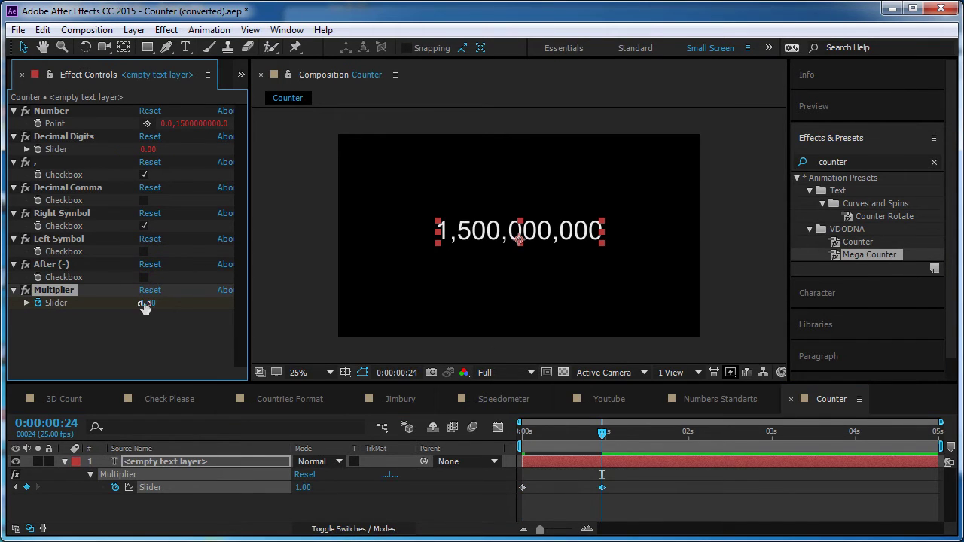
Add the expression value*1280/1920 to the Multiplier slider and preview the counter.
alt+click(115, 487)
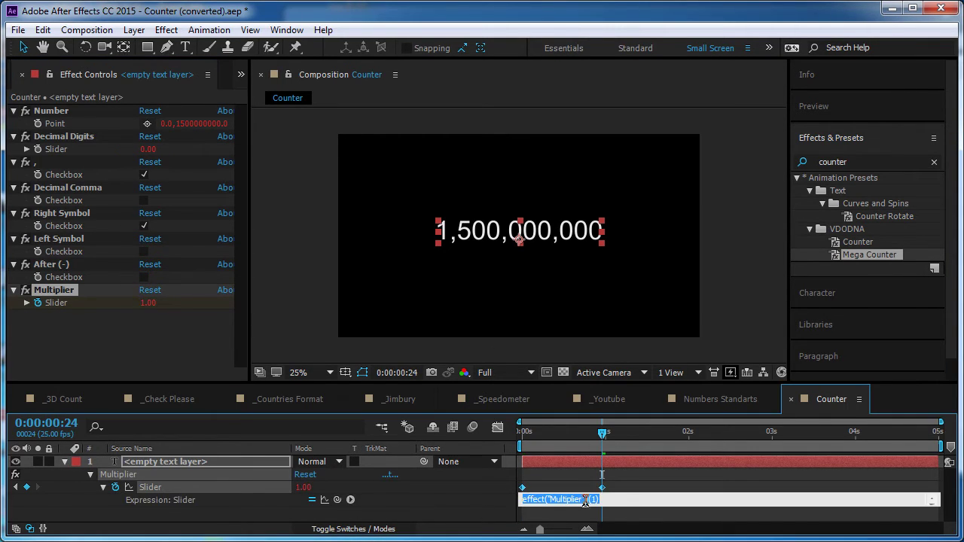
text(v)
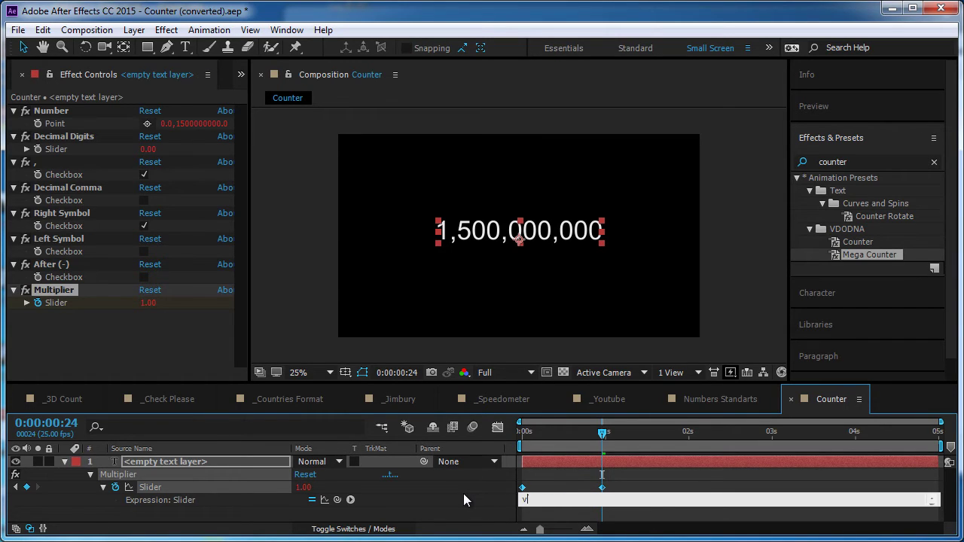
text(alue*1280/1920)
key(KP_Enter)
key(space)
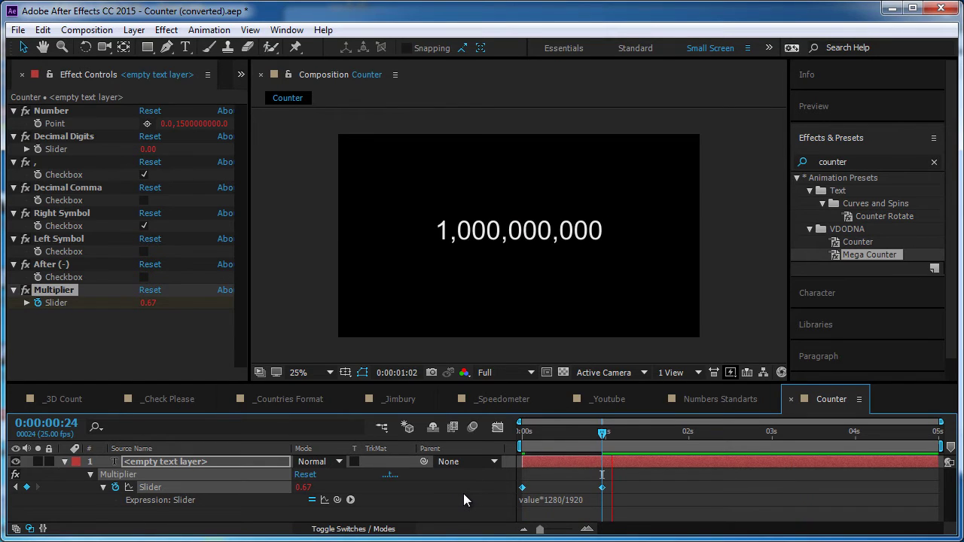
key(space)
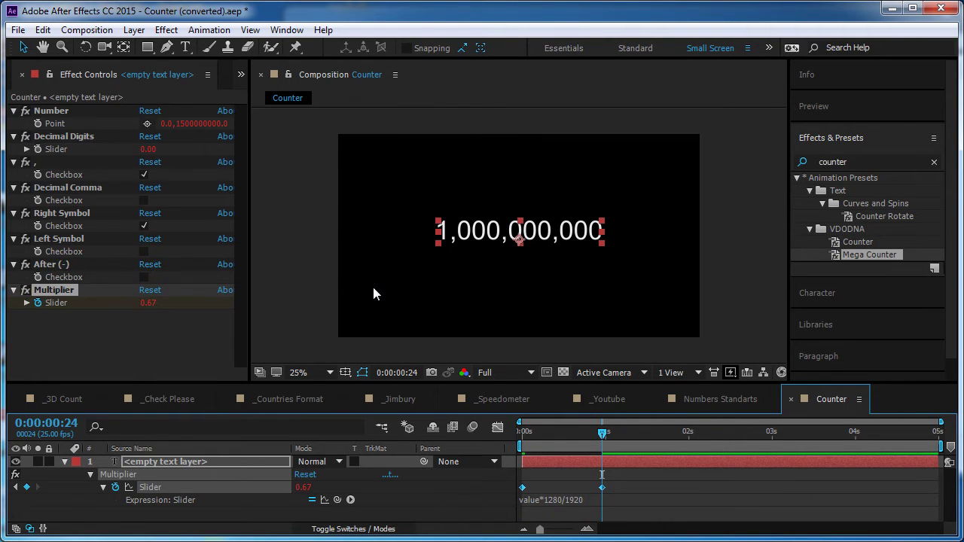
click(386, 219)
click(471, 231)
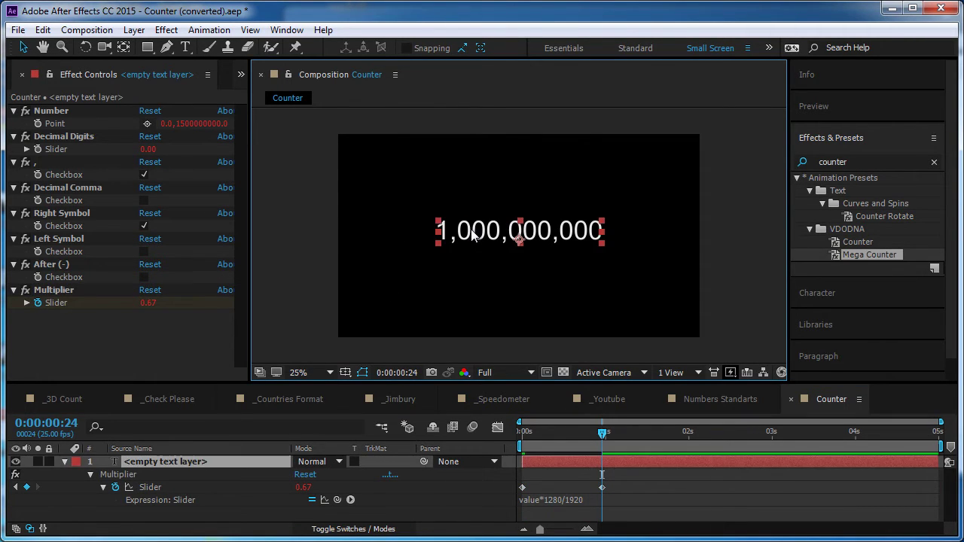
click(357, 303)
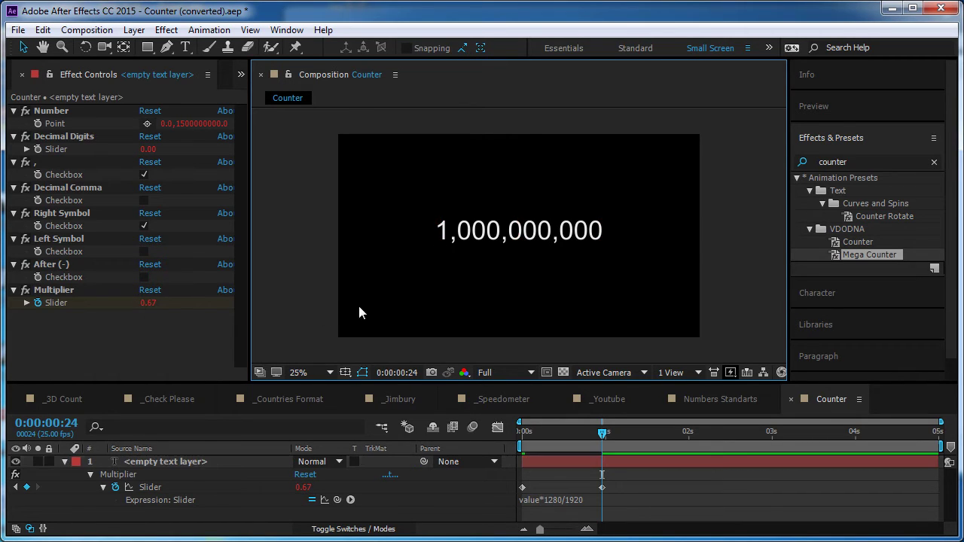
click(80, 360)
Preview _3D Count, inspect its Counter precomp's text layer, then switch to _Check Please.
click(62, 399)
key(space)
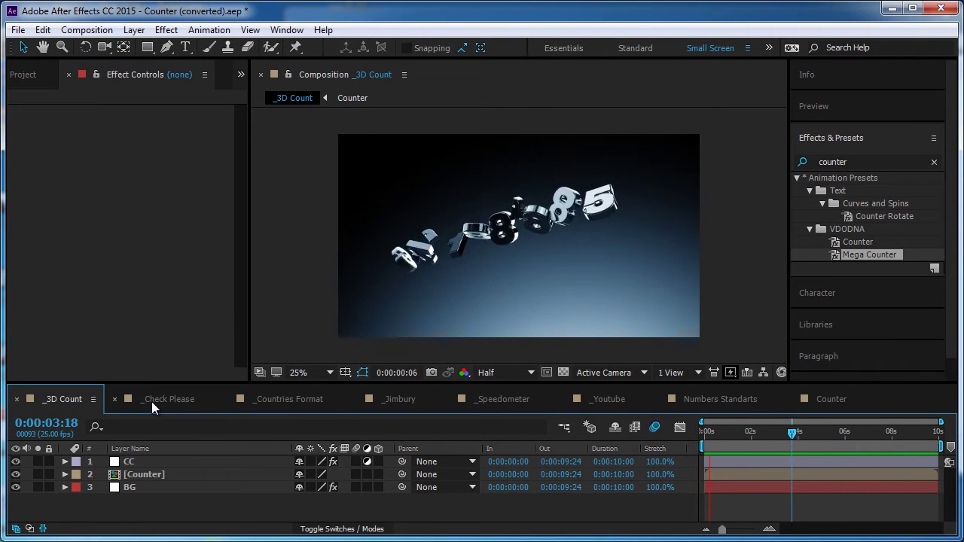
click(150, 475)
double_click(141, 475)
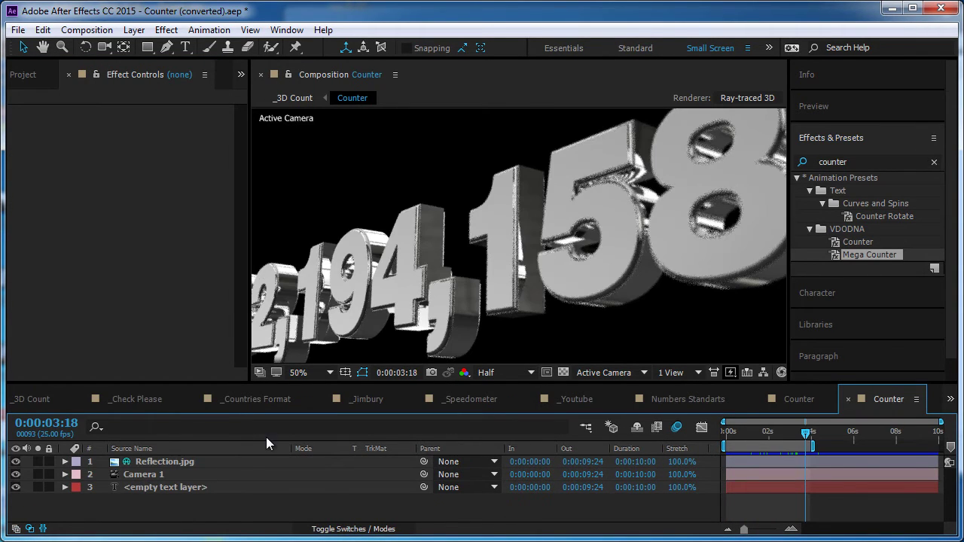
click(194, 488)
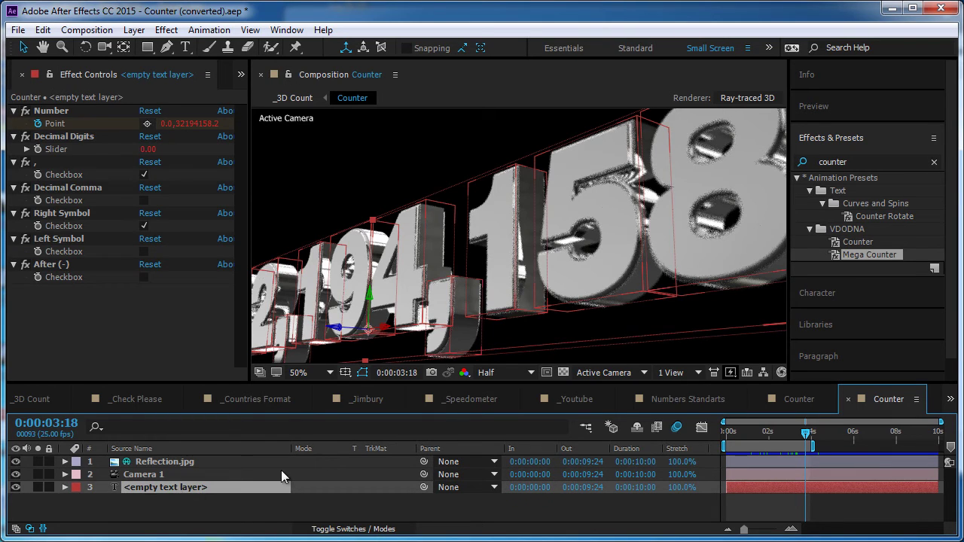
click(297, 98)
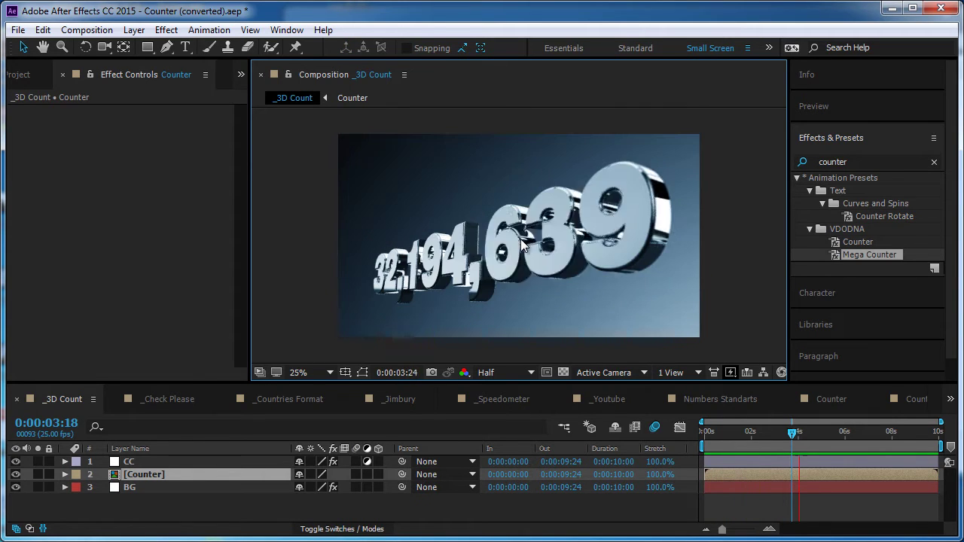
click(163, 399)
Preview _Check Please and inspect a counter text layer inside the Price Table precomp.
key(space)
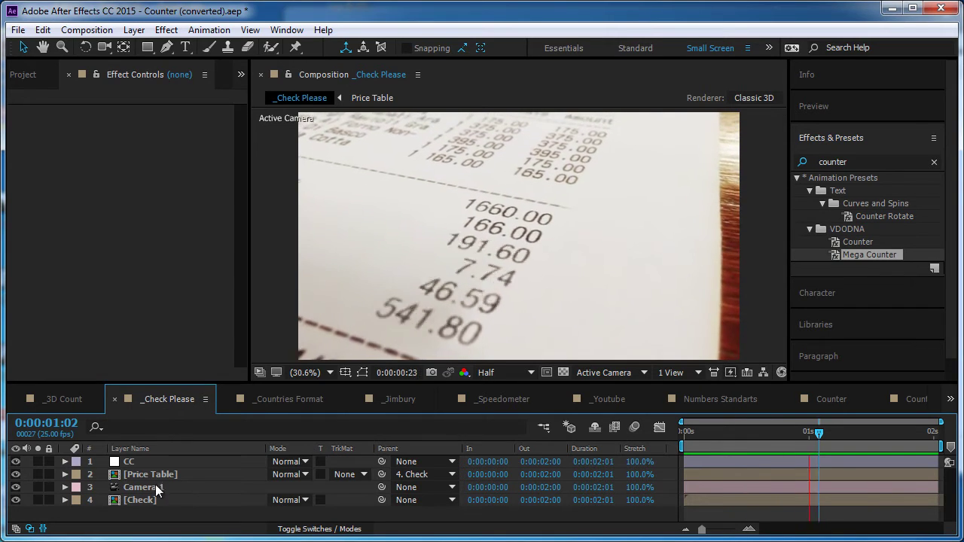
click(170, 473)
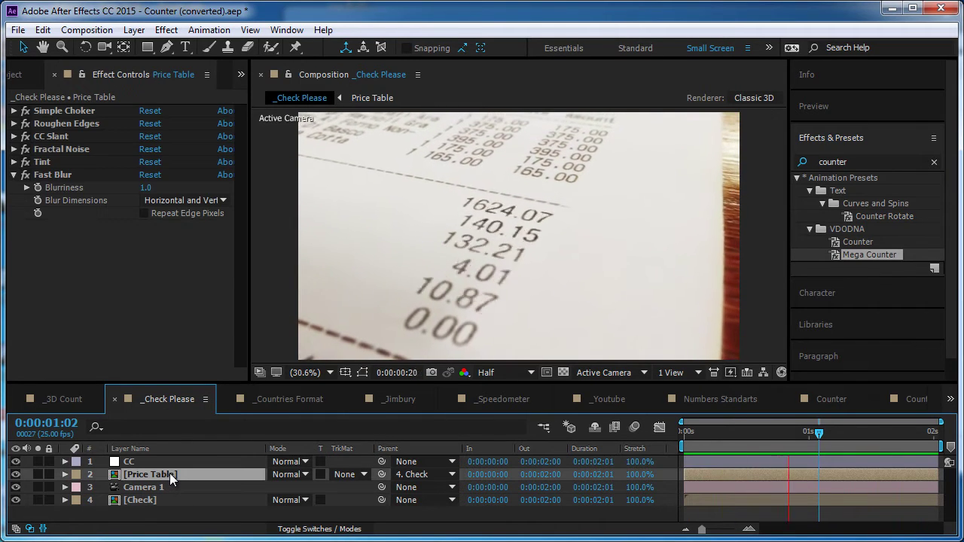
double_click(170, 473)
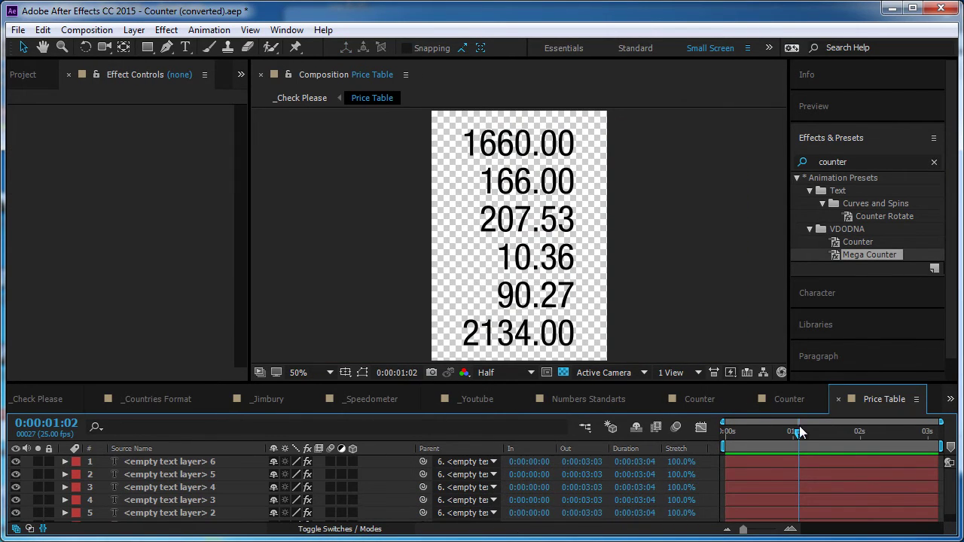
mouse_move(800, 431)
mouse_down()
mouse_move(722, 431)
mouse_move(798, 431)
mouse_up()
click(205, 462)
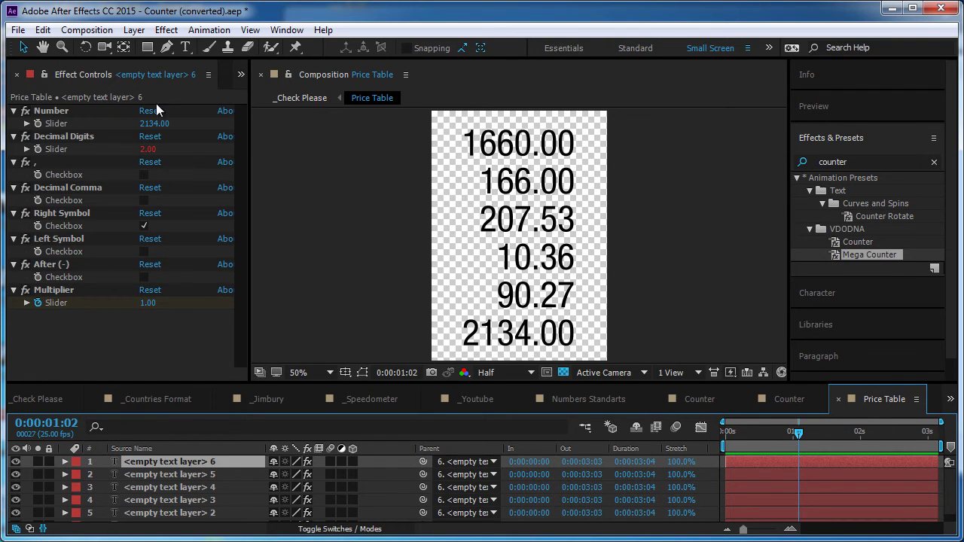
click(300, 98)
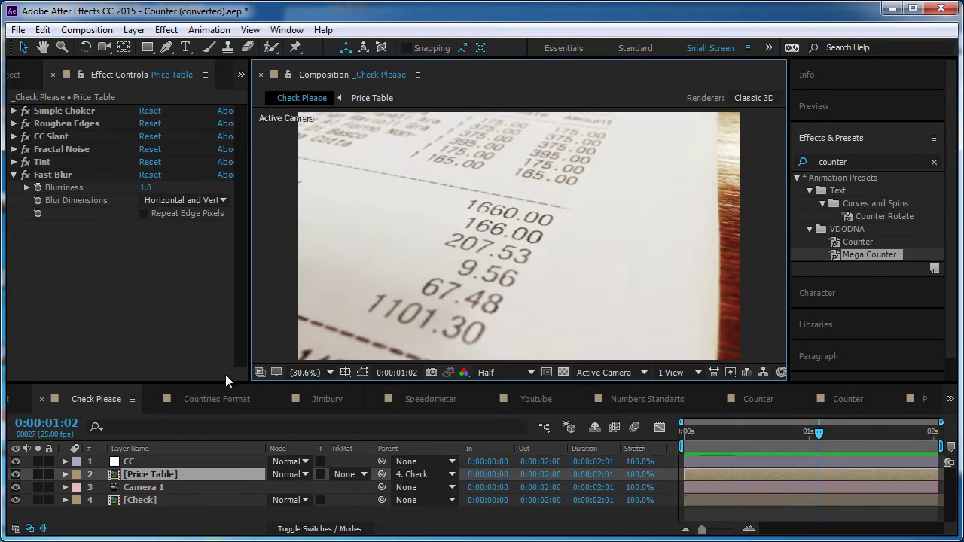
Open _Countries Format and enter the Numbers Standarts precomp at 3:12.
click(223, 402)
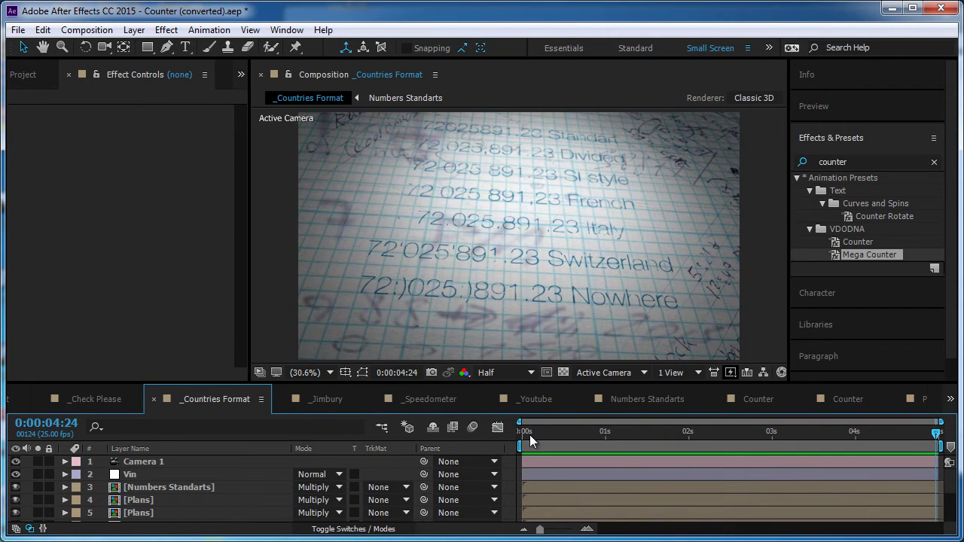
drag(529, 435, 707, 448)
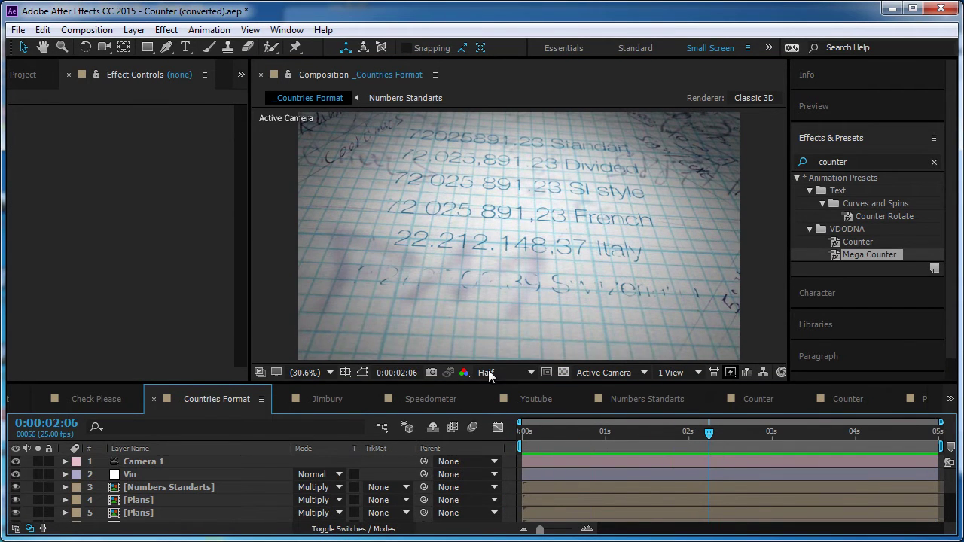
click(843, 402)
click(774, 400)
click(664, 397)
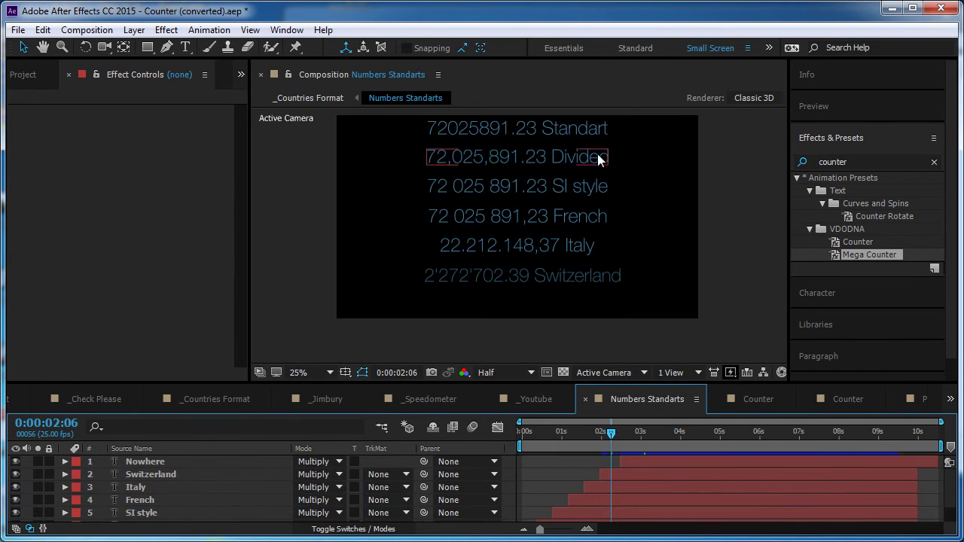
drag(555, 161, 558, 188)
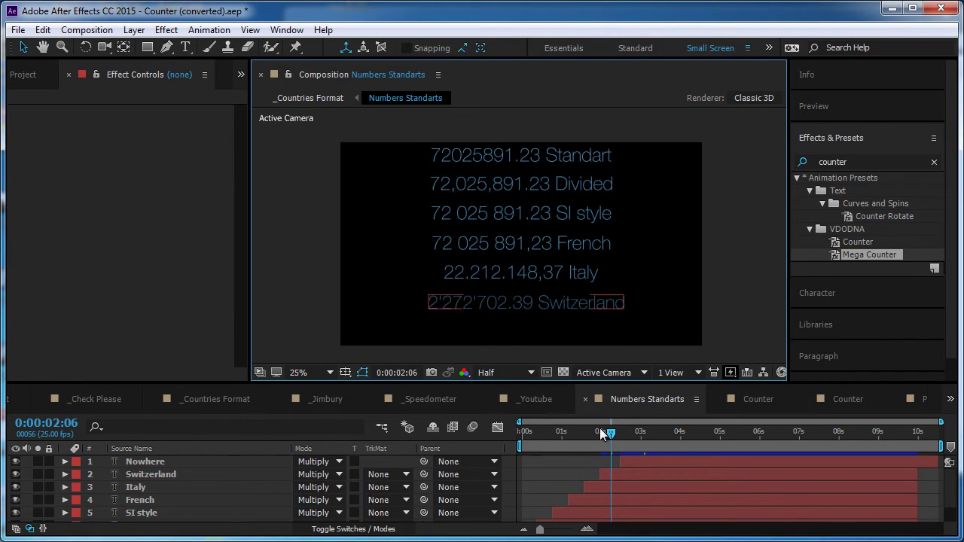
drag(611, 440, 661, 440)
Inspect the Divided, SI, French, Italy, Switzerland and Nowhere number layers' effect settings.
click(570, 188)
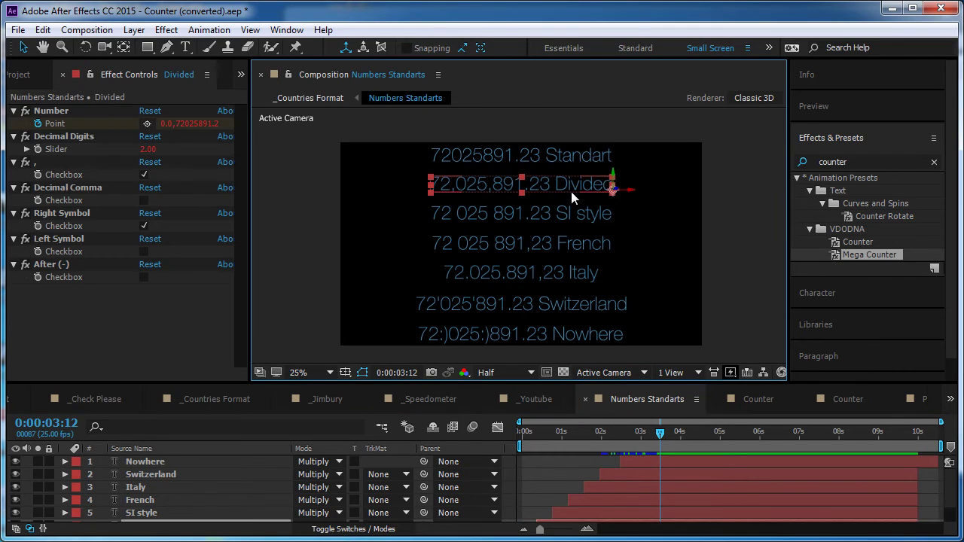
click(587, 214)
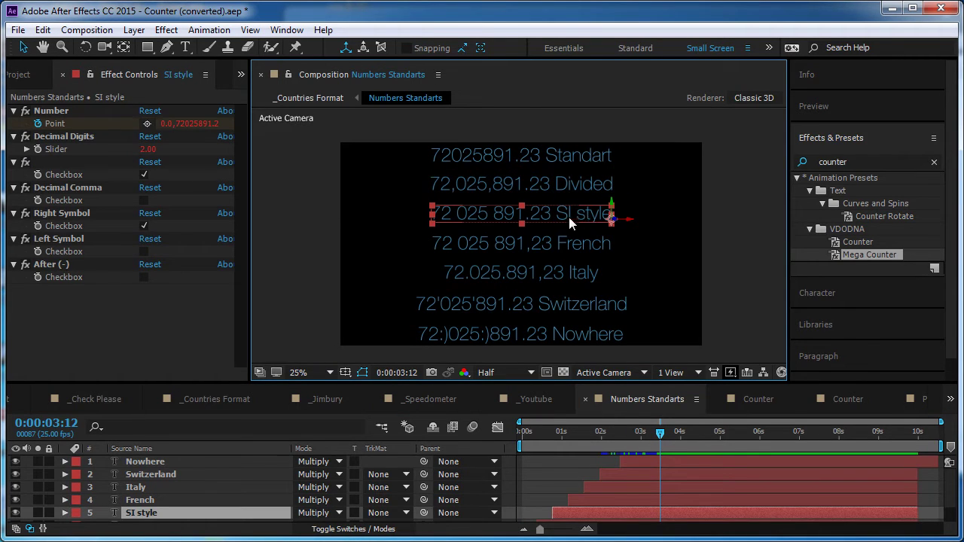
key(period)
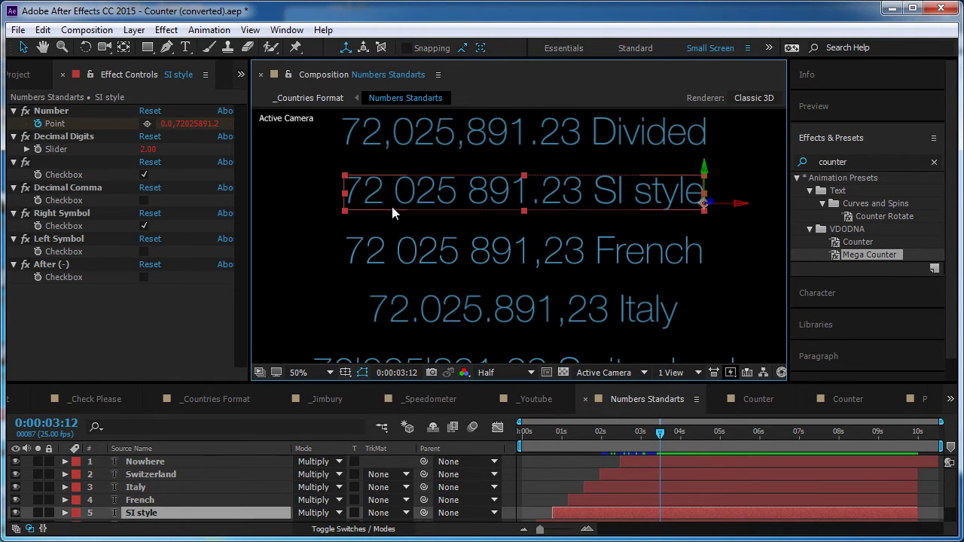
click(400, 246)
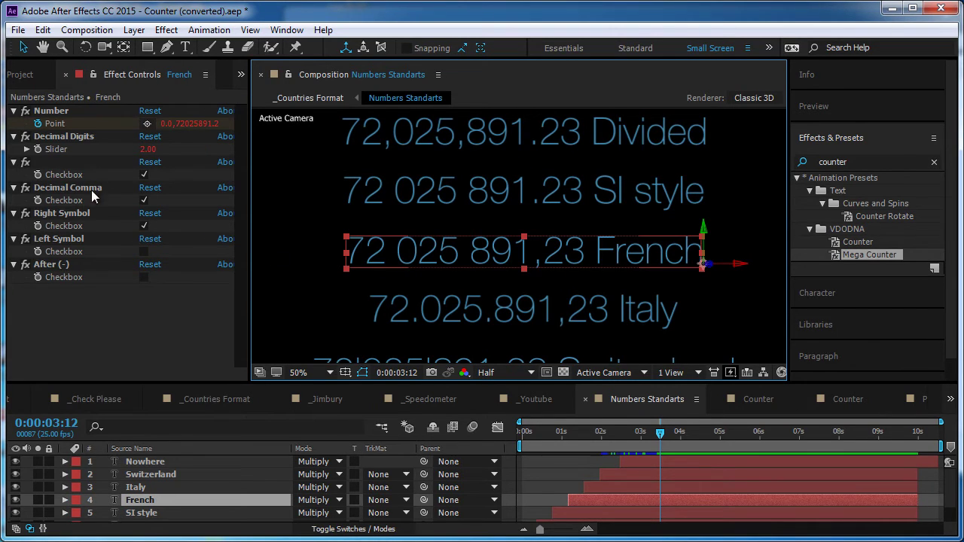
click(38, 162)
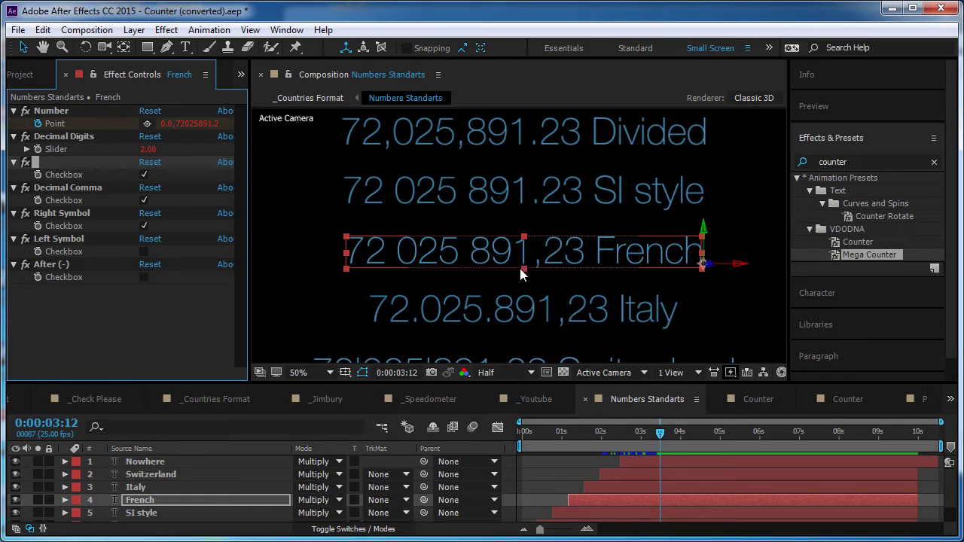
scroll(562, 288, down, 2)
click(558, 256)
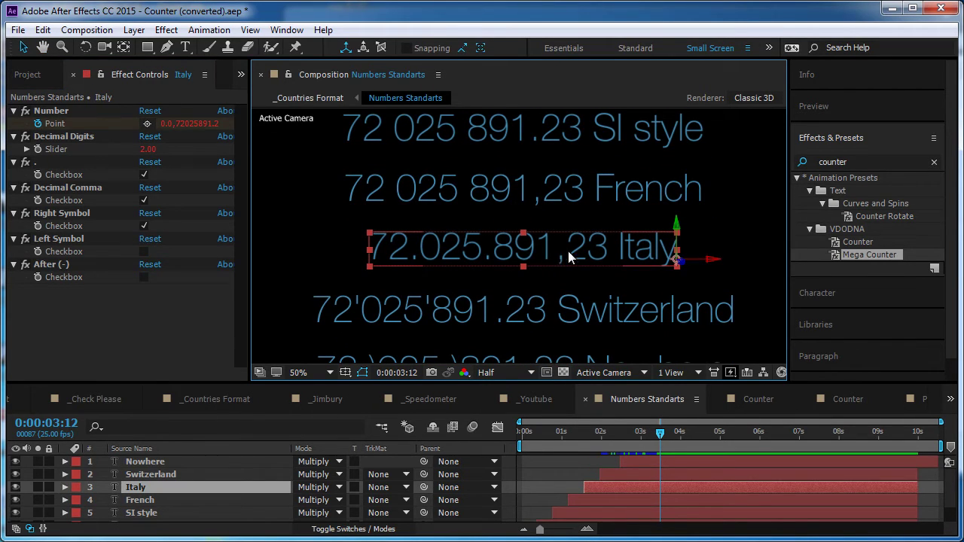
scroll(424, 274, down, 3)
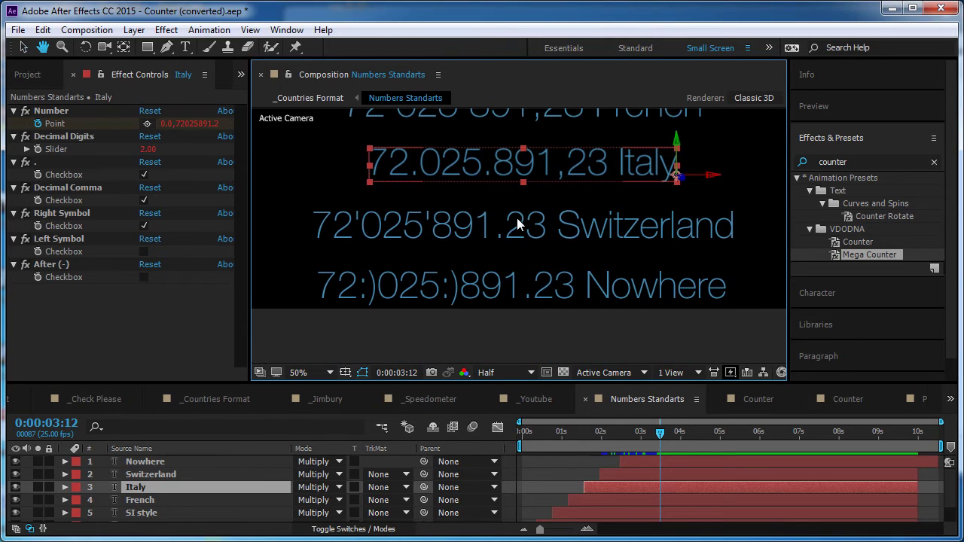
click(375, 227)
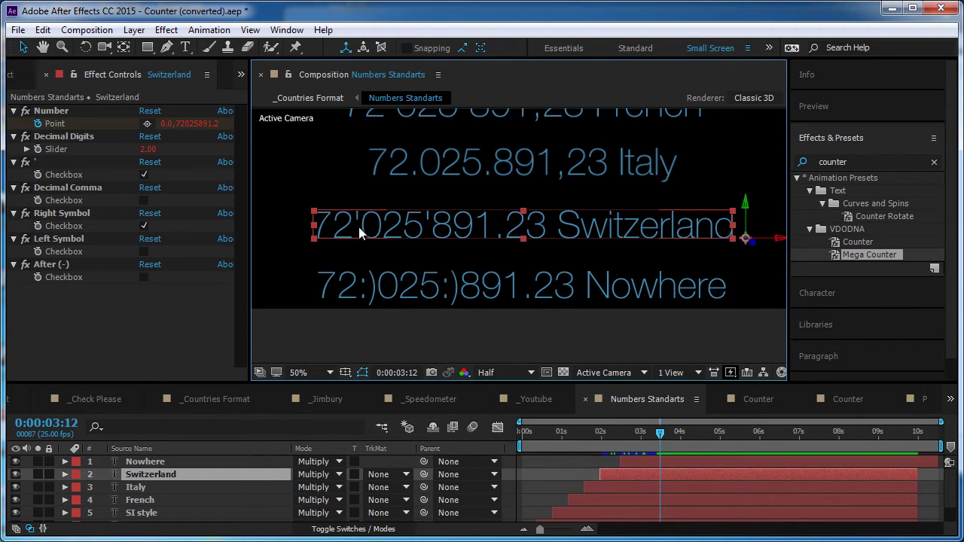
click(501, 292)
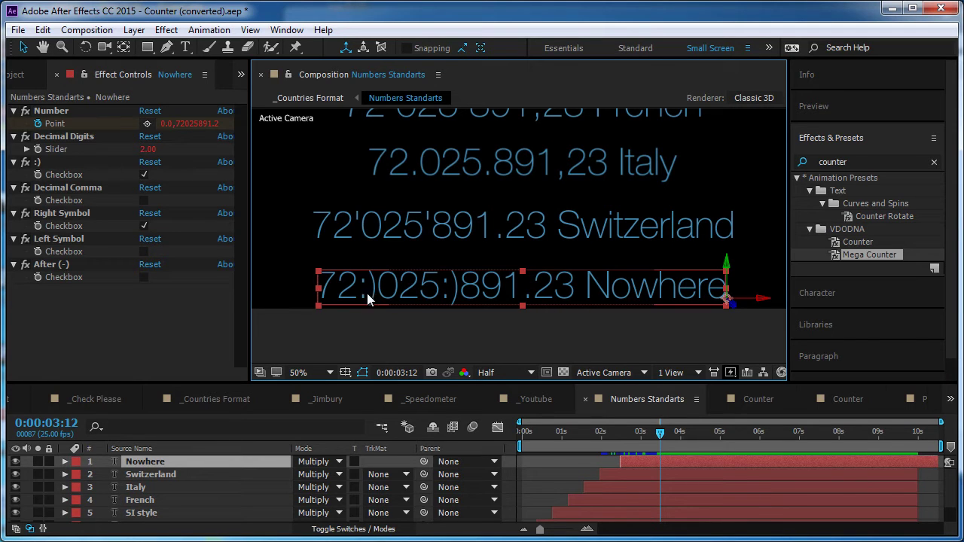
View the Plans precomp, then return to _Countries Format.
click(309, 98)
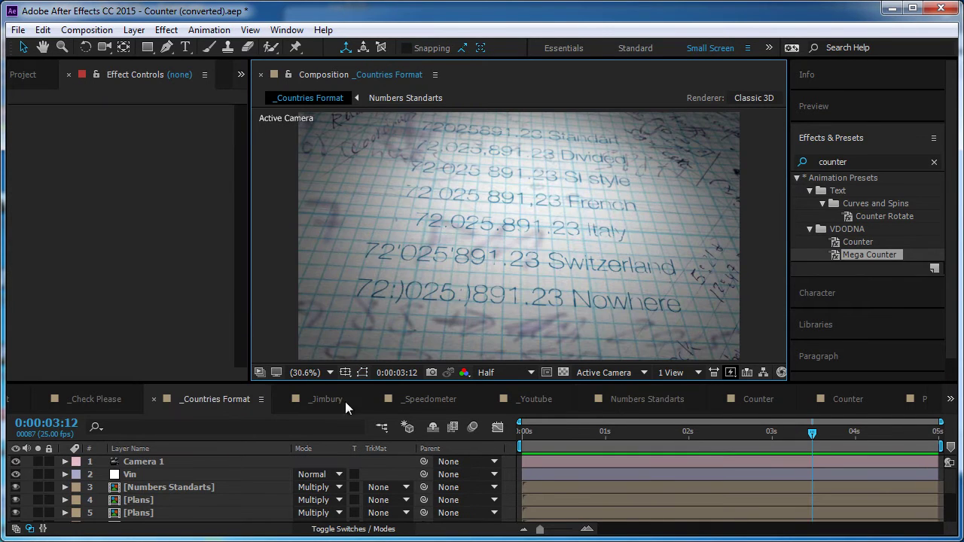
double_click(163, 498)
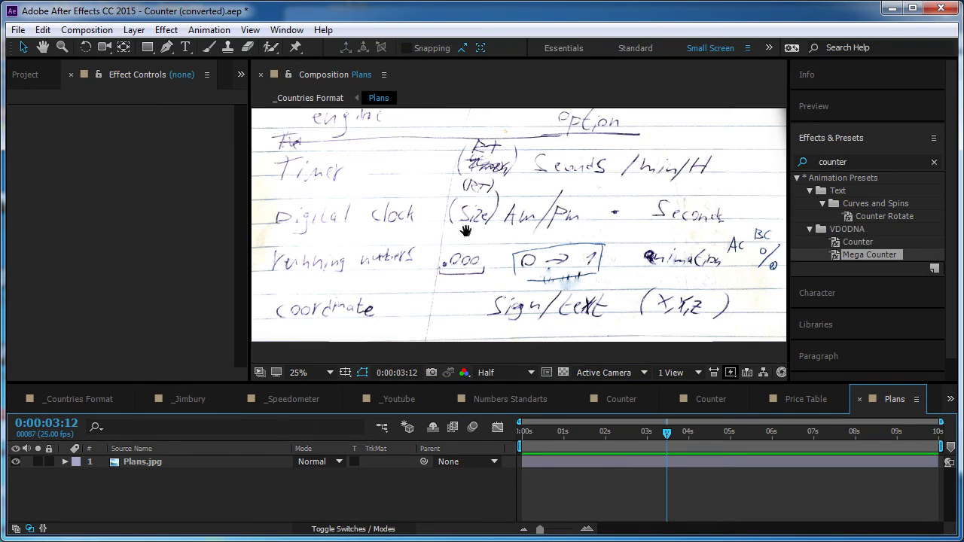
drag(463, 217, 520, 226)
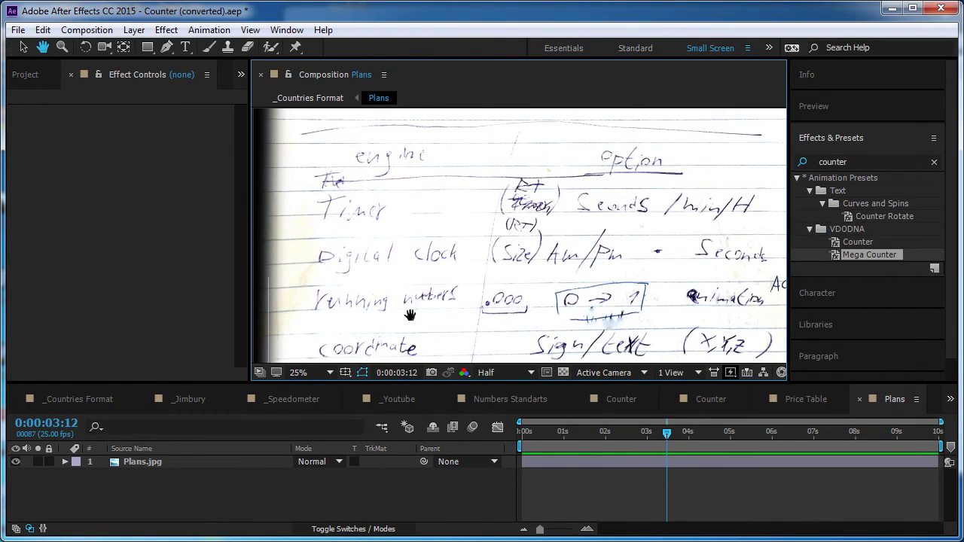
click(304, 98)
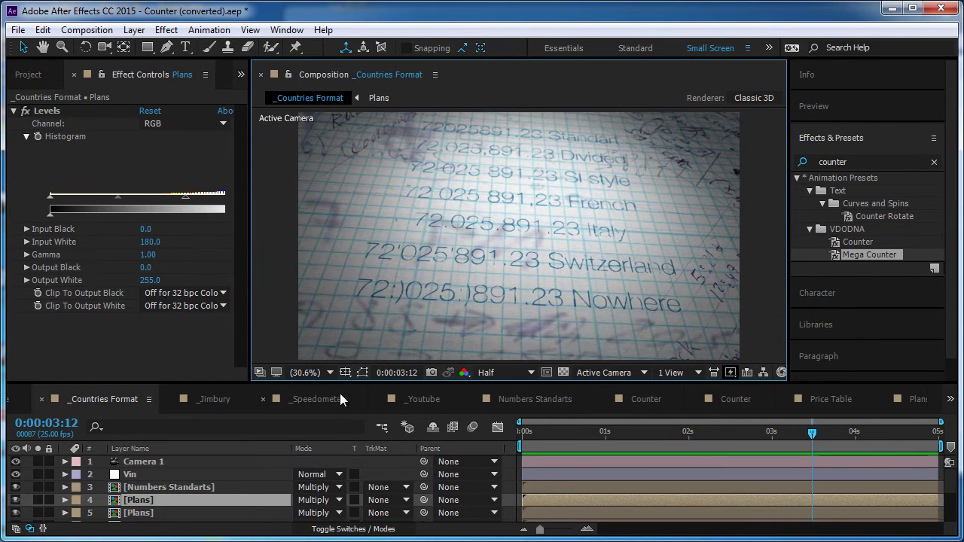
In _Jimbury, toggle the Ball Action layer's visibility and delete its CC Ball Action effect.
click(197, 398)
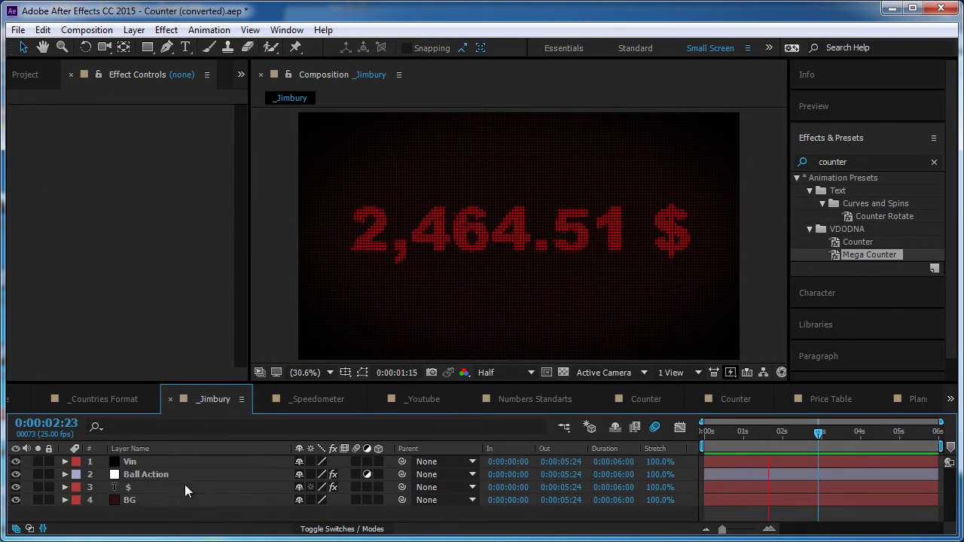
click(152, 474)
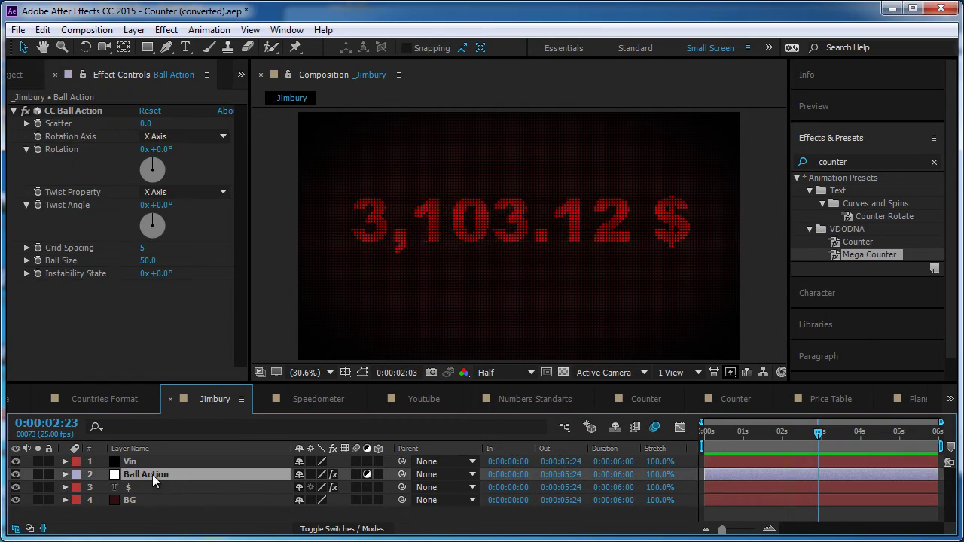
click(15, 475)
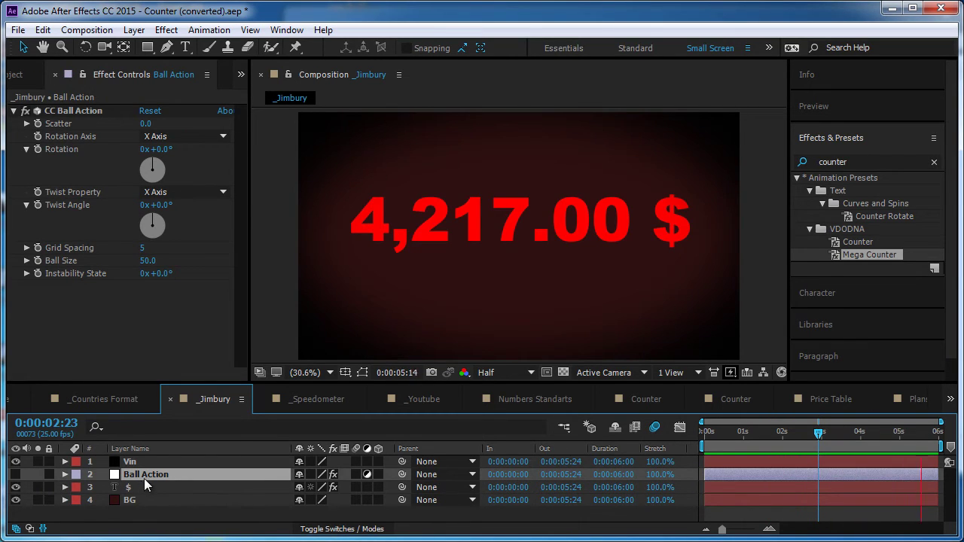
click(15, 474)
click(73, 110)
key(Delete)
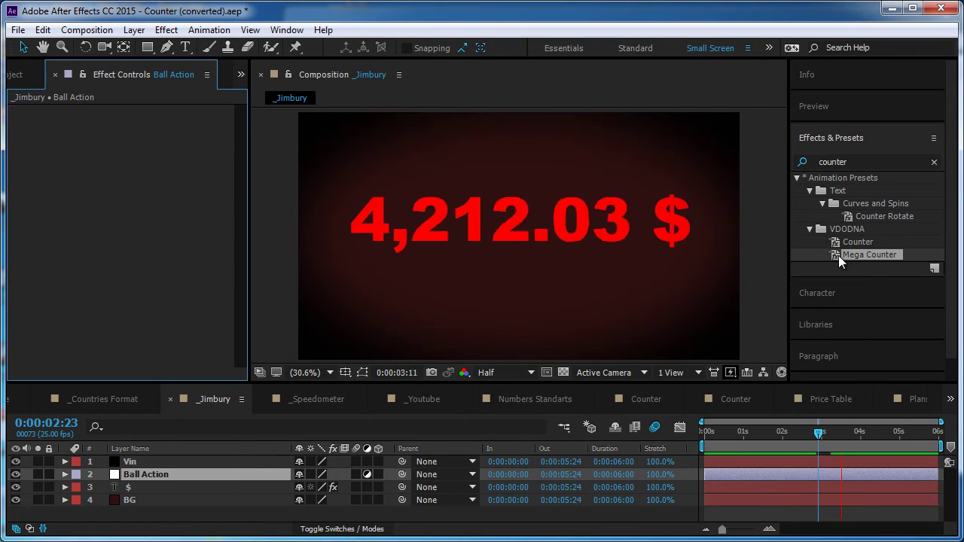
Reapply CC Ball Action to the Ball Action layer with Ball Size 50, then view _Speedometer.
click(862, 161)
text(bal)
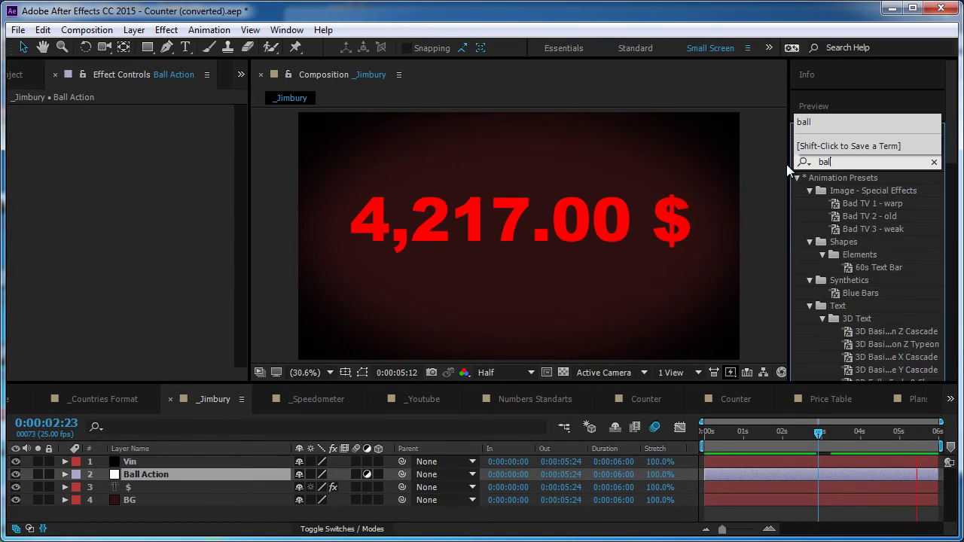
text(l)
drag(845, 267, 162, 467)
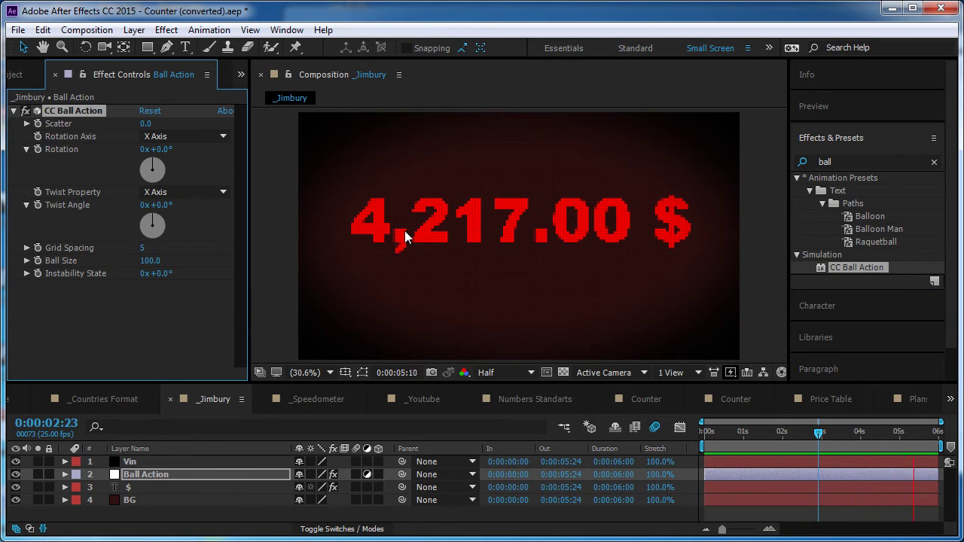
click(151, 261)
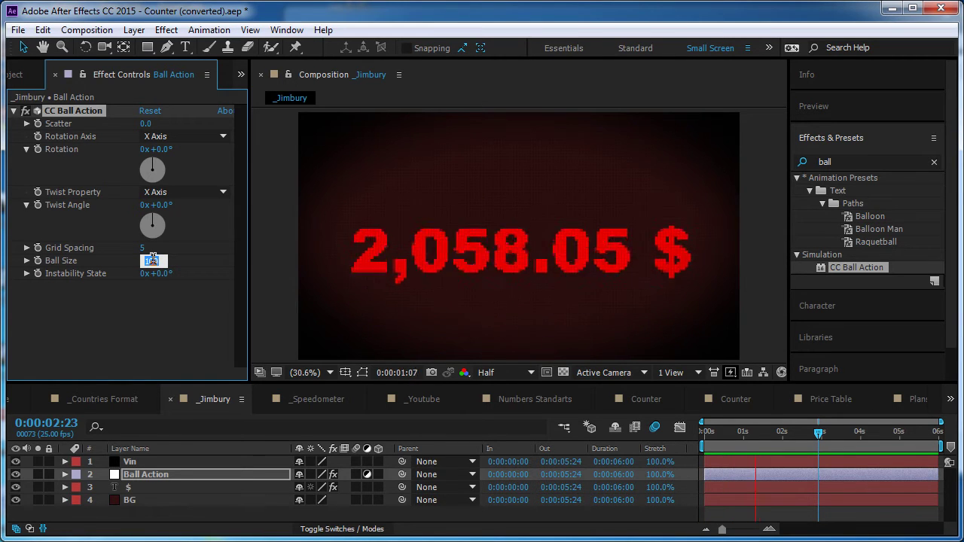
text(50)
key(Return)
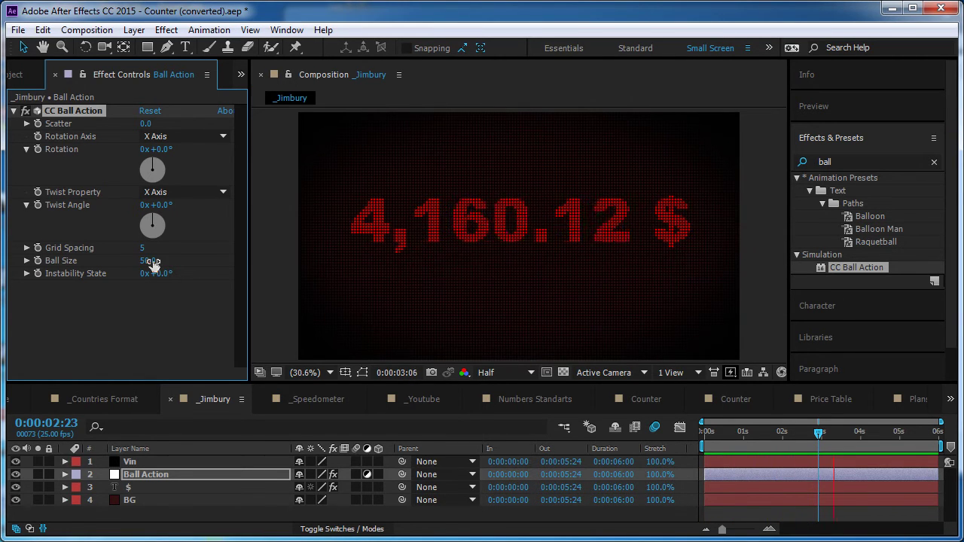
click(328, 400)
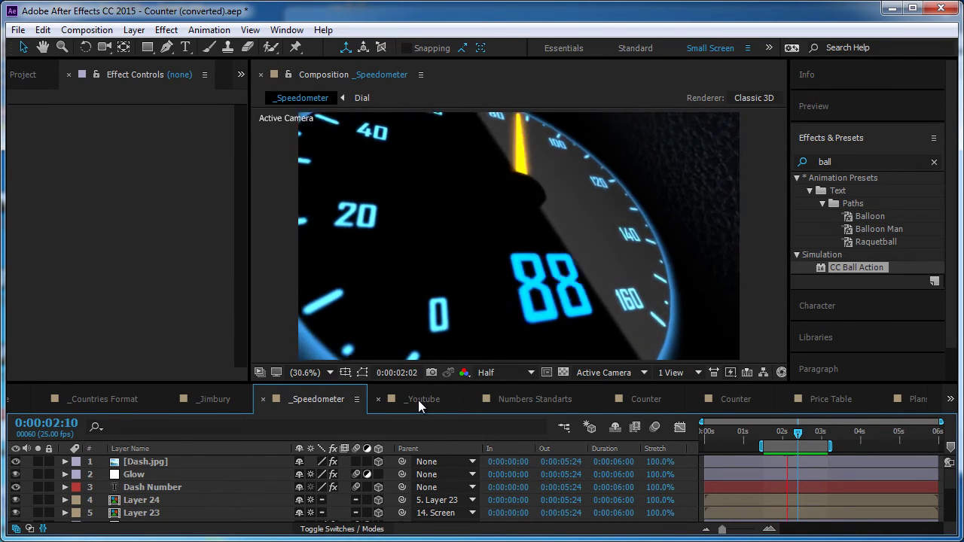
click(418, 400)
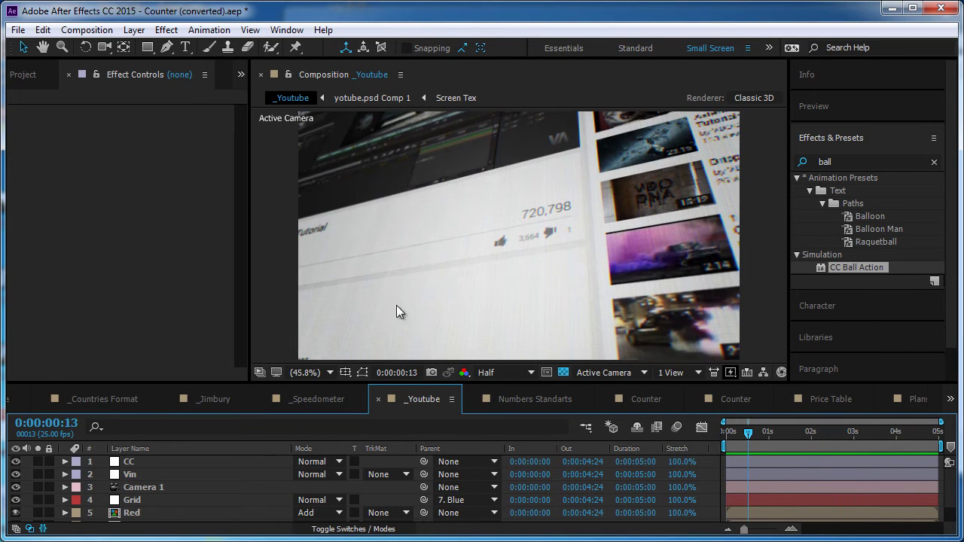
click(316, 399)
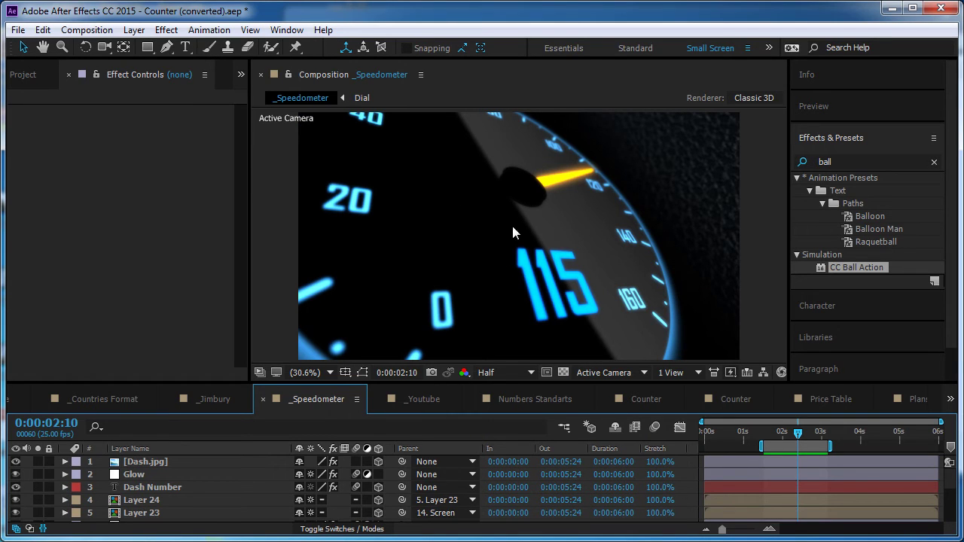
Create a new composition named Speed.
click(18, 75)
click(347, 234)
key(ctrl+k)
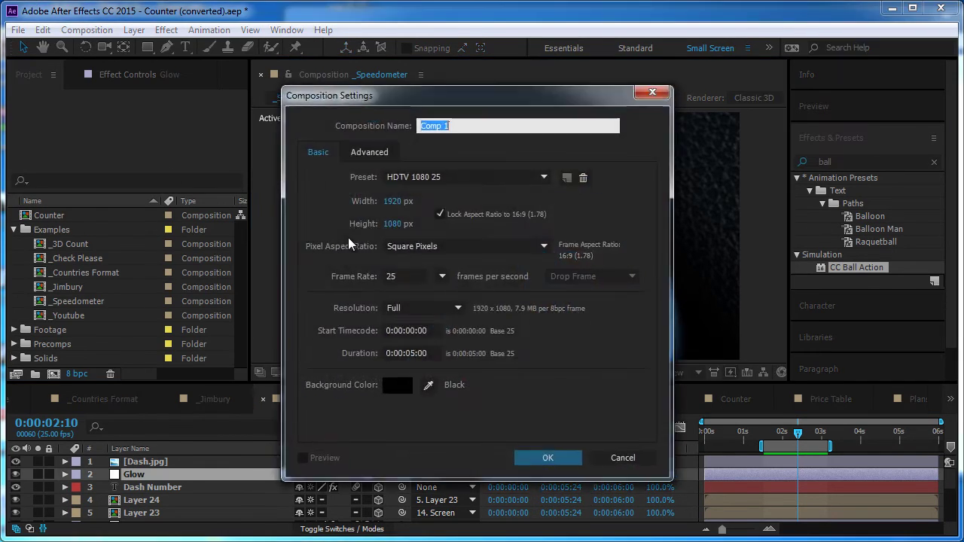
text(S)
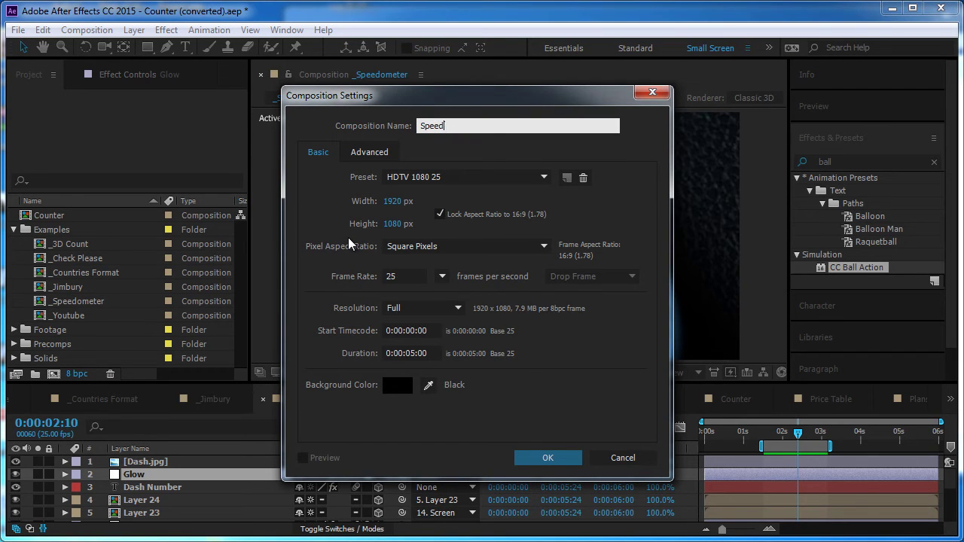
text(peed)
click(547, 457)
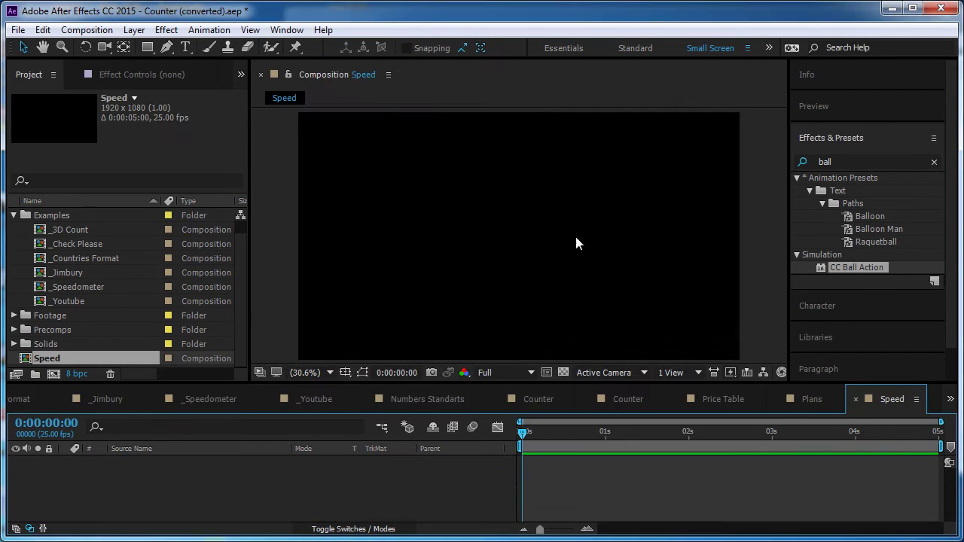
Add the Layer 2 dial and Layer 23 needle artwork from Speedometer Layers into the Speed comp.
click(14, 315)
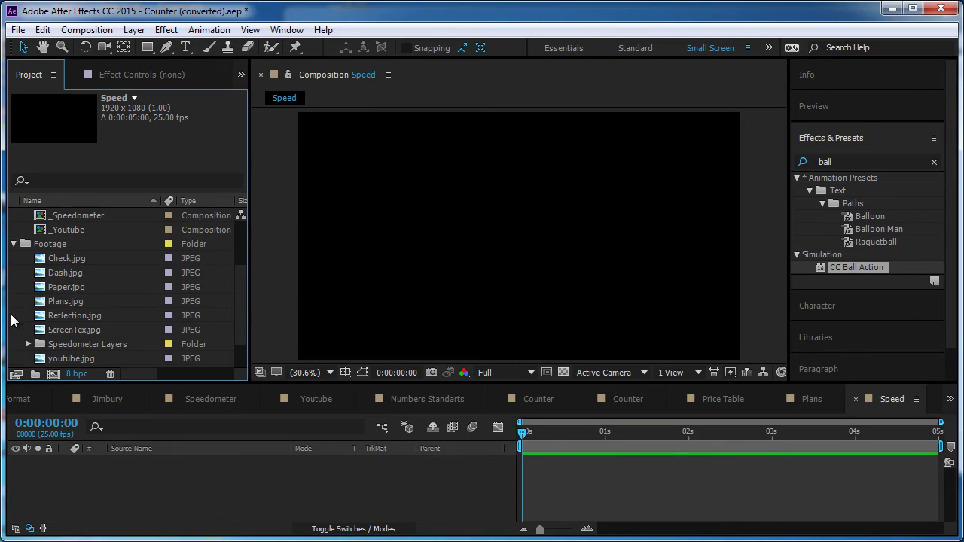
click(27, 344)
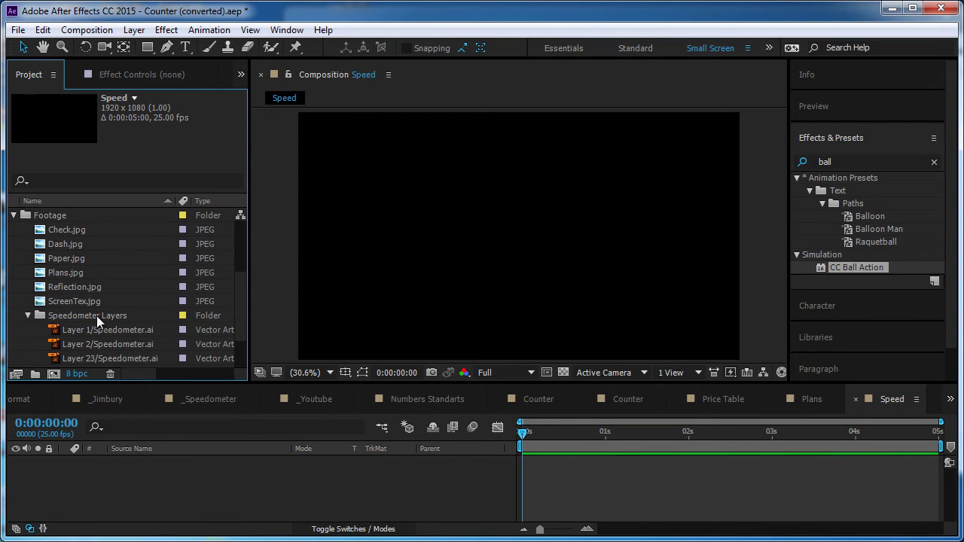
click(98, 329)
click(82, 344)
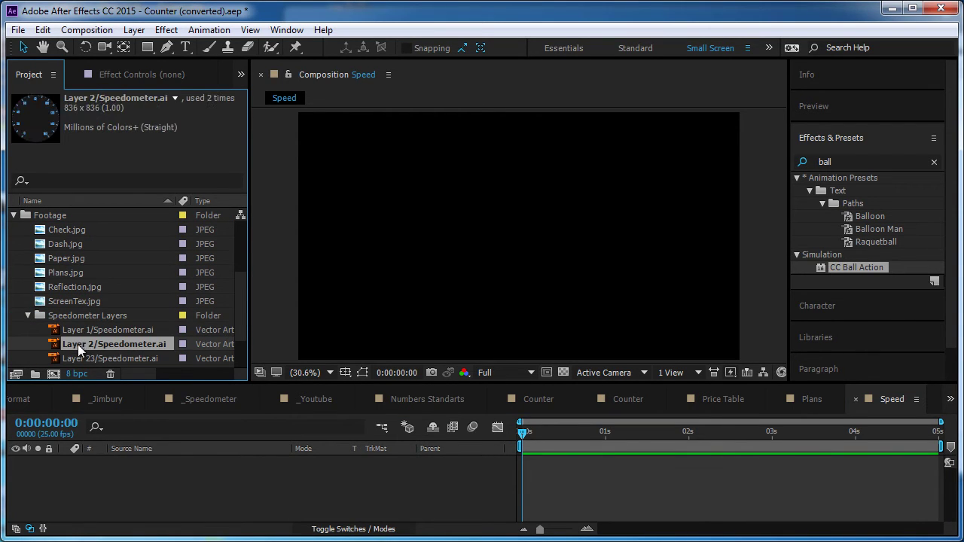
drag(78, 344, 188, 466)
drag(102, 360, 137, 458)
Rename the needle layer to Dile and start renaming the dial layer.
key(Return)
text(Dile)
key(Return)
click(170, 475)
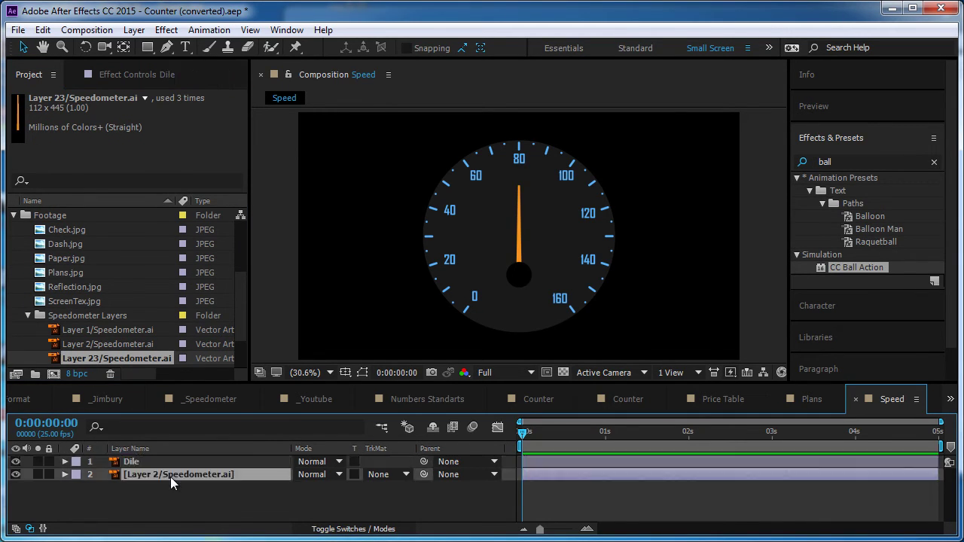
key(Return)
Name the dial layer Dash and move Dile's anchor point to the black hub centre.
text(Da)
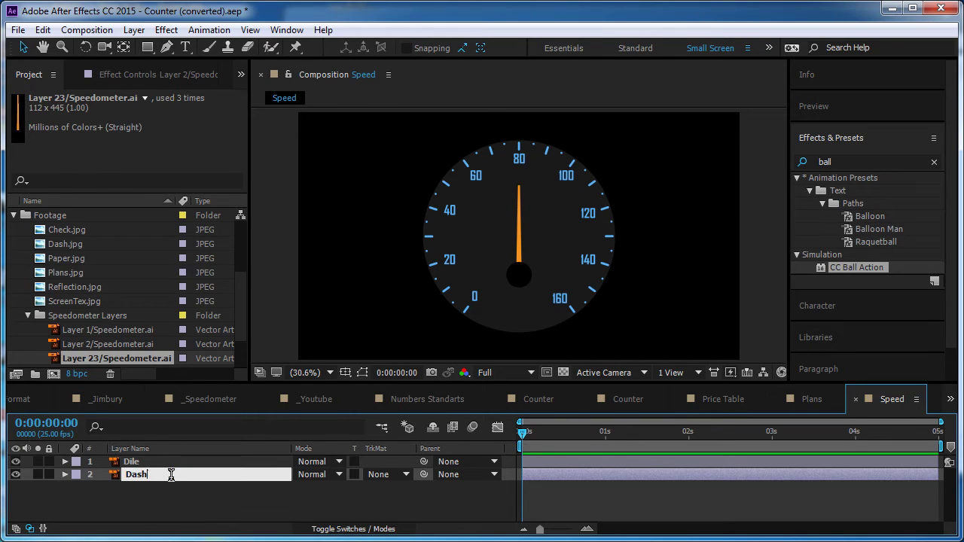
text(sh)
key(Return)
click(521, 259)
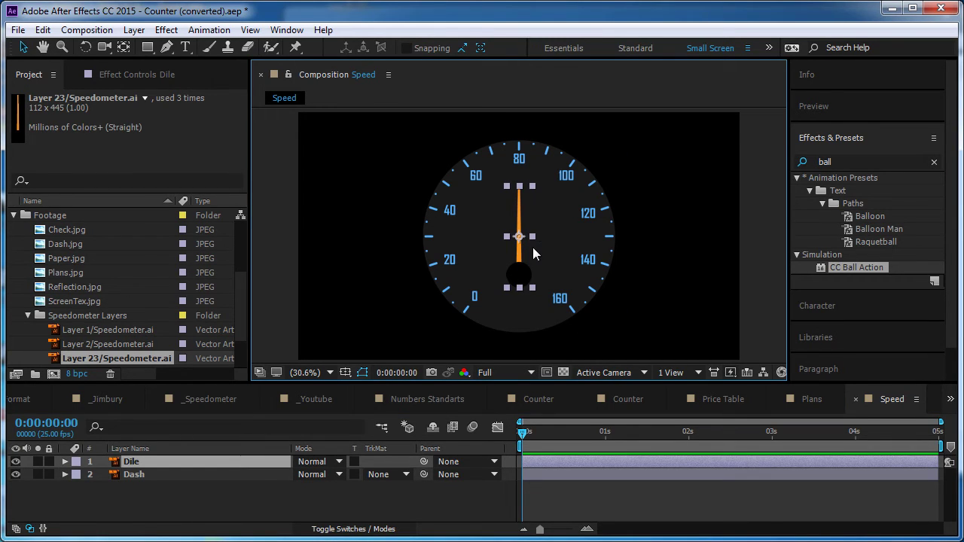
scroll(534, 247, up, 4)
key(y)
drag(519, 157, 519, 283)
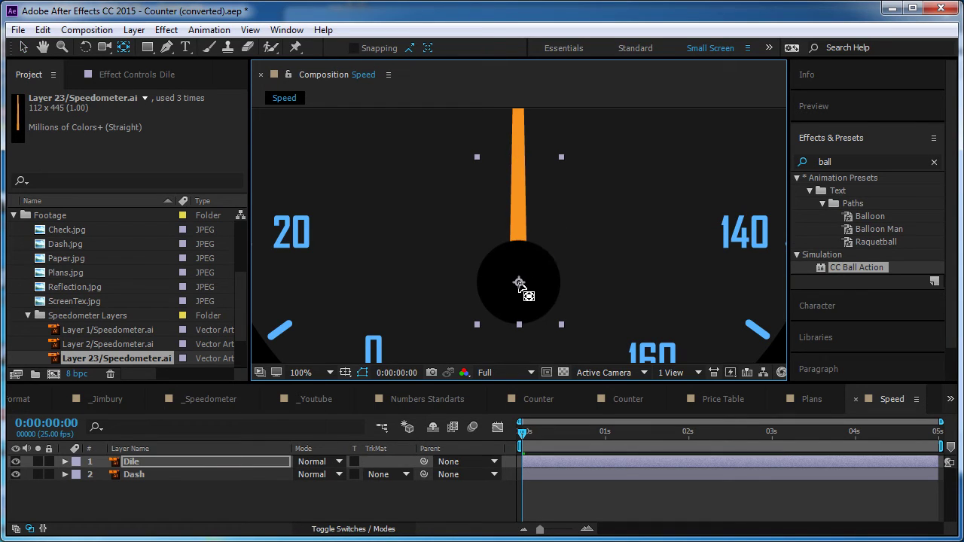
Test the isolated needle's rotation around its new pivot, then fit the full speedometer in view.
click(38, 461)
click(563, 372)
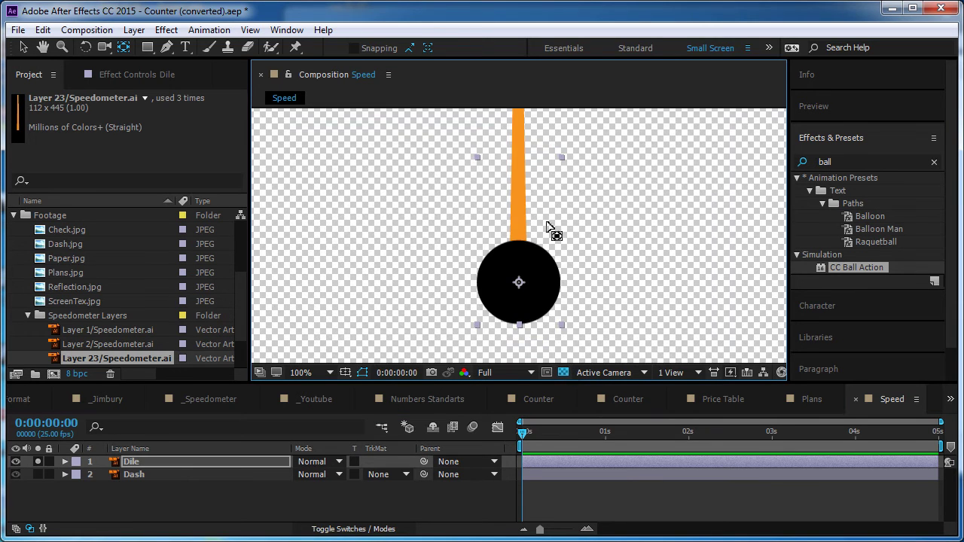
key(w)
drag(544, 170, 520, 161)
click(38, 462)
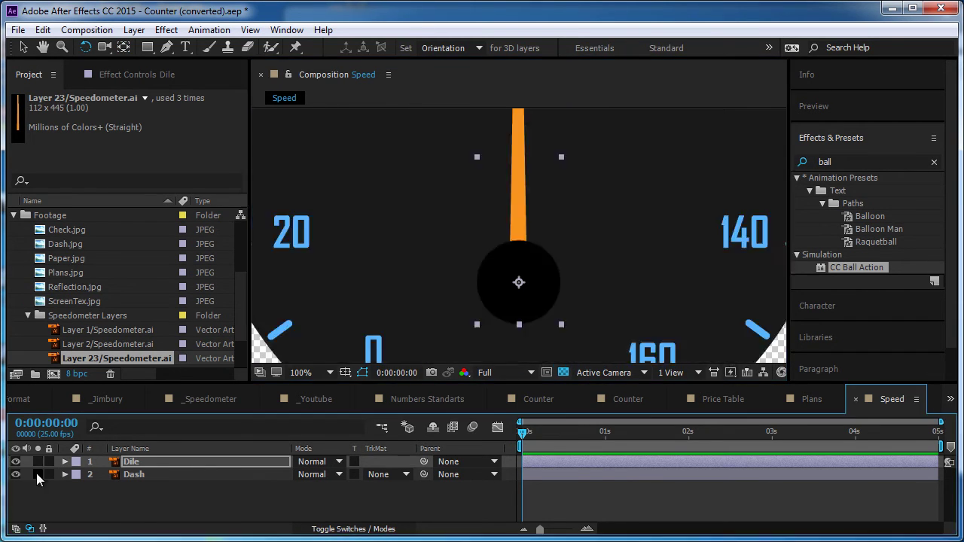
click(144, 475)
click(329, 372)
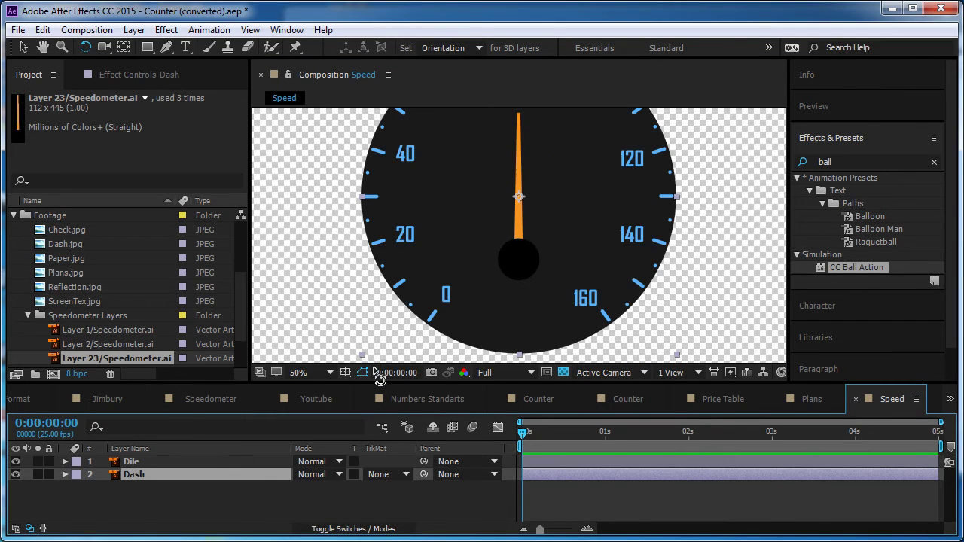
Align the needle's hub with the dial centre and swing it toward 100.
click(210, 462)
key(v)
drag(524, 255, 563, 198)
key(Return)
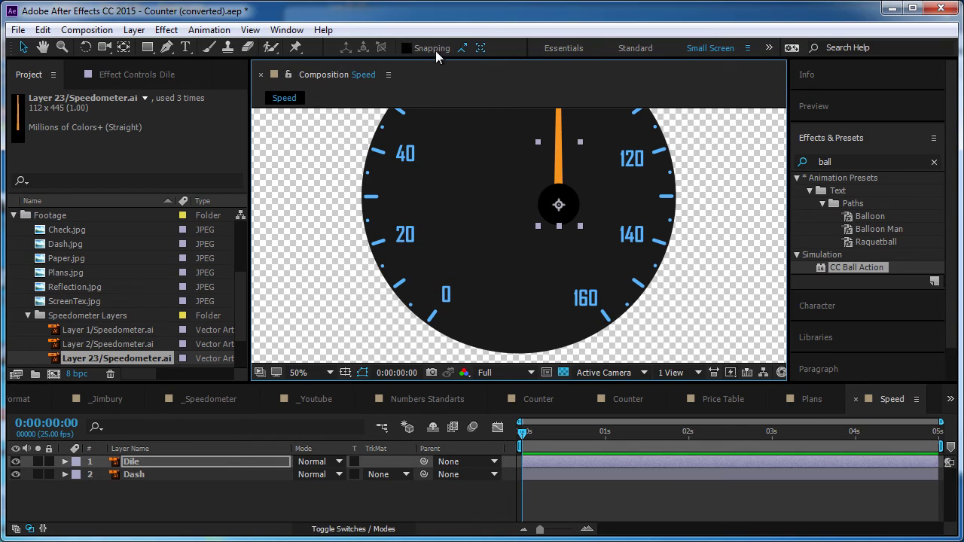
drag(558, 200, 517, 193)
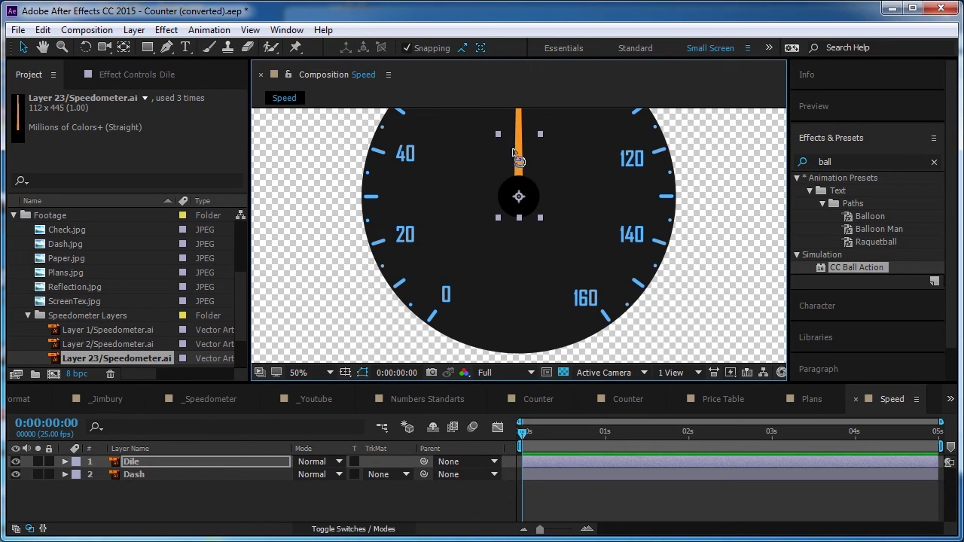
key(w)
drag(521, 158, 602, 324)
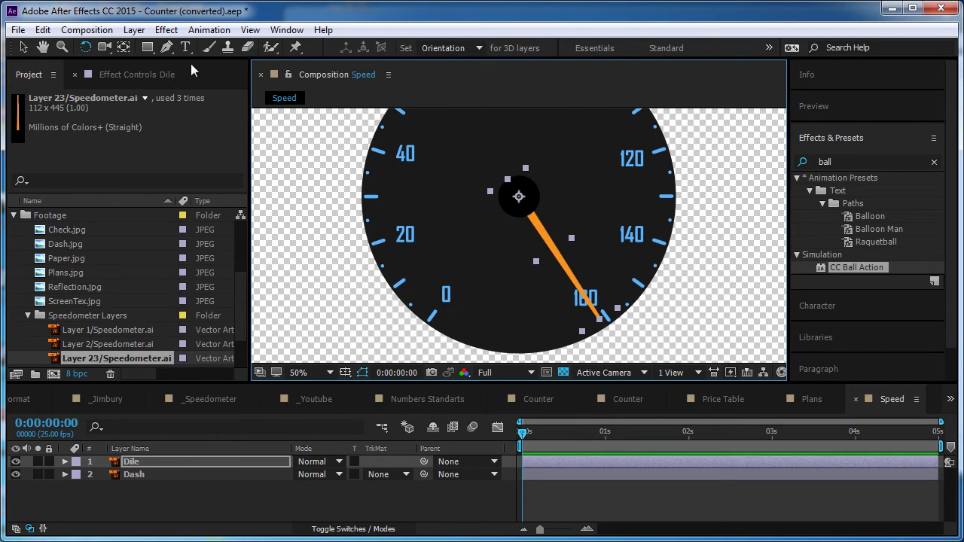
Search 'cou' and apply the Counter preset as a new text layer, opening its font choice.
click(344, 505)
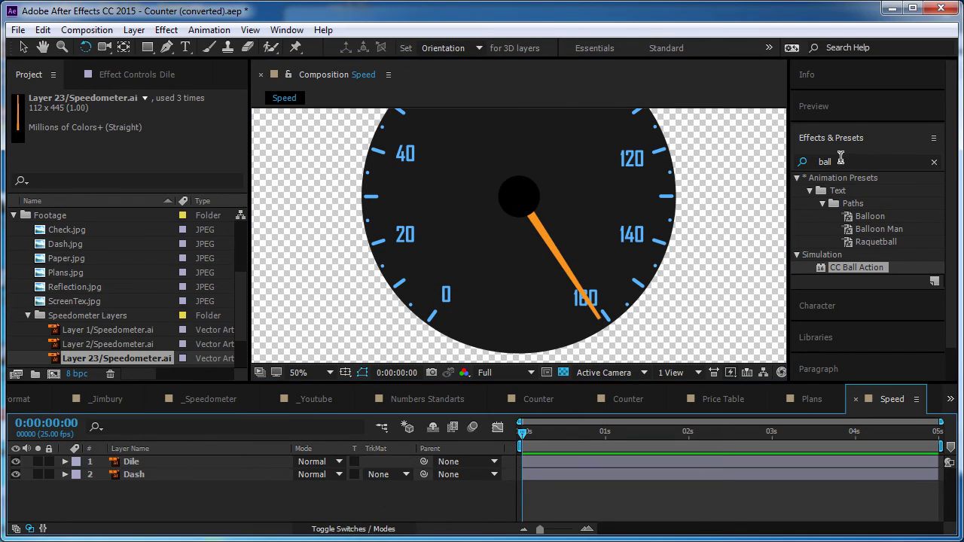
click(843, 162)
text(cou)
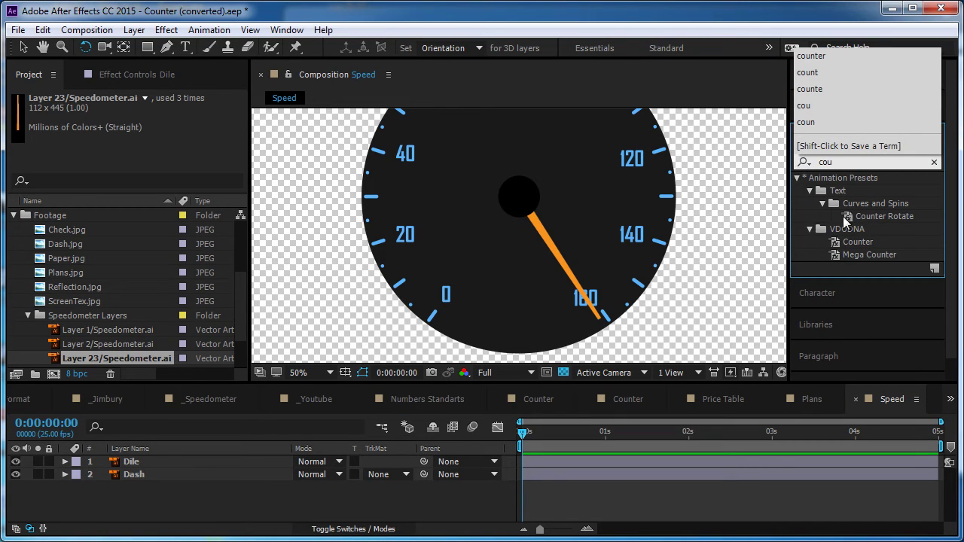
double_click(858, 242)
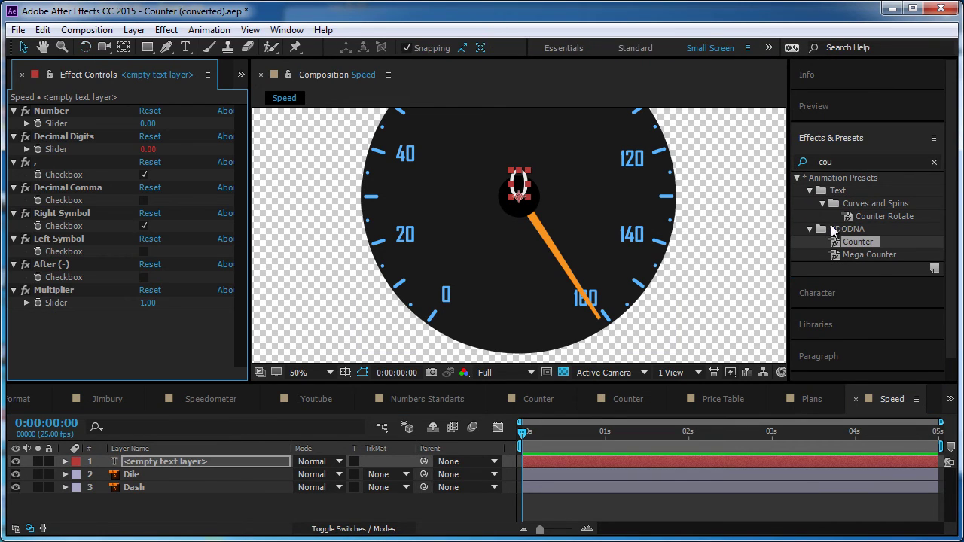
click(827, 295)
click(810, 198)
Make the counter text Agency FB Bold in the dial numerals' blue, placed below the hub.
text(a)
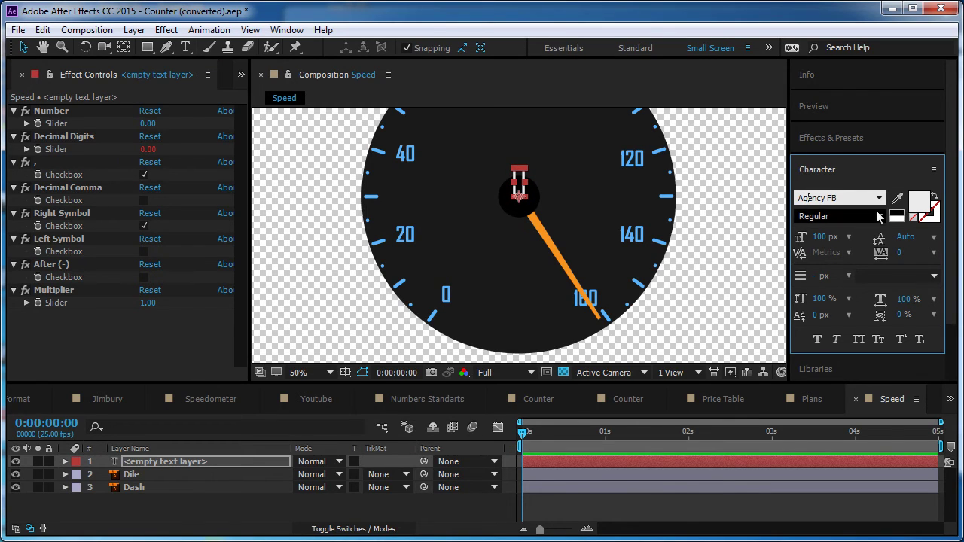
click(836, 216)
click(825, 250)
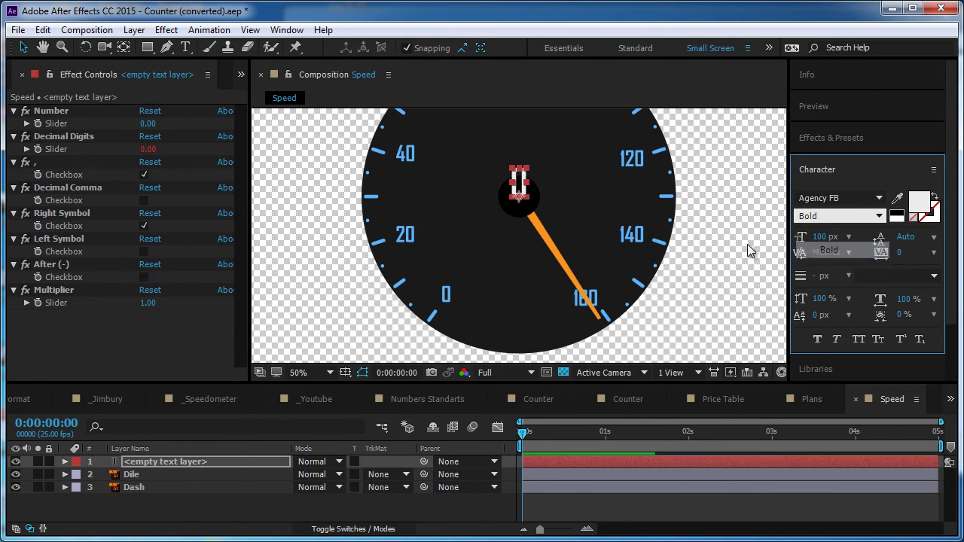
click(897, 198)
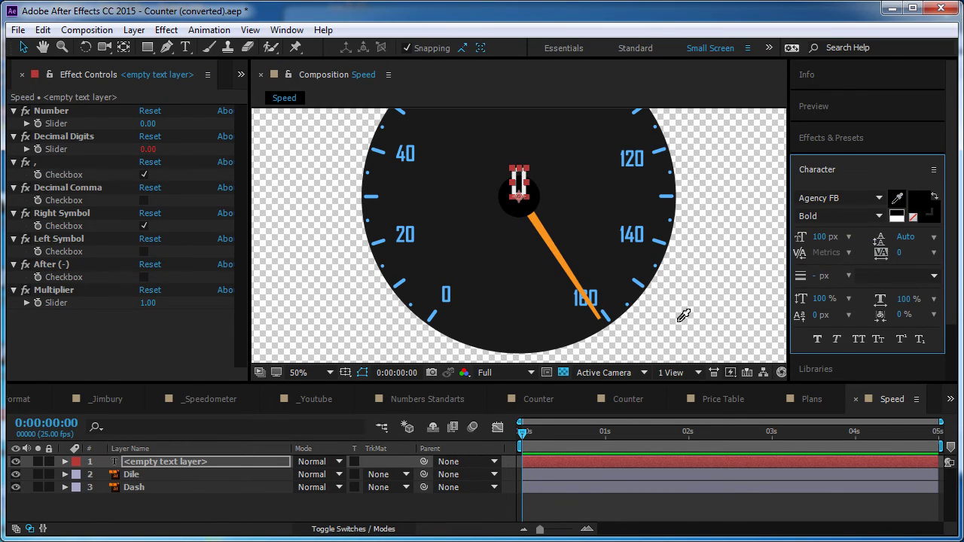
click(643, 238)
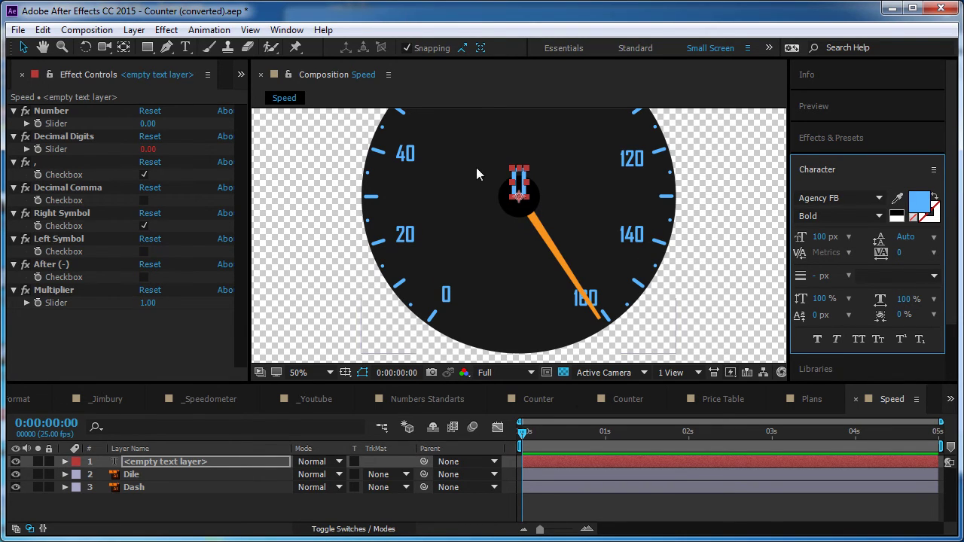
click(521, 223)
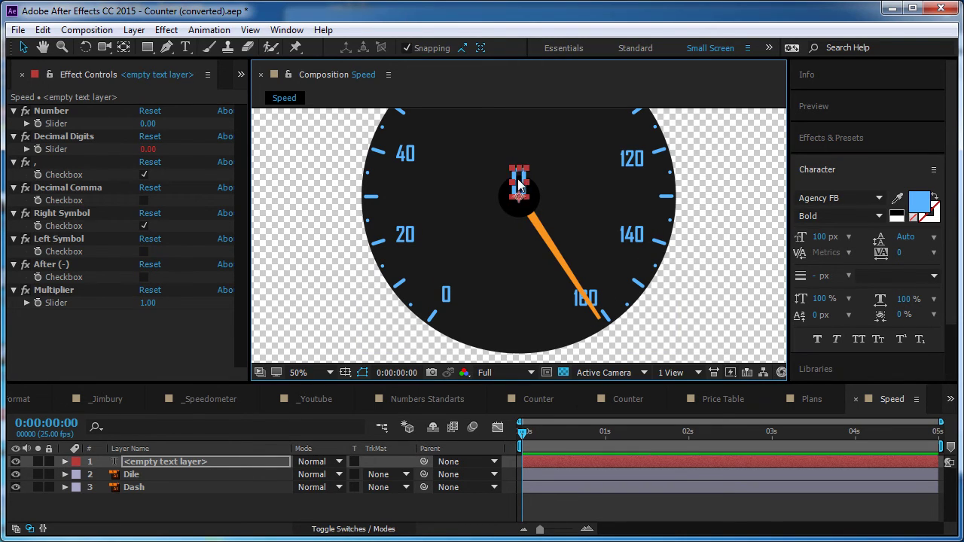
drag(518, 186, 518, 280)
Rotate the Dile needle back to point at 0.
click(570, 273)
key(w)
drag(584, 261, 431, 316)
Rename the counter text layer to Speed.
click(161, 461)
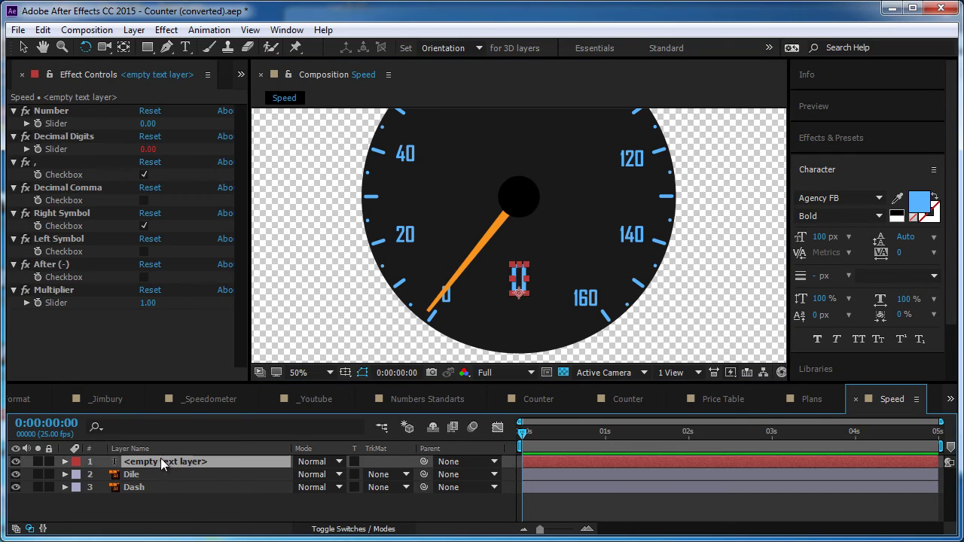
key(Return)
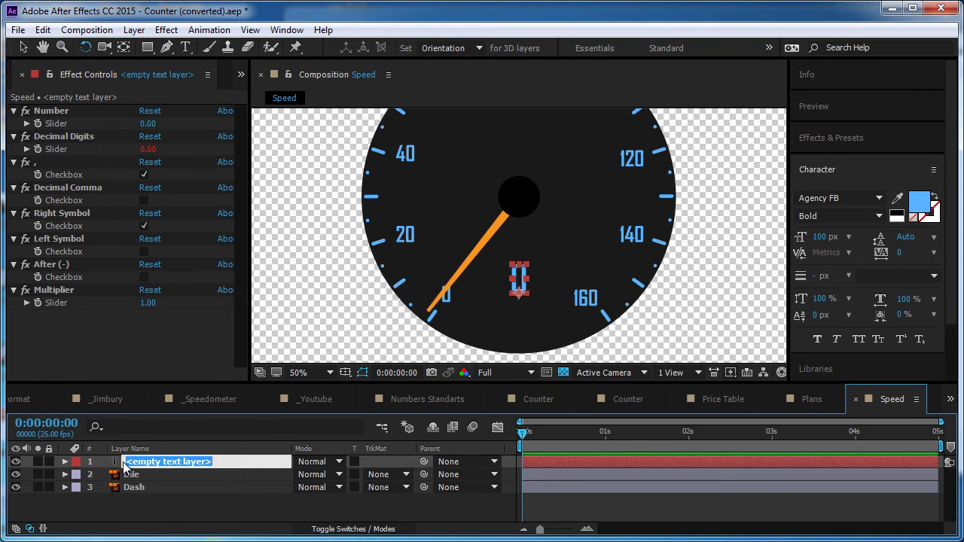
text(Spped)
key(Return)
key(Return)
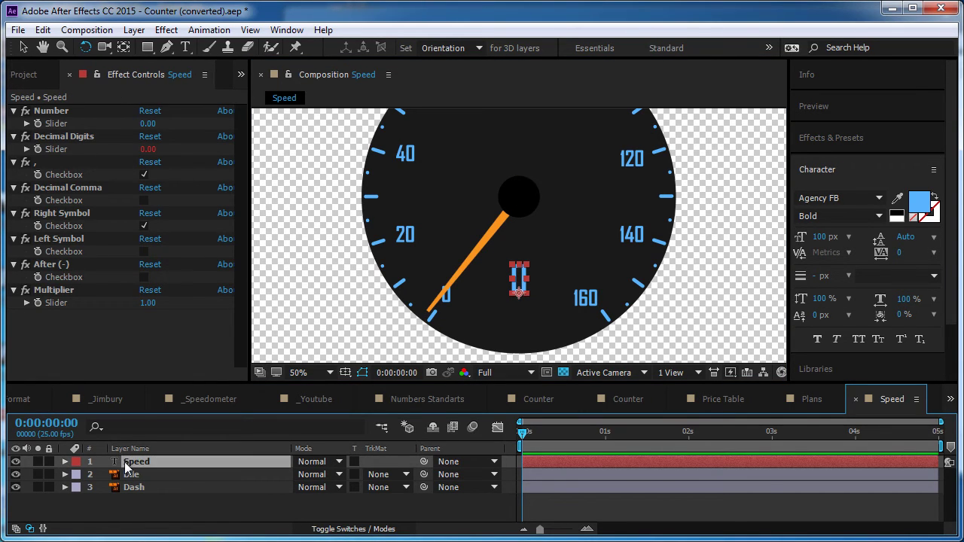
Pickwhip the Number value's expression to Dile's Rotation property.
click(148, 474)
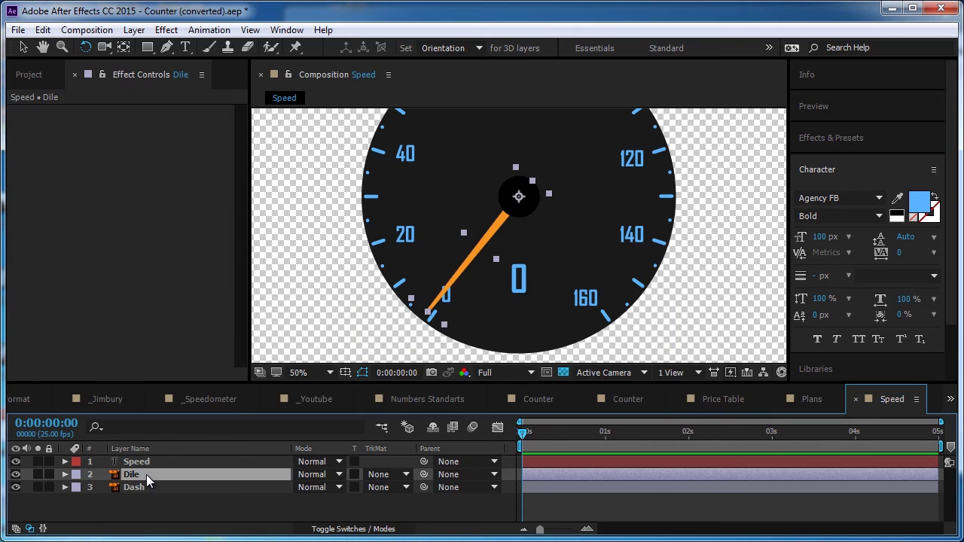
key(r)
click(146, 462)
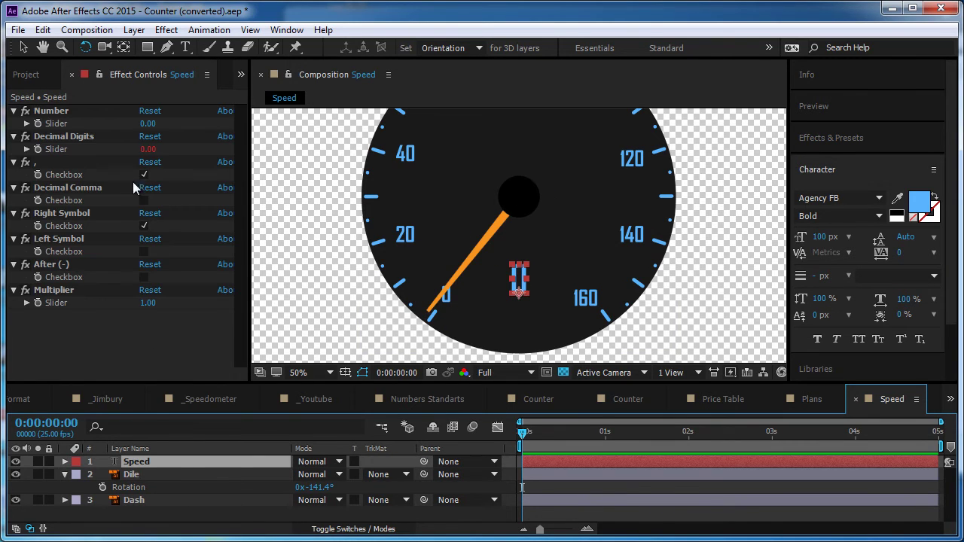
alt+click(38, 124)
drag(337, 515, 149, 509)
mouse_move(473, 273)
mouse_down()
mouse_move(459, 222)
mouse_move(497, 154)
mouse_move(576, 188)
mouse_move(564, 254)
mouse_move(516, 150)
mouse_move(491, 200)
mouse_move(465, 217)
mouse_move(473, 272)
mouse_up()
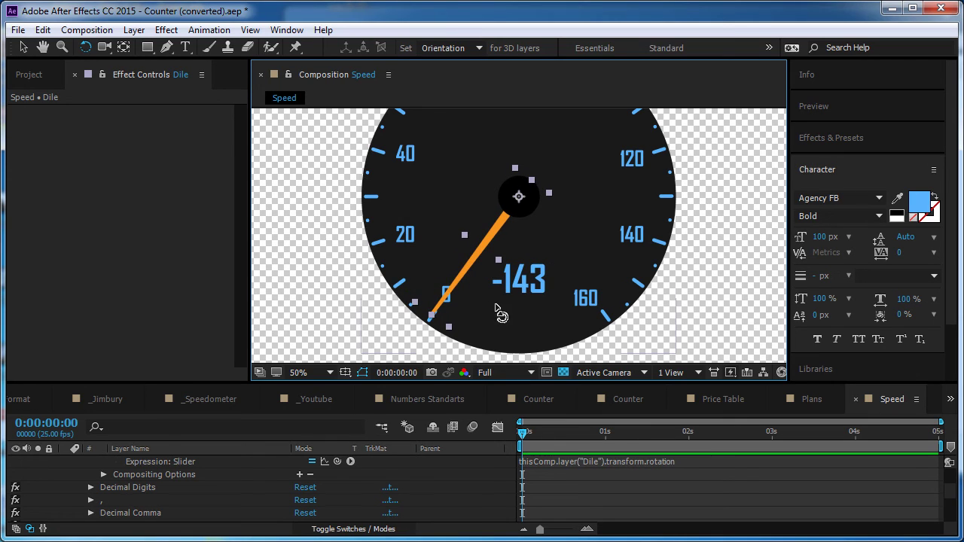
Collapse all layers' expanded properties and deselect them.
key(ctrl+a)
scroll(136, 512, up, 3)
key(u)
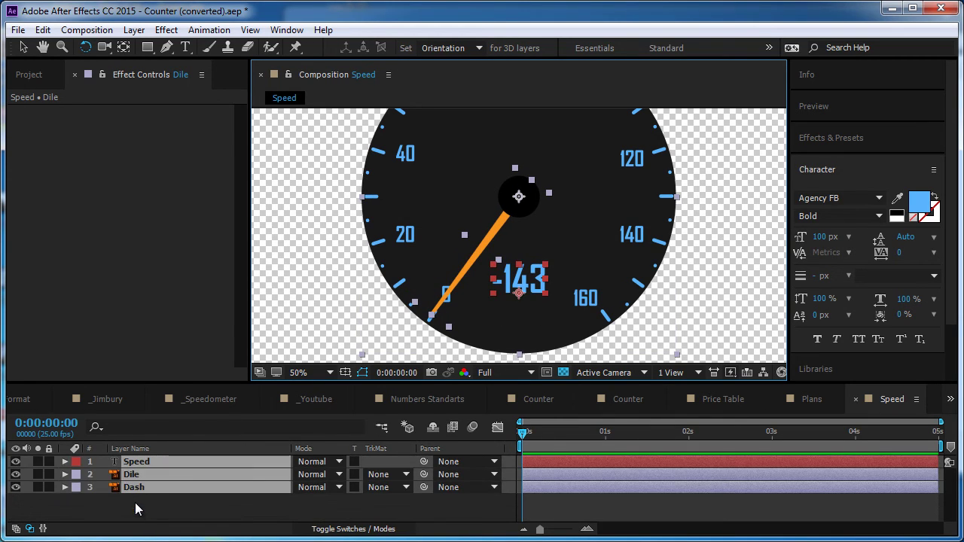
click(136, 507)
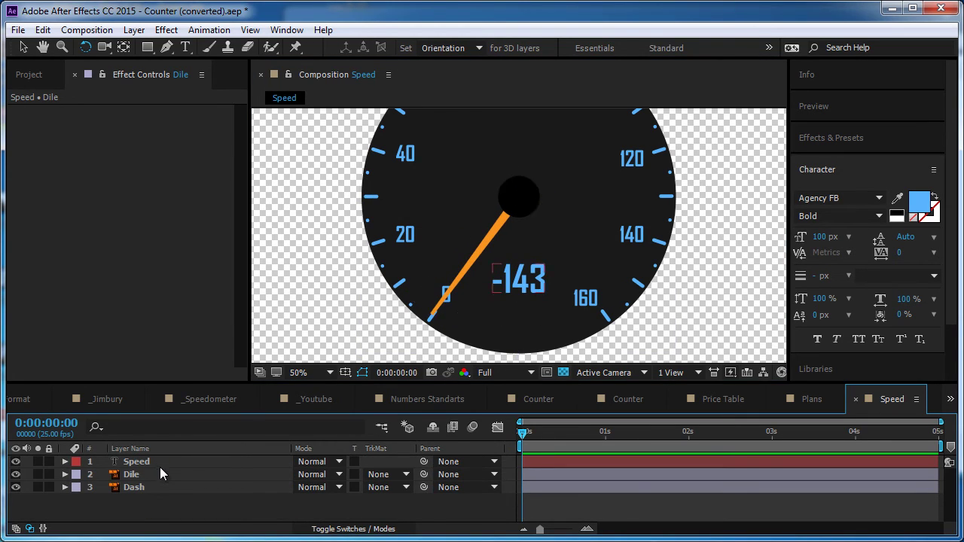
Replace the Number Slider expression with linear(thisComp.layer("Dile").transform.rotation,-143,143,0,160).
click(166, 463)
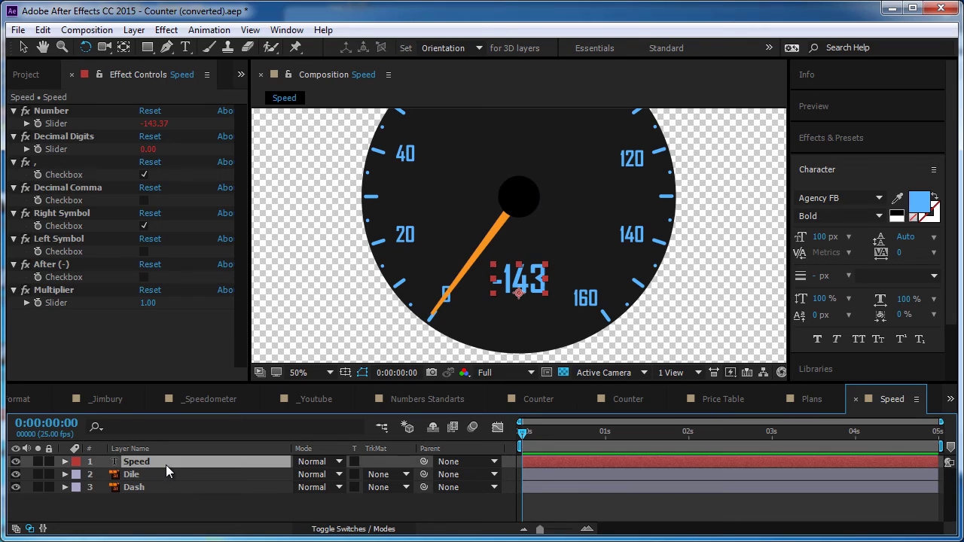
click(65, 461)
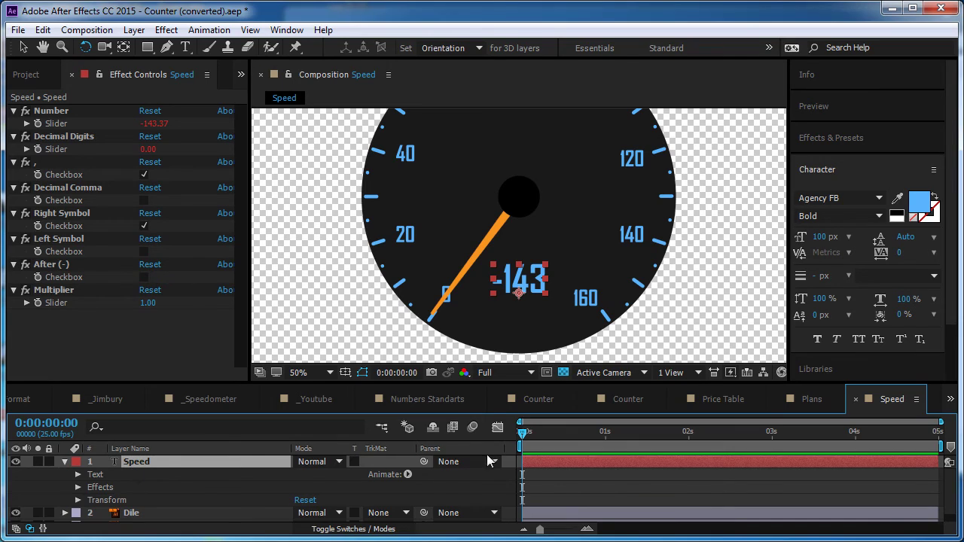
key(e)
key(e)
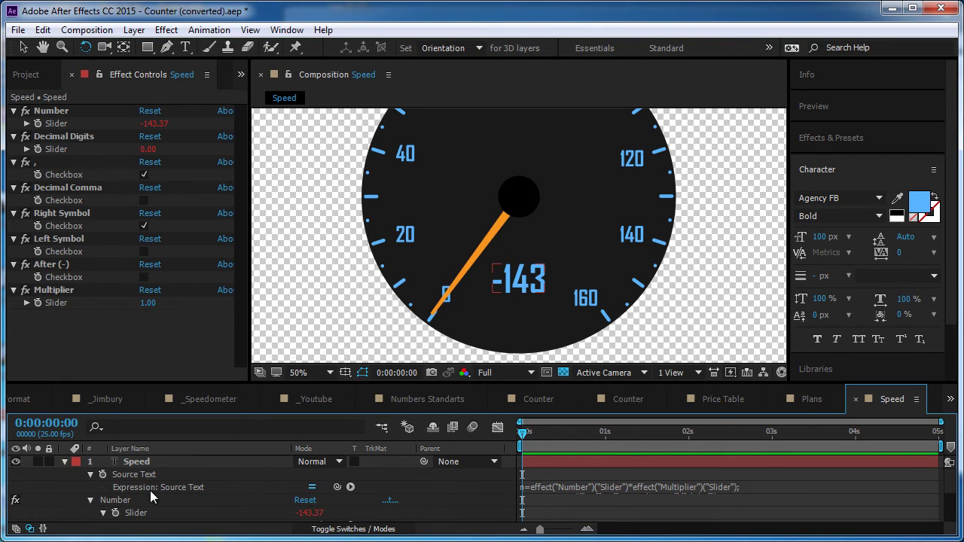
click(90, 475)
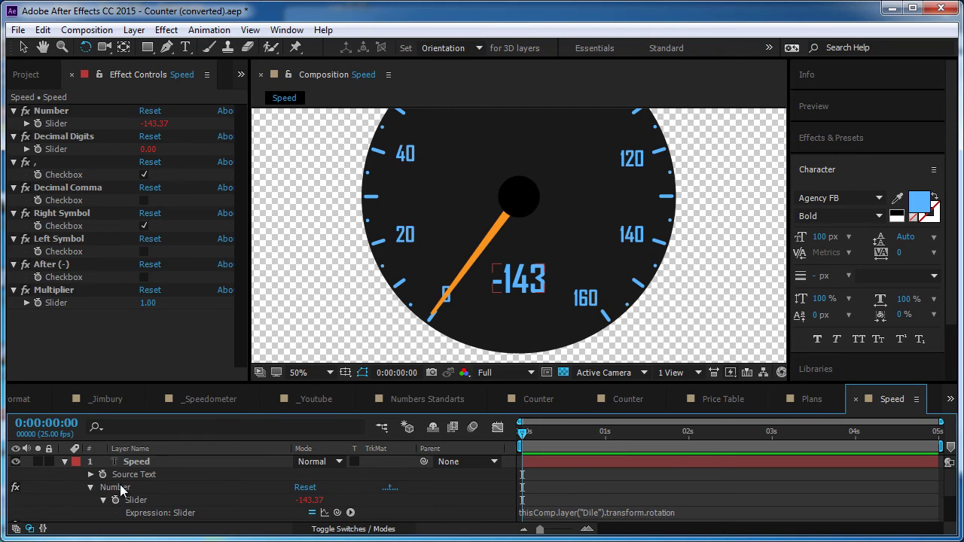
click(117, 488)
click(146, 501)
click(582, 513)
key(ctrl+c)
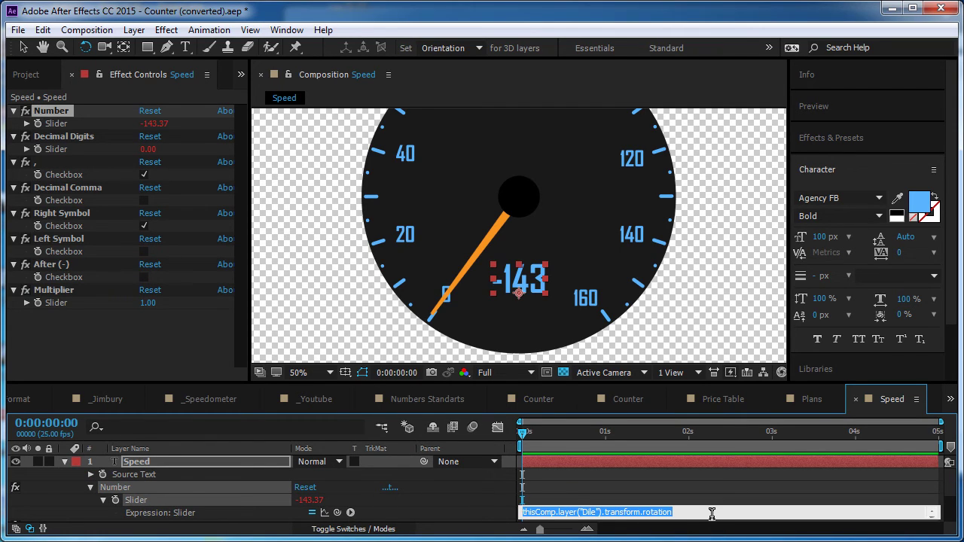
key(BackSpace)
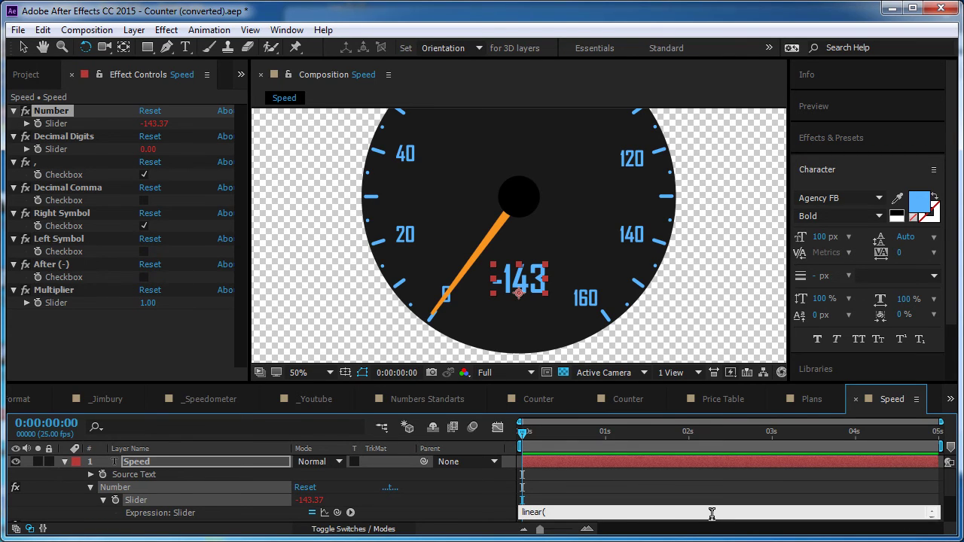
key(ctrl+v)
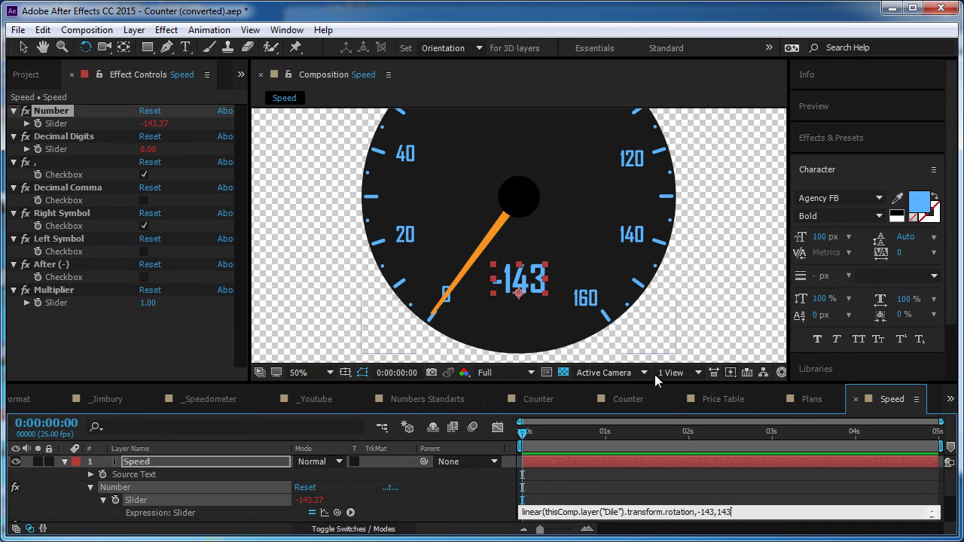
text(,0,160))
key(KP_Enter)
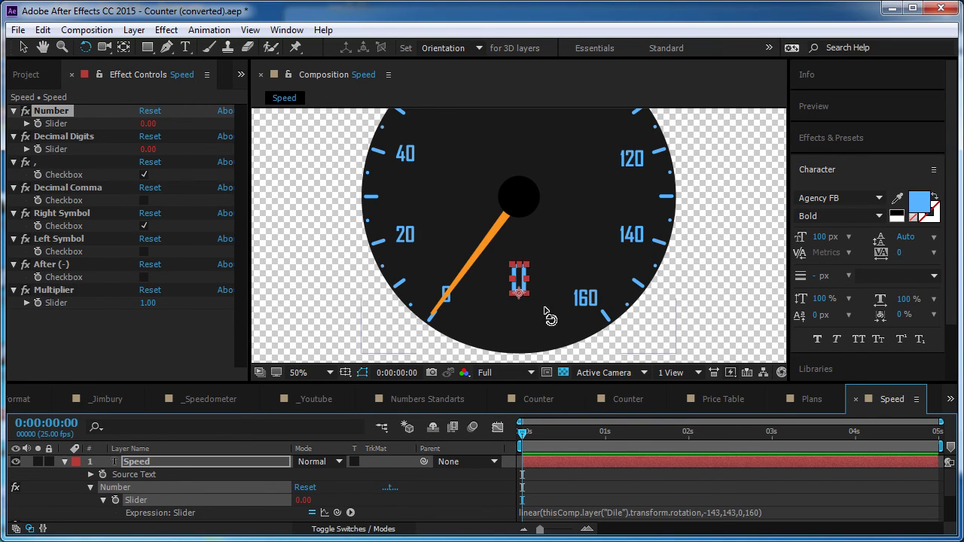
Rotate the Dile needle back and forth to test the counter readout.
drag(450, 285, 618, 348)
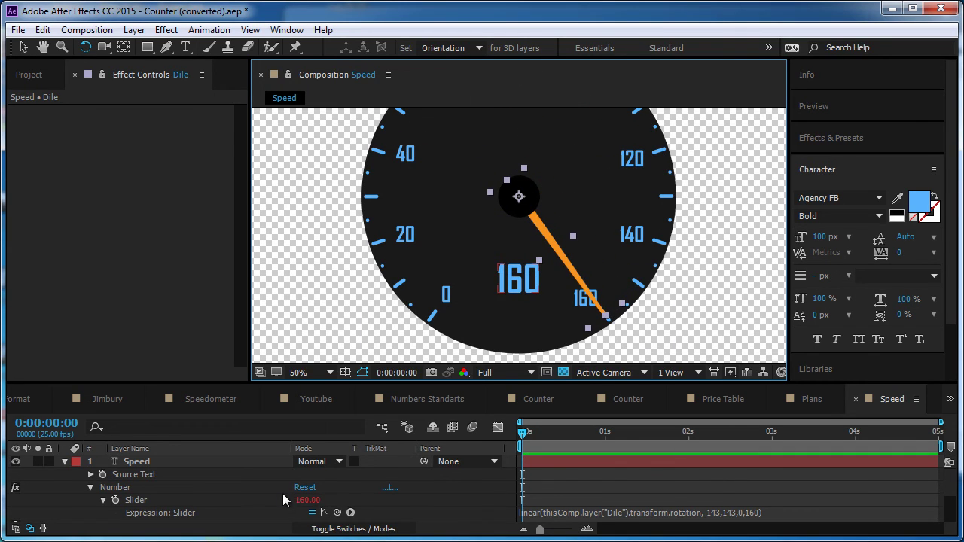
scroll(283, 494, down, 4)
click(203, 502)
key(r)
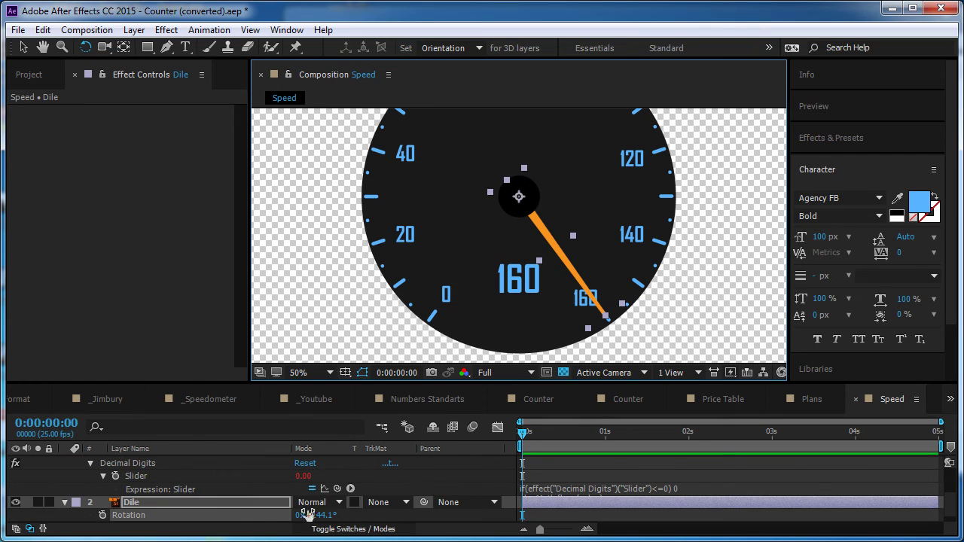
click(644, 487)
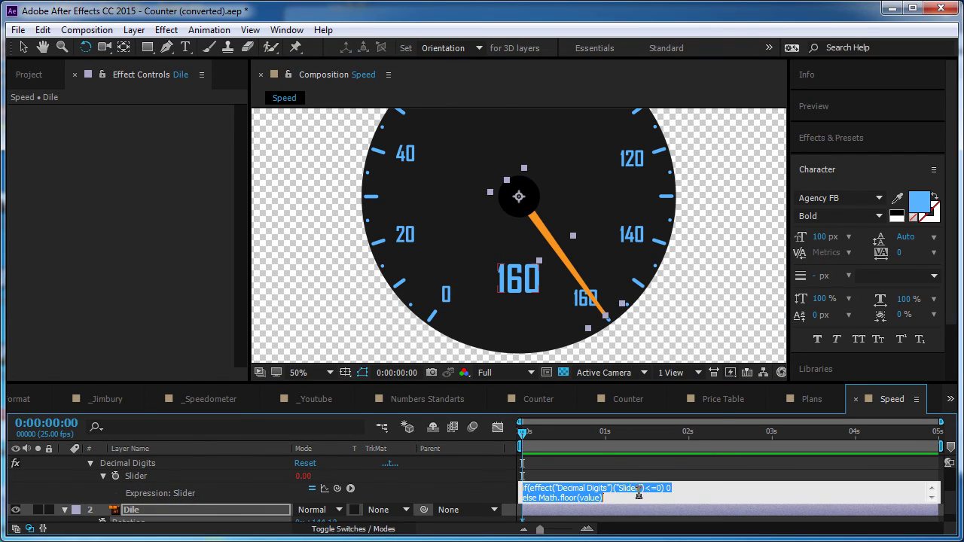
click(618, 323)
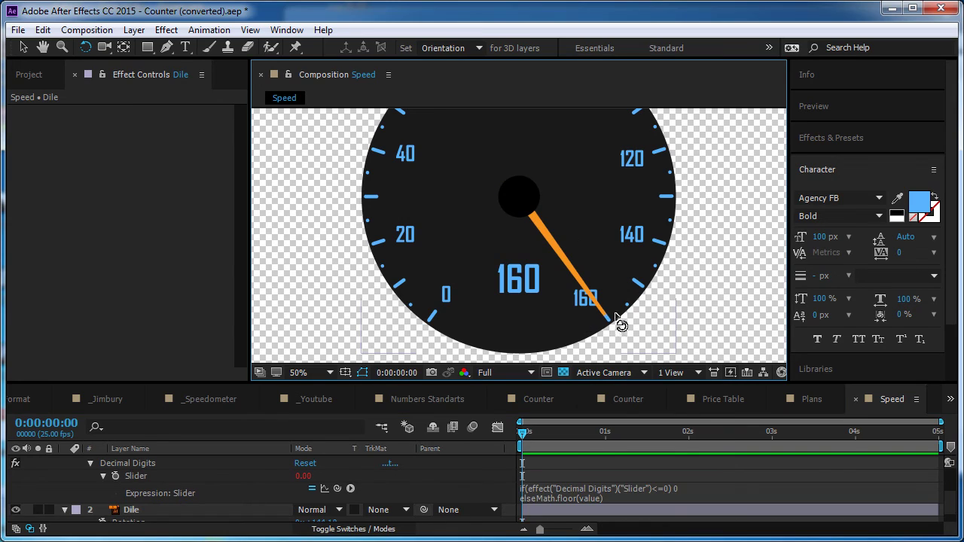
drag(618, 323, 437, 317)
scroll(200, 511, down, 1)
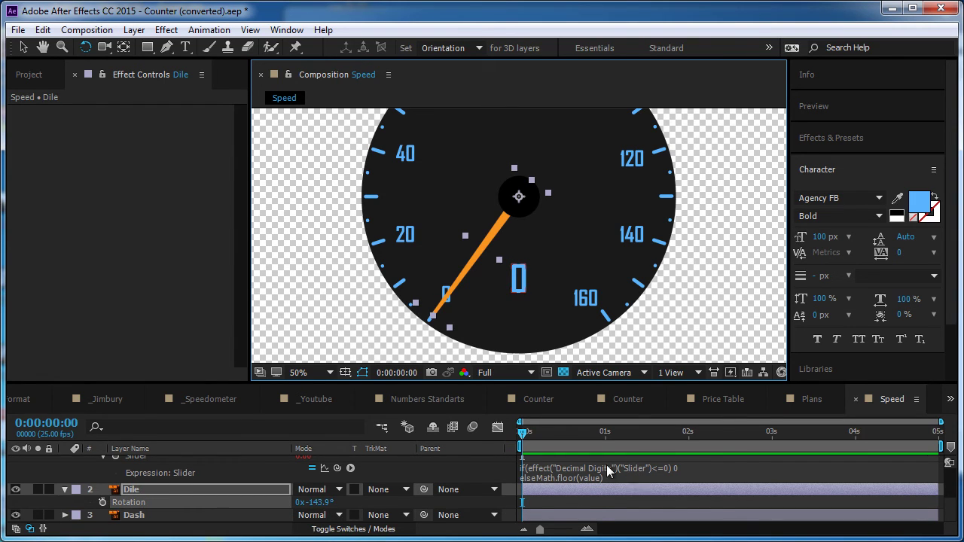
scroll(611, 472, up, 2)
Change the linear() input range to -144,144, then test and return the needle to 0.
click(706, 468)
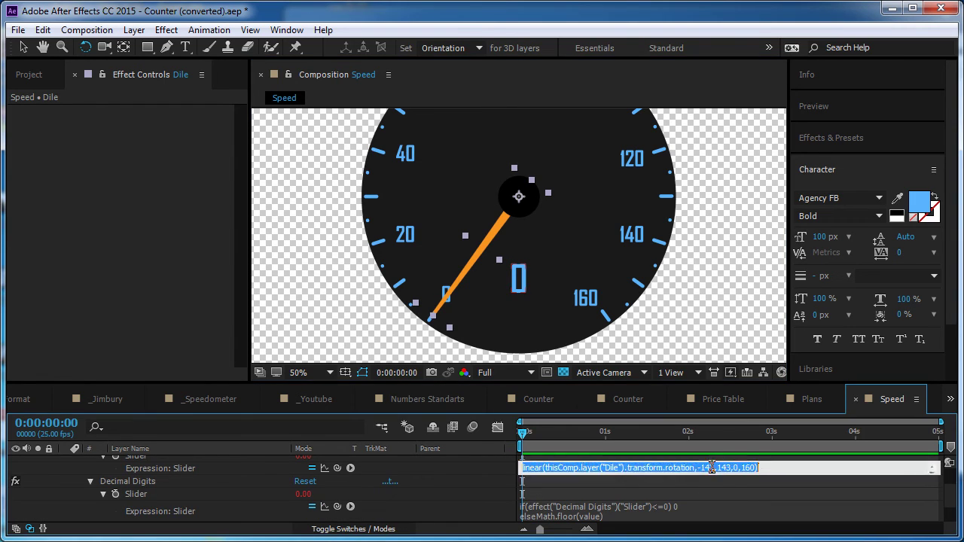
drag(710, 468, 712, 468)
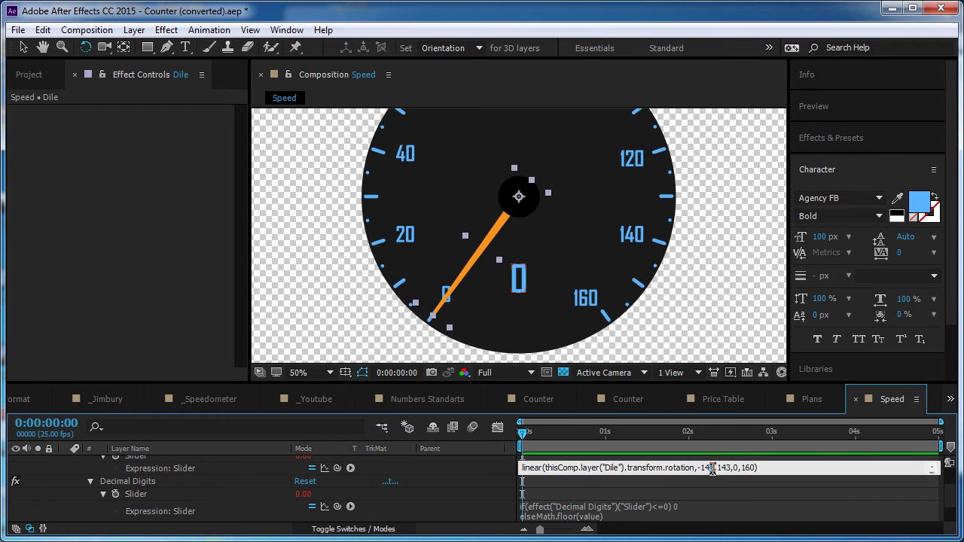
text(4,)
click(729, 468)
click(737, 491)
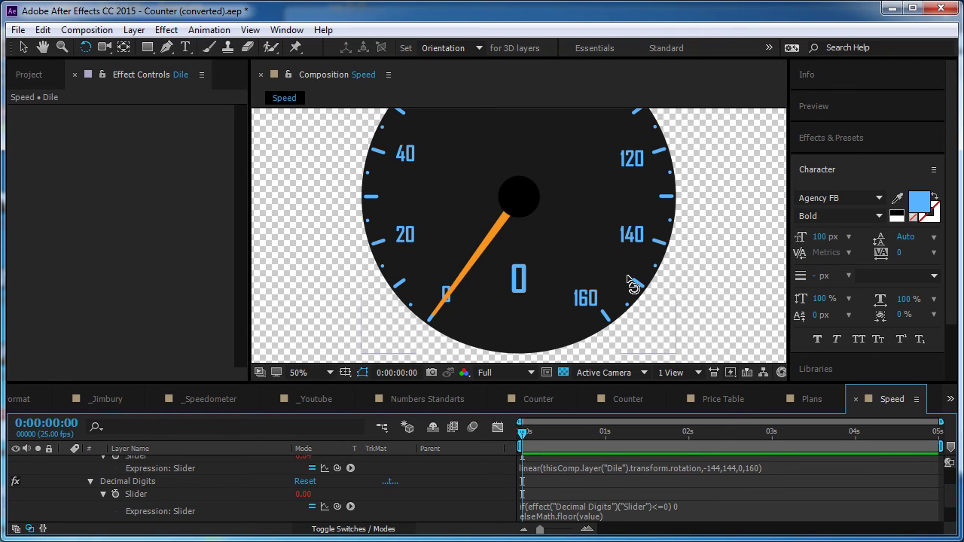
drag(477, 273, 685, 271)
drag(623, 132, 451, 309)
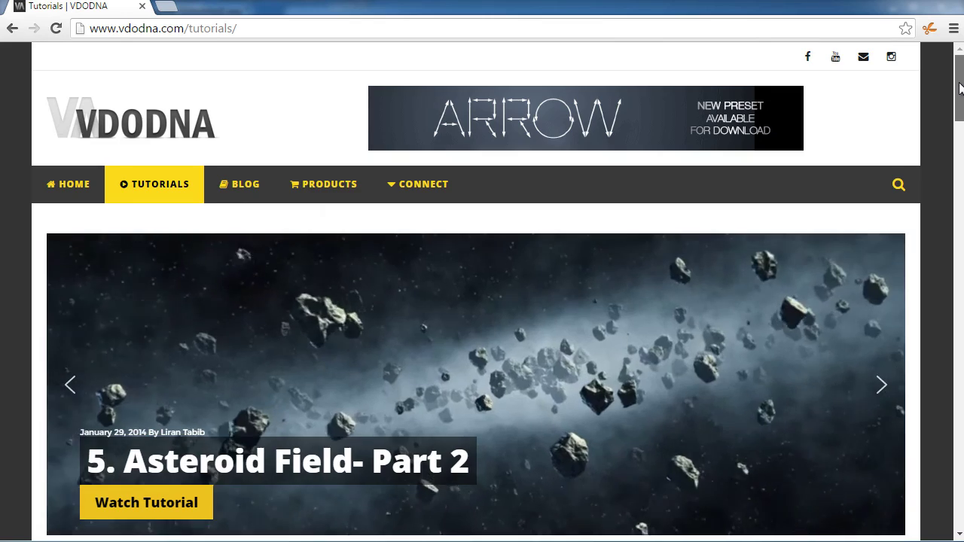
Scroll through the Speed timeline to review its three layers.
drag(960, 83, 961, 194)
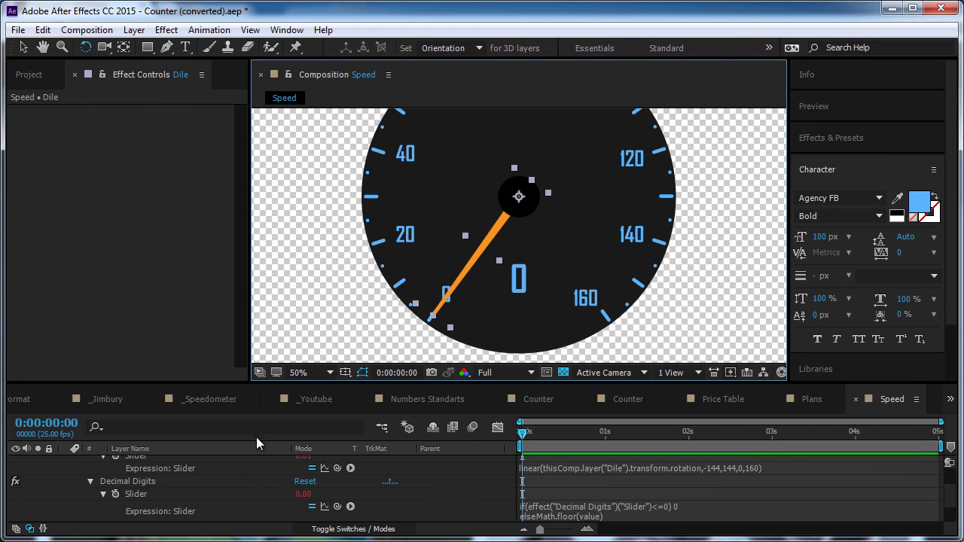
scroll(226, 476, up, 3)
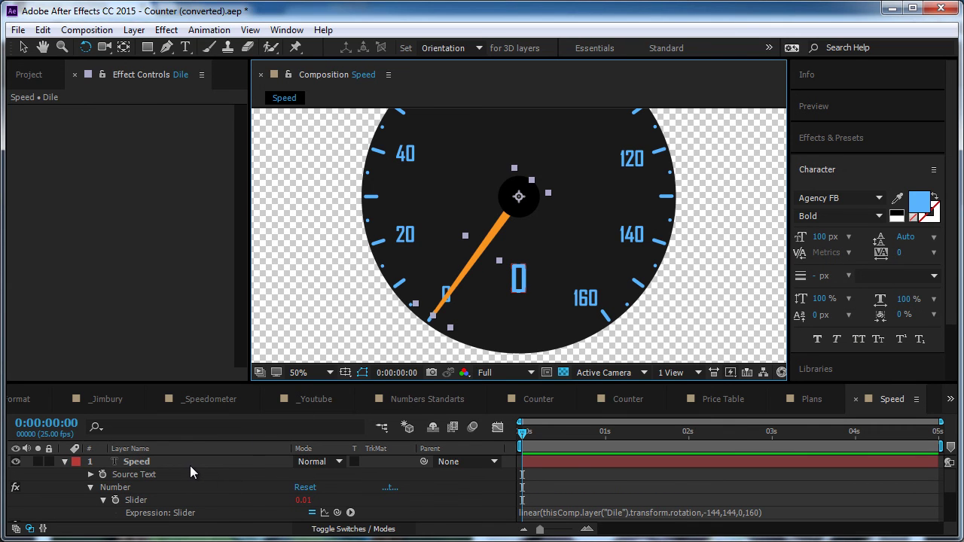
scroll(188, 499, down, 3)
Collapse every layer's properties and deselect all layers.
click(188, 499)
key(ctrl+a)
key(u)
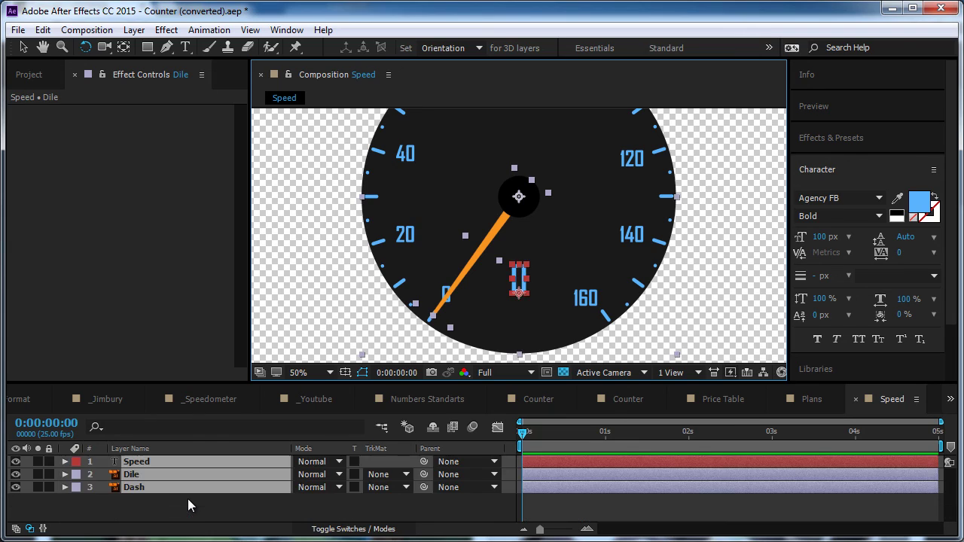
click(181, 502)
Keyframe Dile's Rotation at 0s and rotate it to about 88 at 0:00:01:24.
click(174, 475)
key(r)
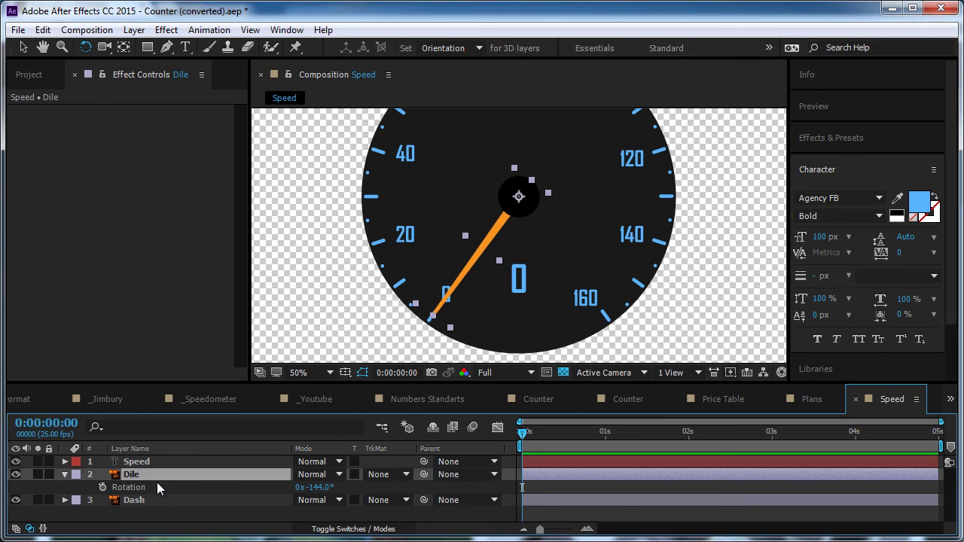
click(146, 488)
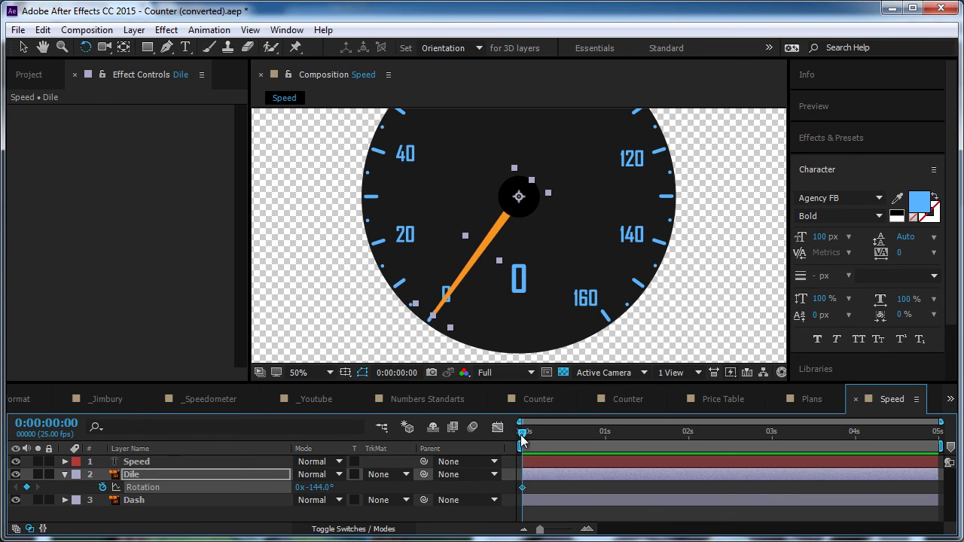
drag(523, 441, 685, 434)
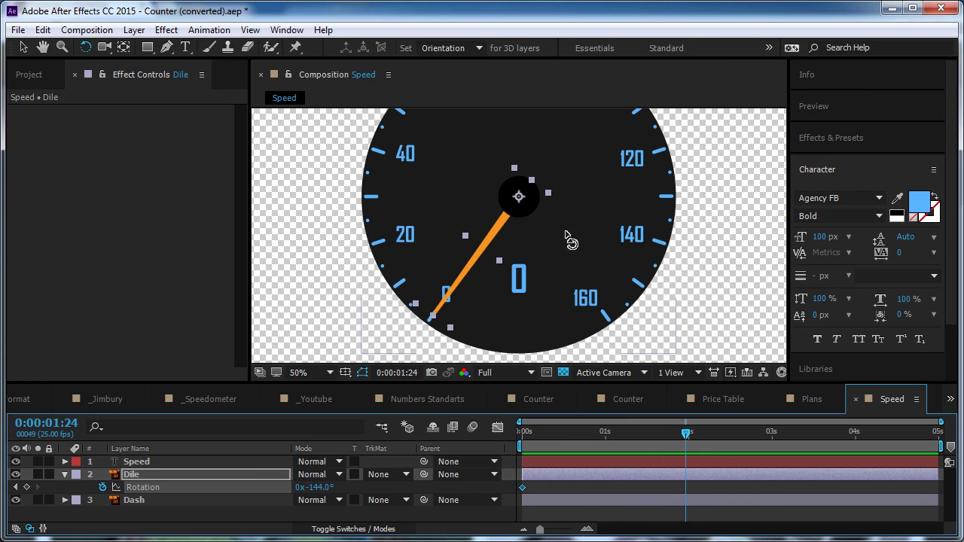
drag(552, 240, 555, 279)
drag(477, 334, 567, 117)
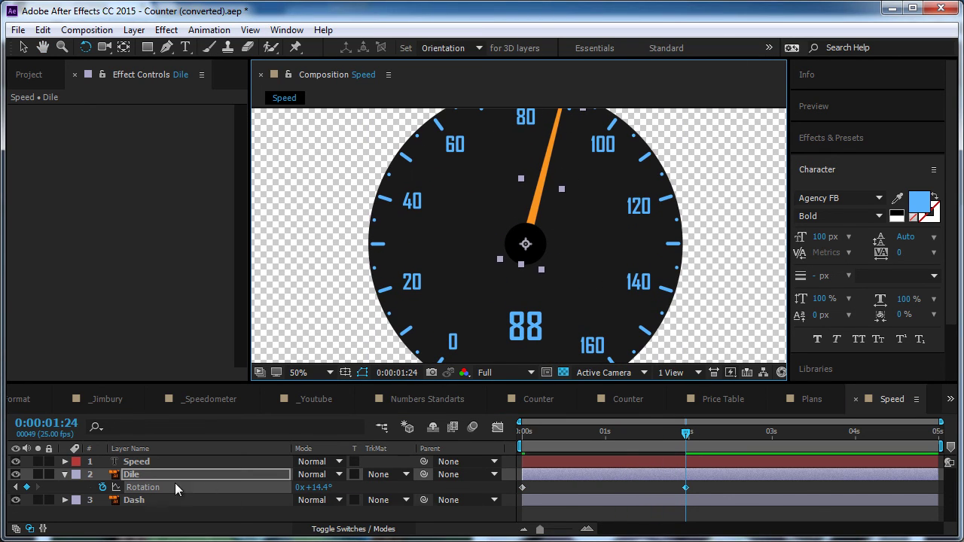
Add a wiggle(7,10) expression to Dile's Rotation and preview the animation.
alt+click(103, 487)
text(wiggle(7,)
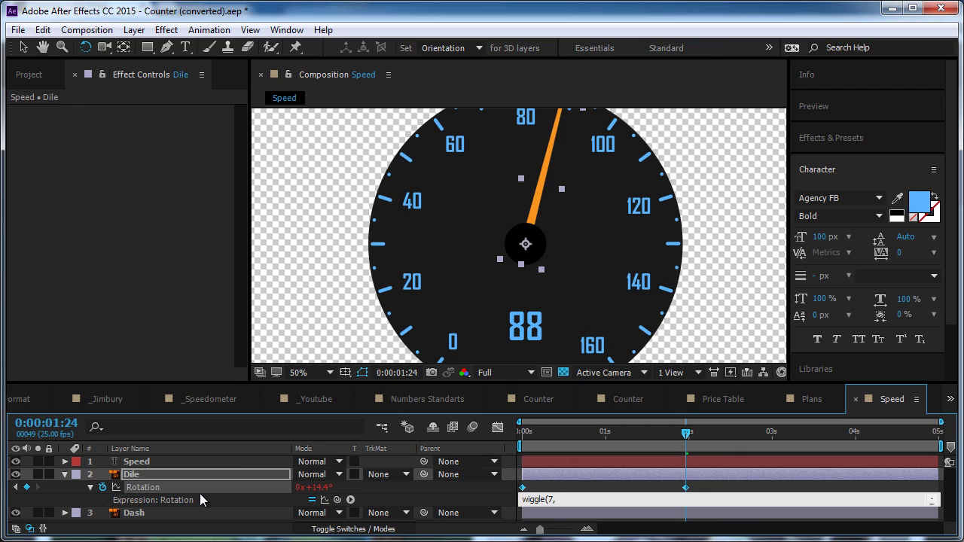
text(10))
key(KP_Enter)
key(space)
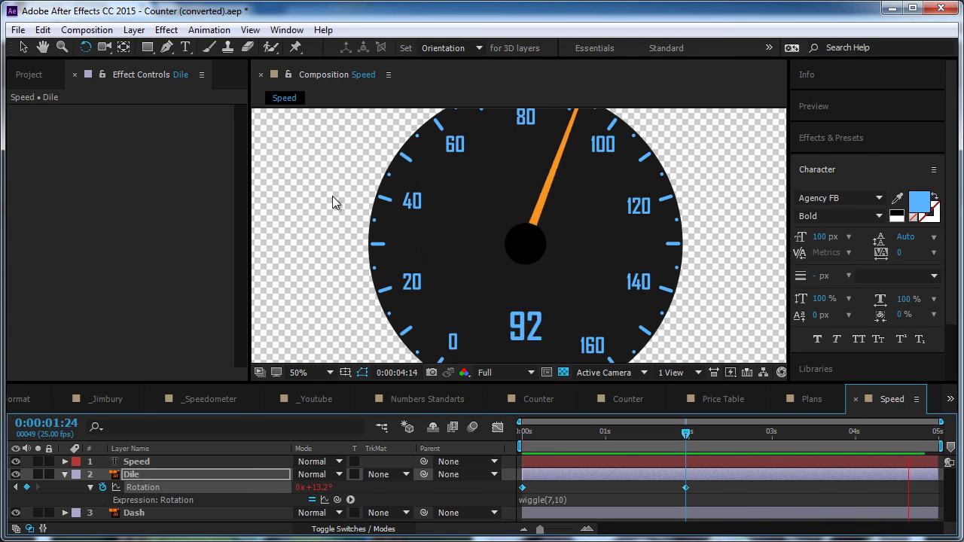
key(space)
Show the Project panel and zoom the composition out to fit the whole speedometer.
click(28, 74)
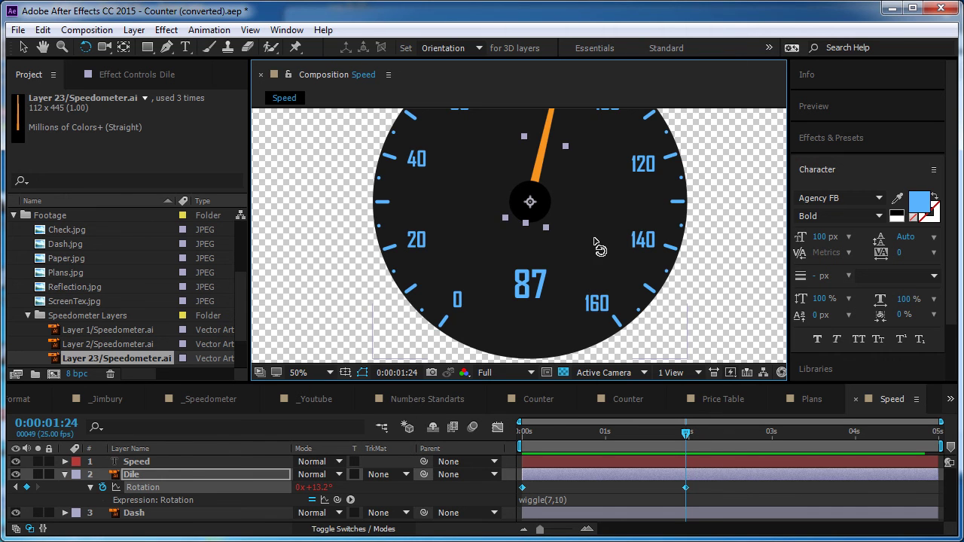
mouse_move(595, 244)
mouse_down()
mouse_move(581, 223)
mouse_move(609, 261)
mouse_move(591, 263)
mouse_move(586, 241)
mouse_up()
key(comma)
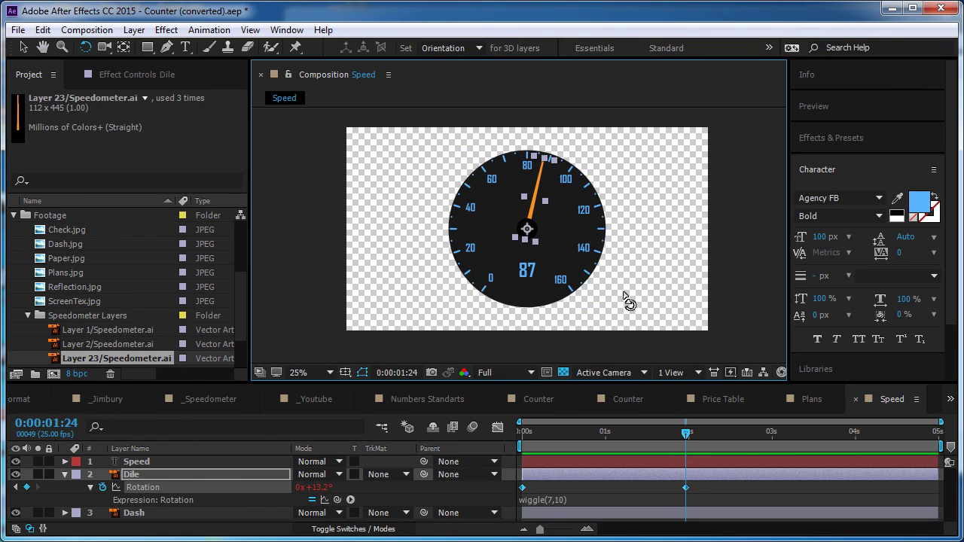